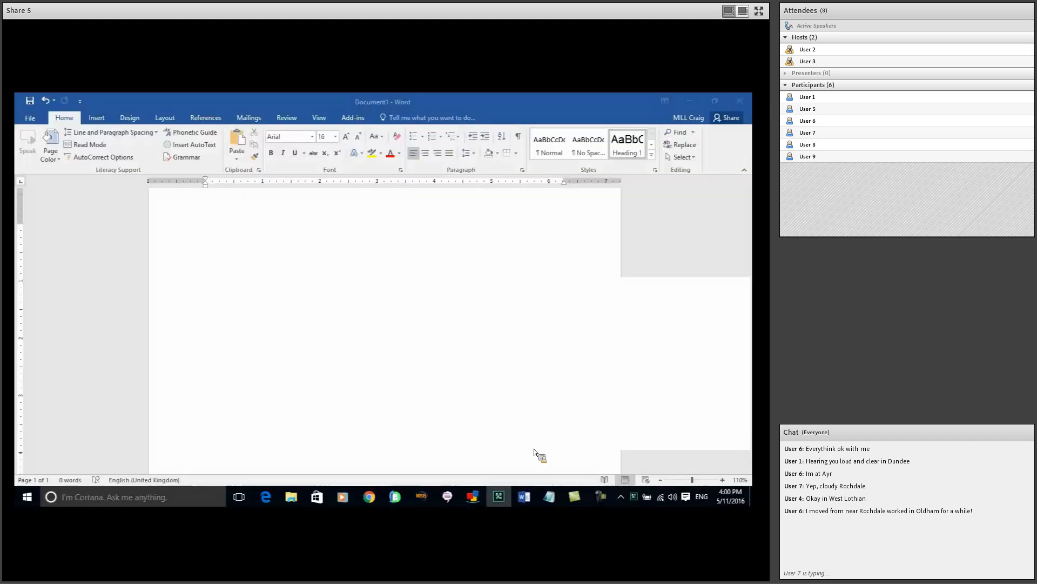
Bring up the Notepad file rand, look over its =rand() formula, and minimise the file
left_click(736, 287)
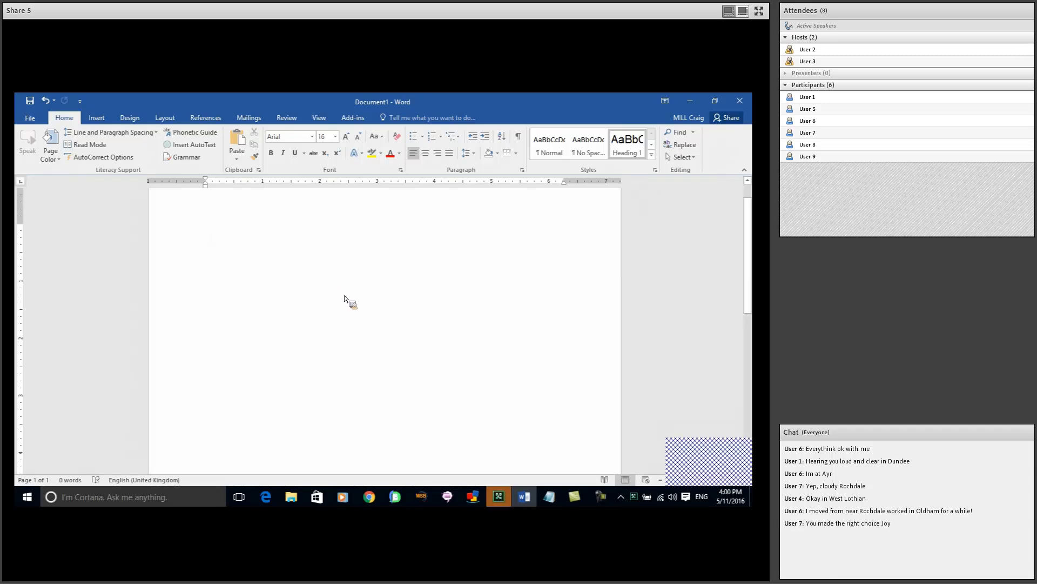
left_click(555, 501)
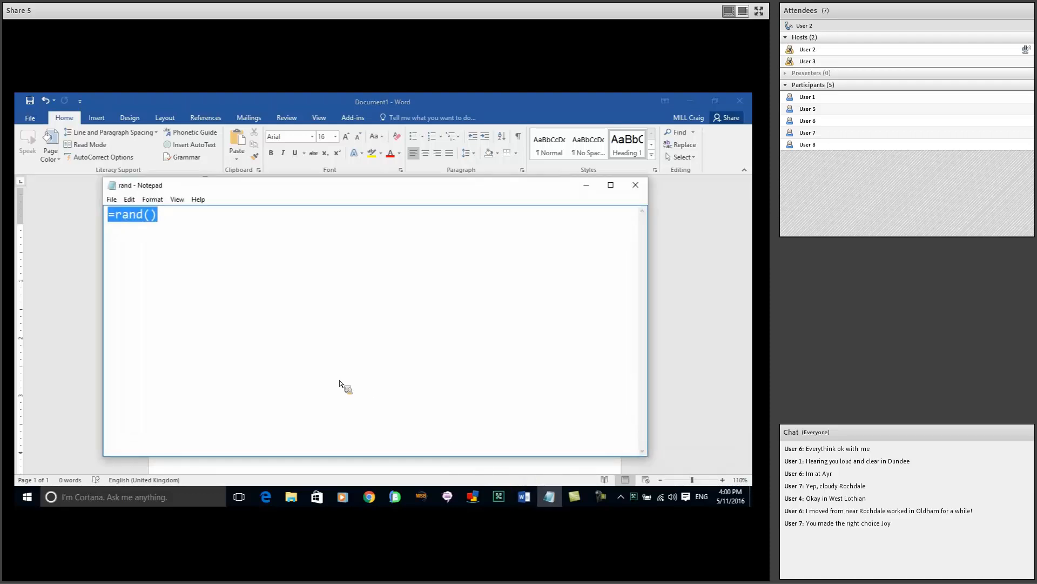
left_click(172, 226)
left_click(158, 219)
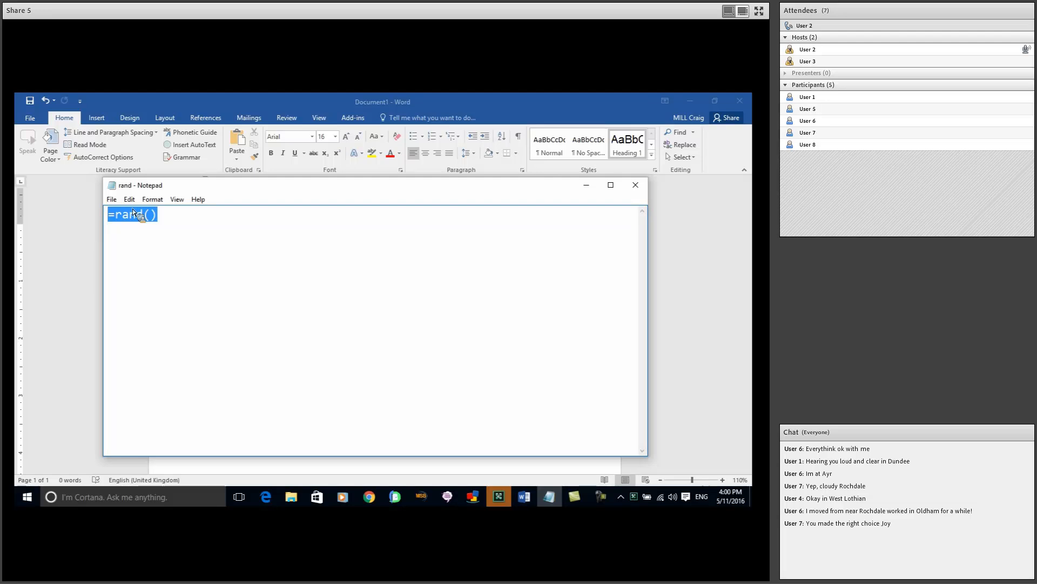
left_click(587, 189)
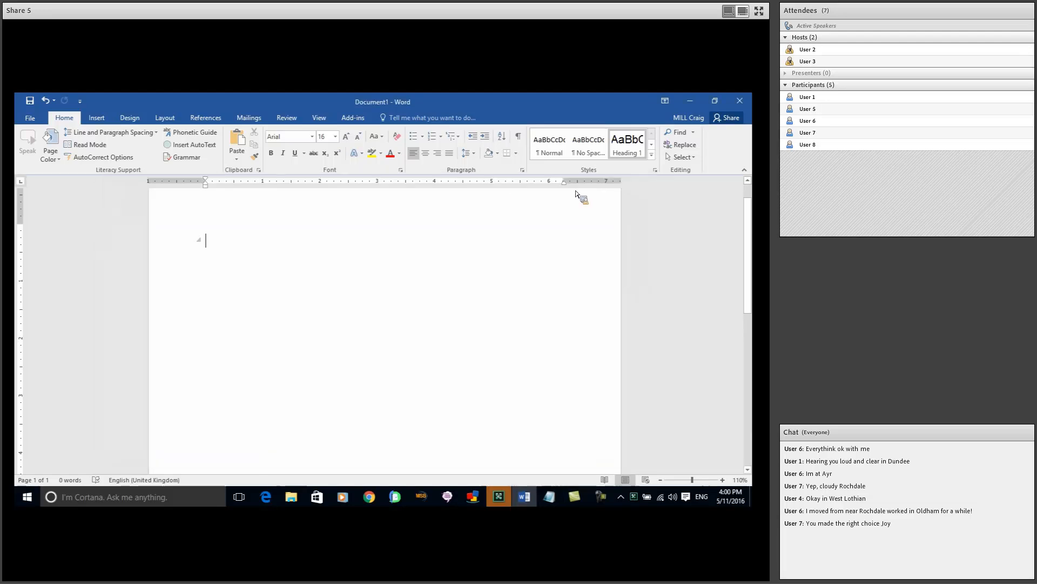
Enter =rand() on the first line of the blank Word document to generate sample paragraphs
left_click_drag(324, 240, 324, 240)
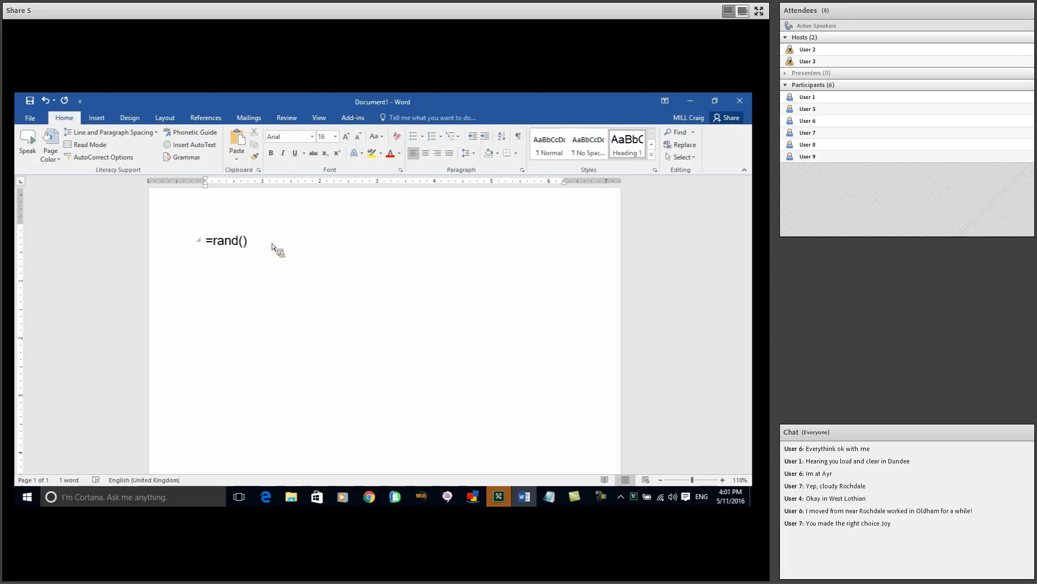
key("Return")
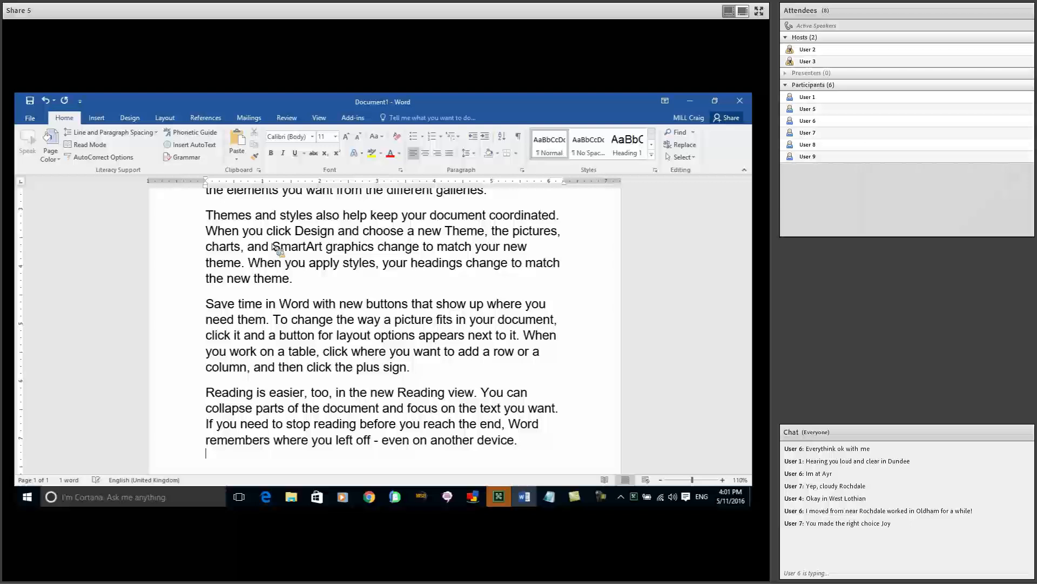
scroll(324, 248, "up", 4)
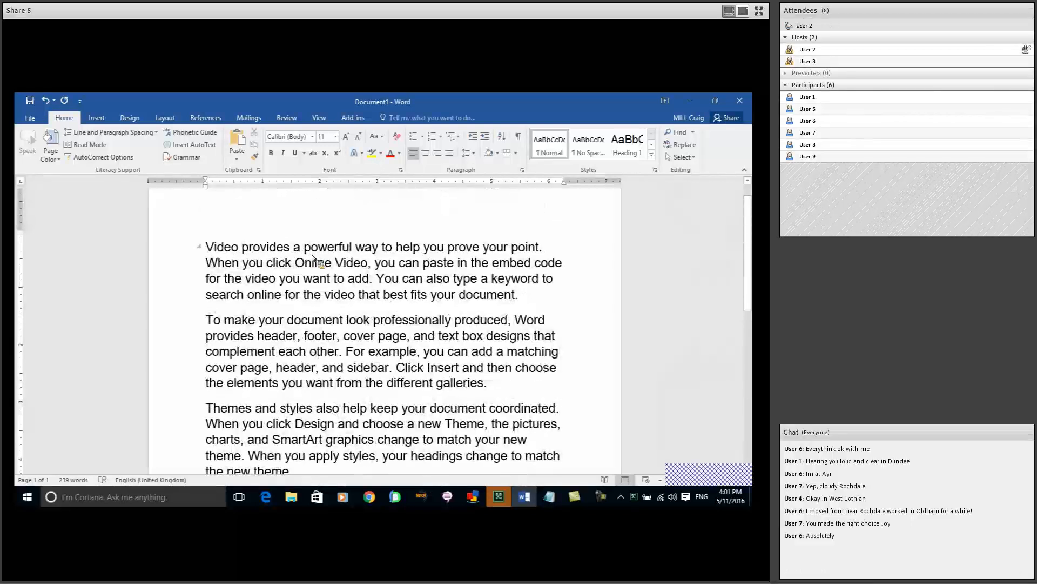
Undo the generated sample text and generate it again from the =rand() line
key("ctrl+z")
left_click(278, 249)
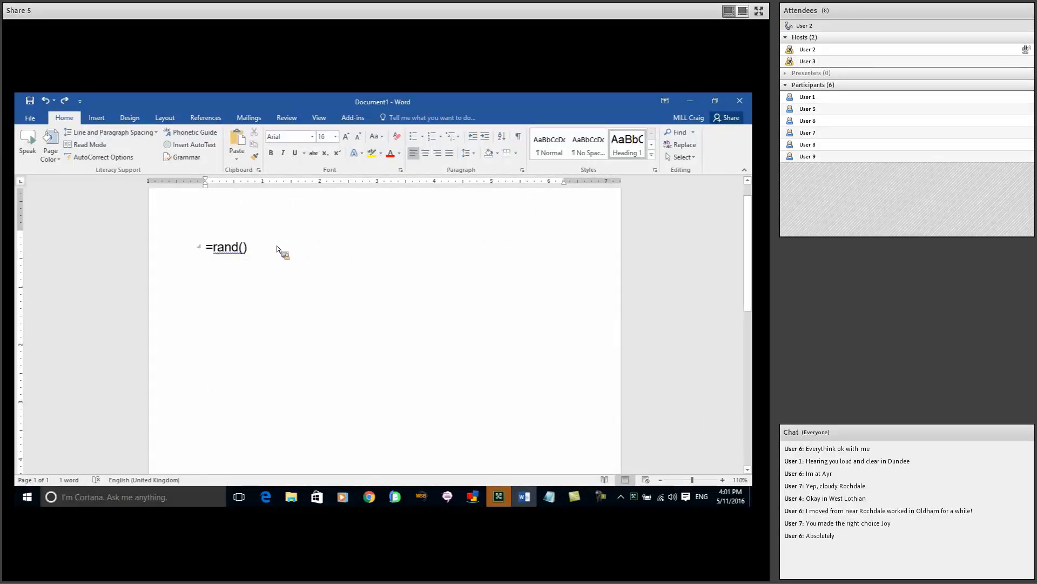
key("Return")
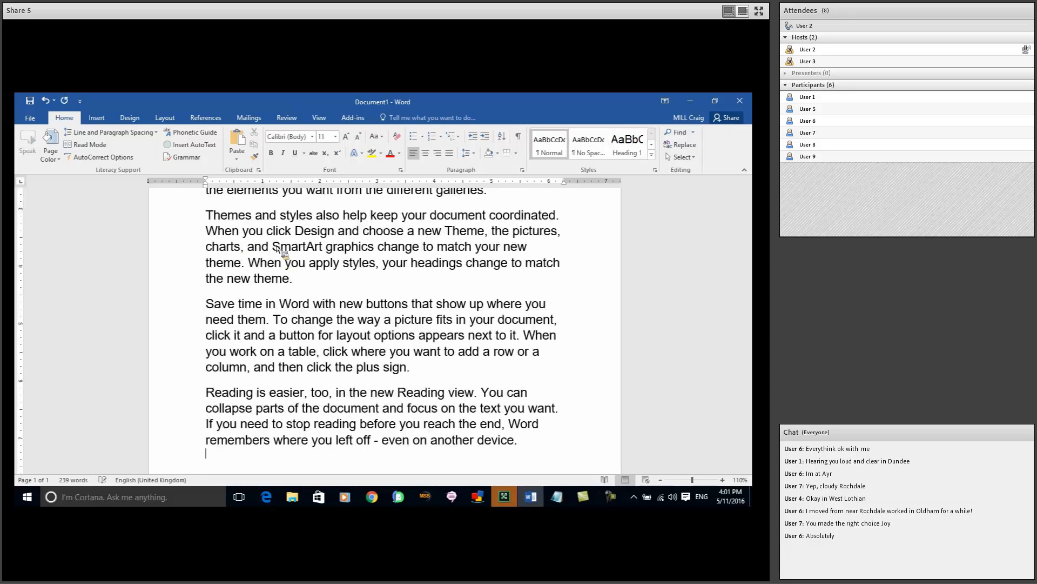
scroll(277, 248, "up", 4)
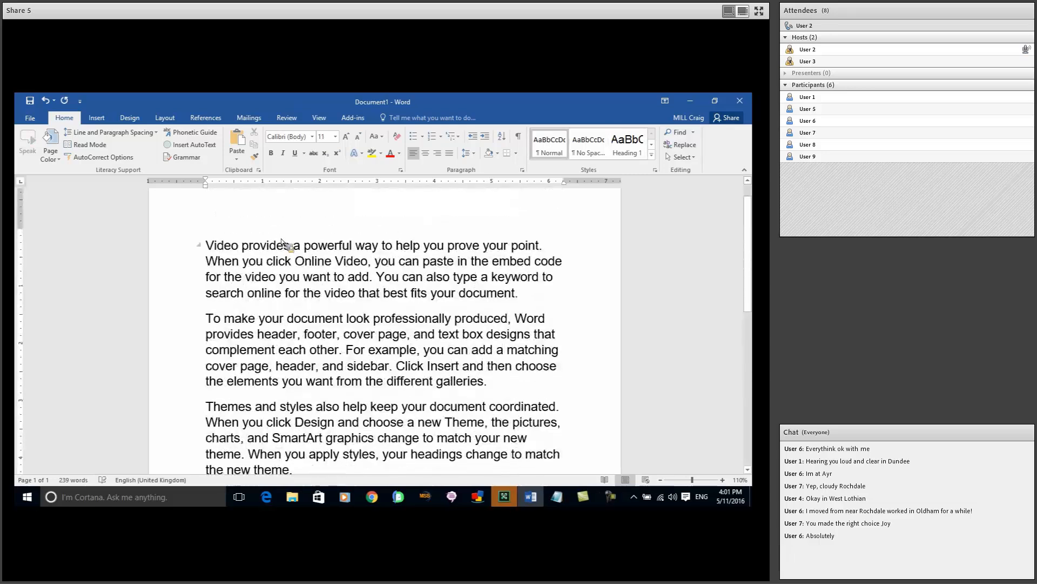
Set the document zoom to 100% and switch the document to Read Mode
left_click(661, 480)
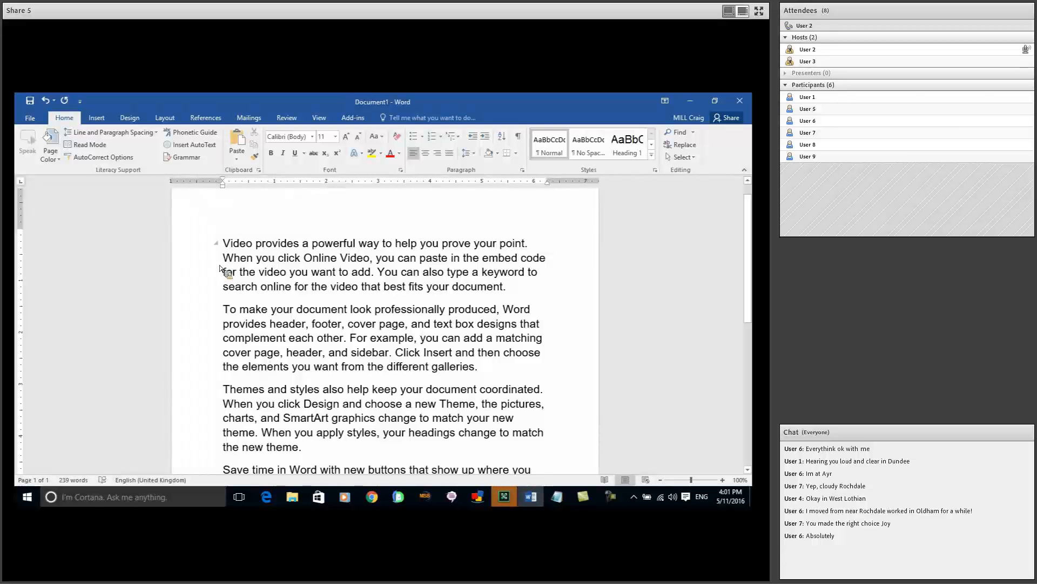
left_click(320, 119)
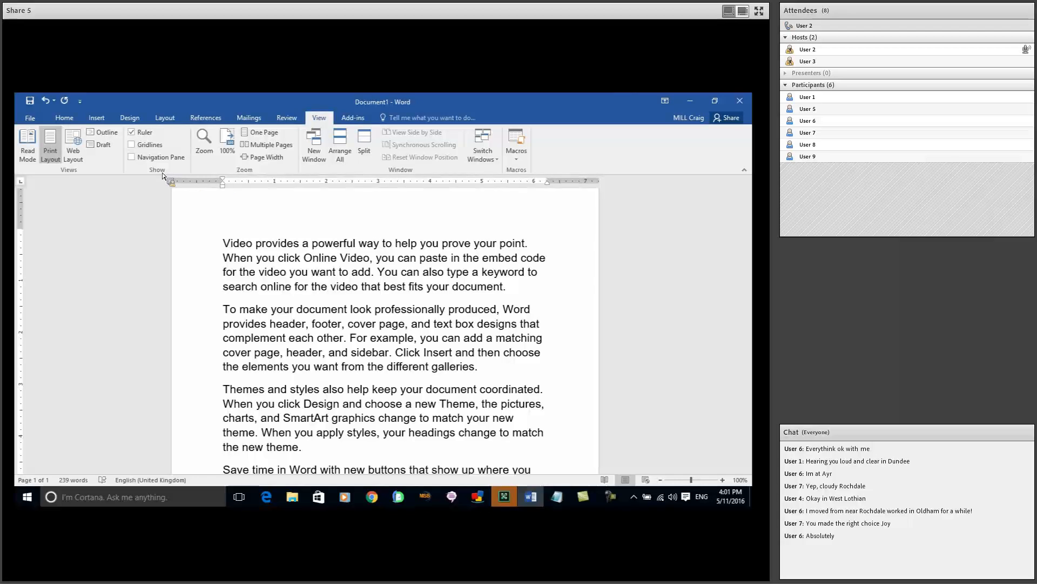
left_click(29, 148)
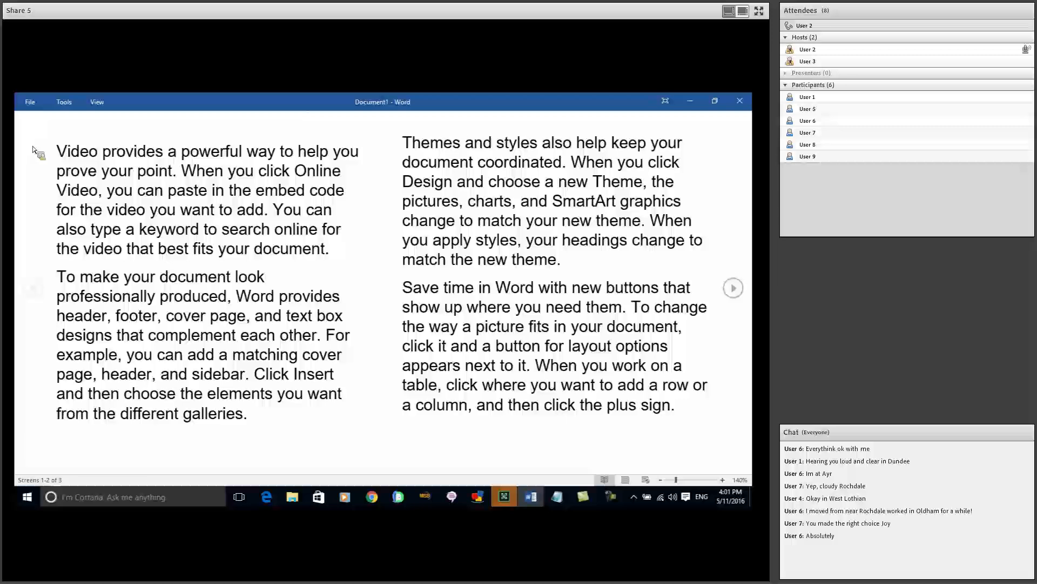
Set the Read Mode page colour to Sepia
left_click(99, 102)
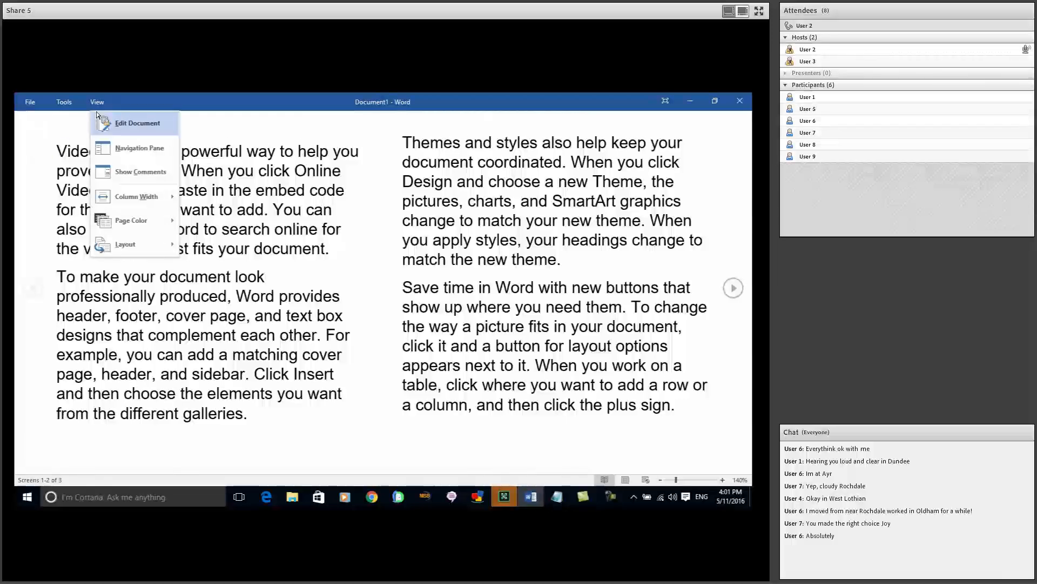
mouse_move(122, 222)
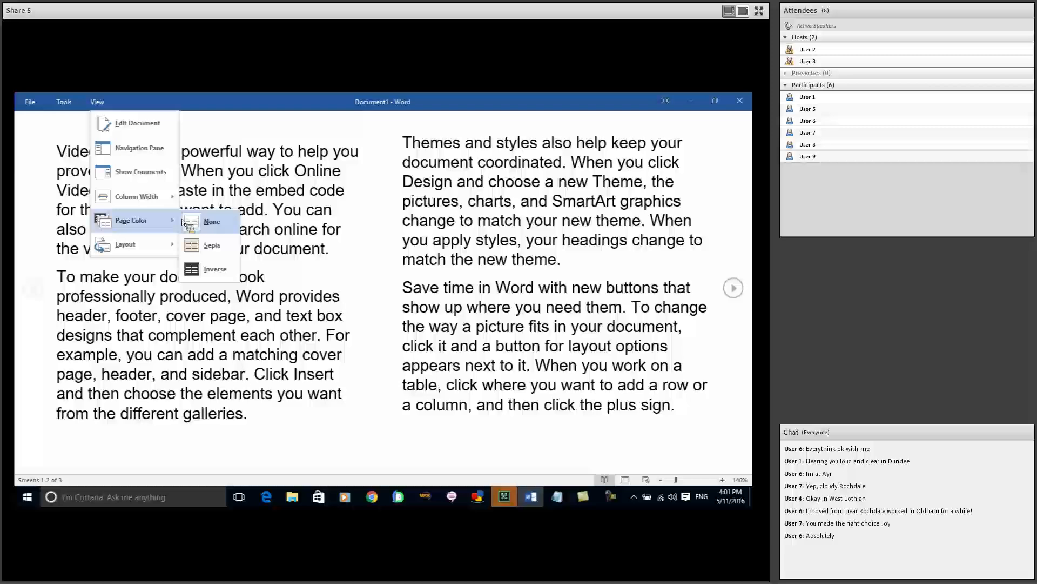
left_click(213, 248)
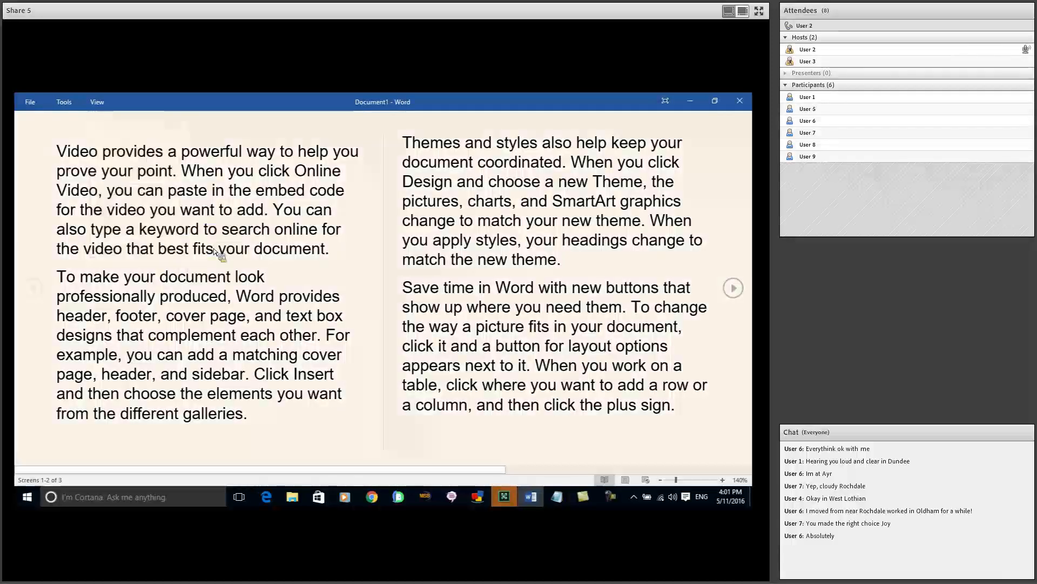
Set the Read Mode page colour to Inverse, and page forward to the end of the document and back
left_click(100, 106)
mouse_move(139, 223)
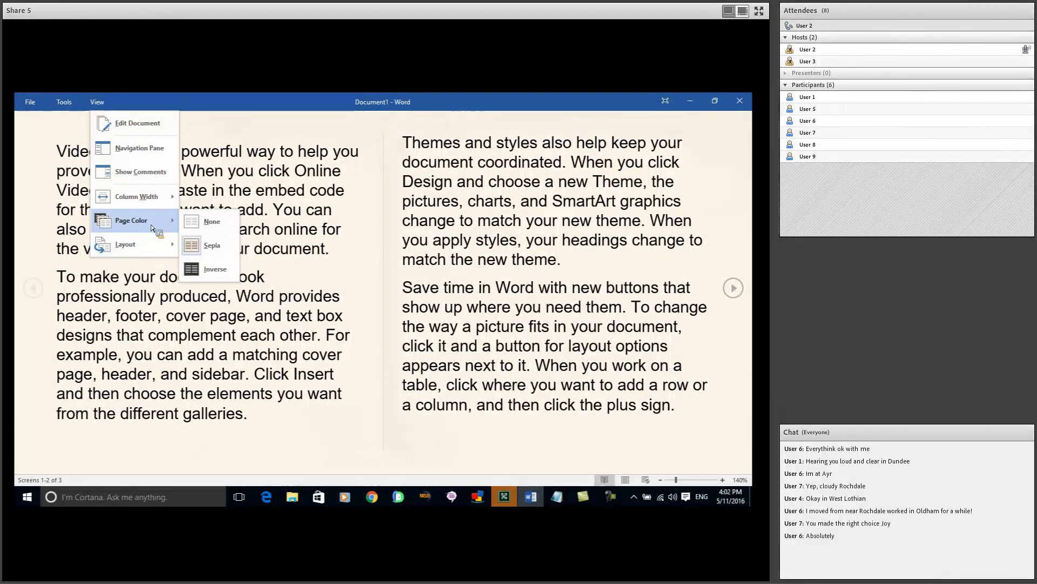
left_click(205, 267)
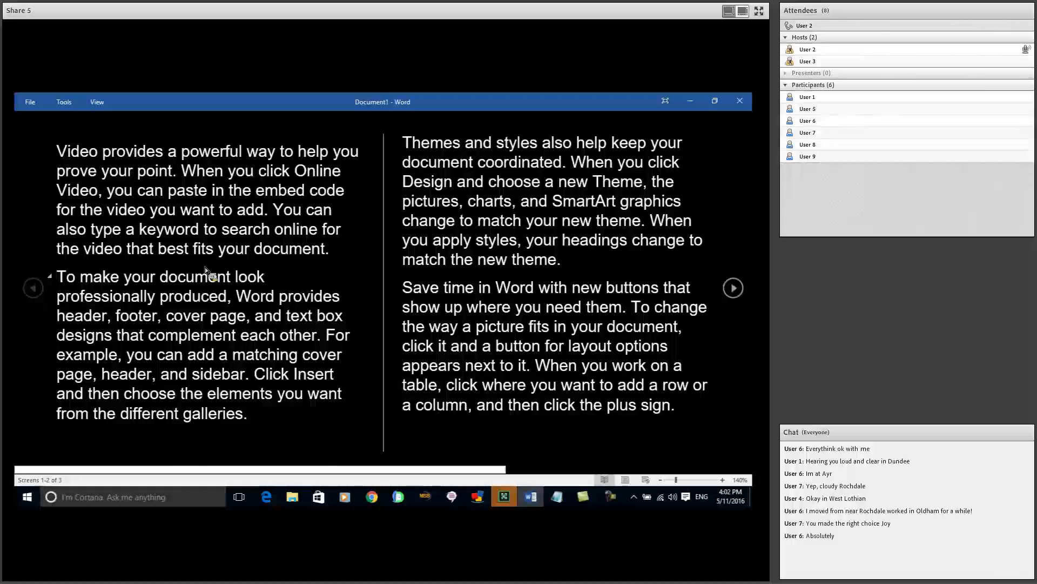
left_click(733, 288)
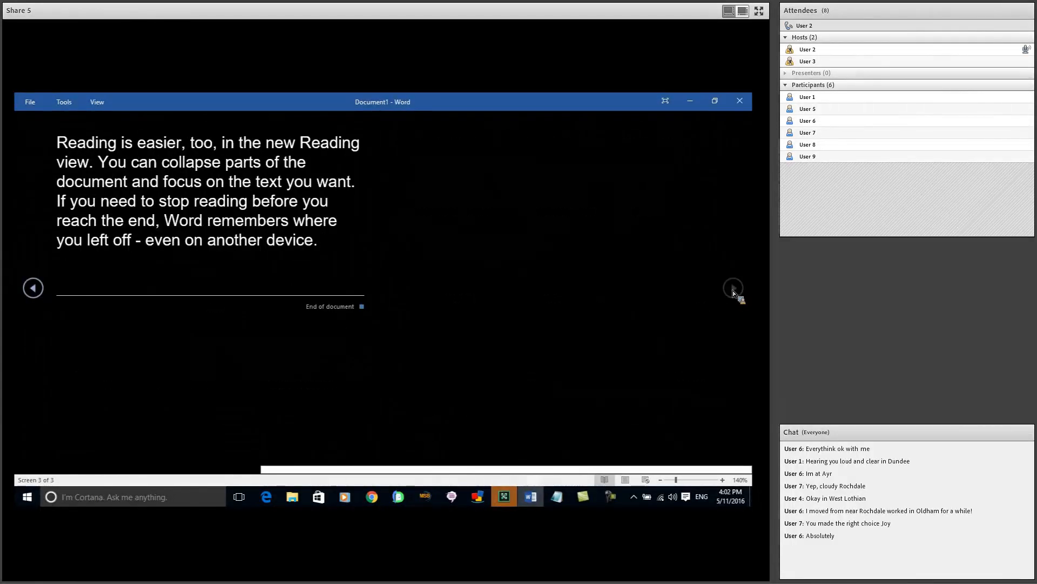
left_click(37, 286)
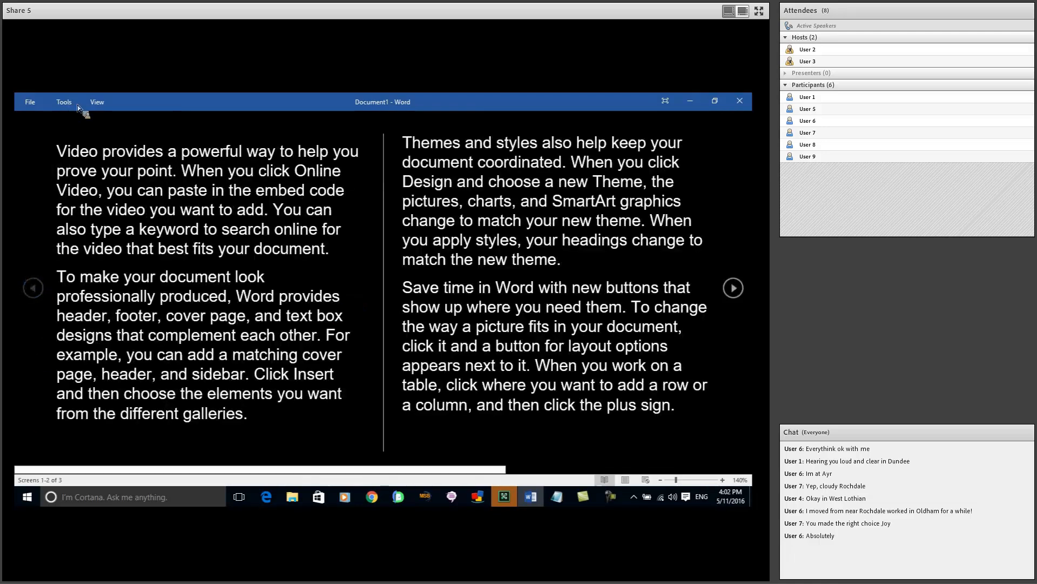
Set the Read Mode page colour to None
left_click(97, 102)
mouse_move(150, 226)
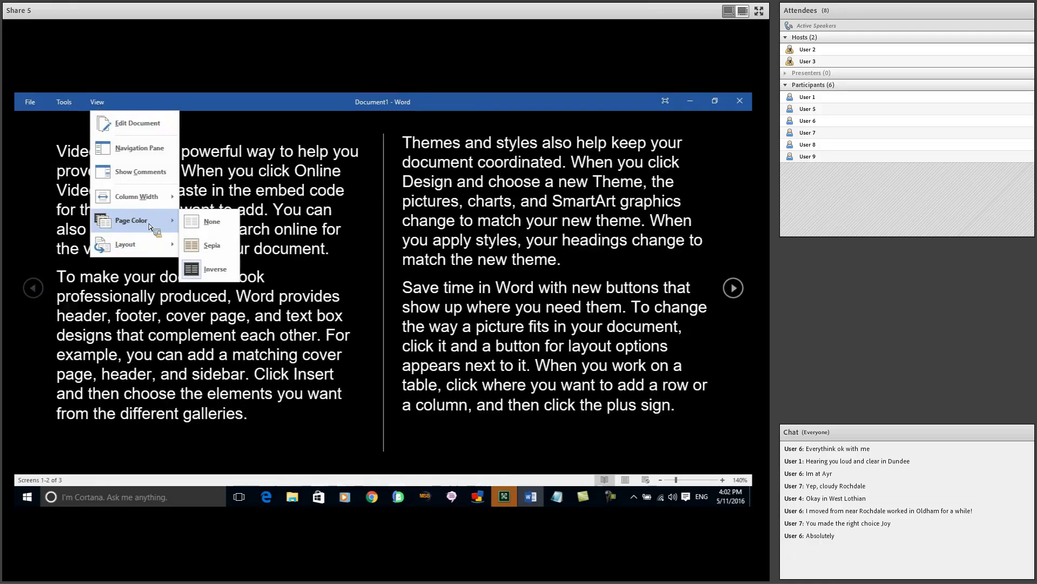
left_click(211, 222)
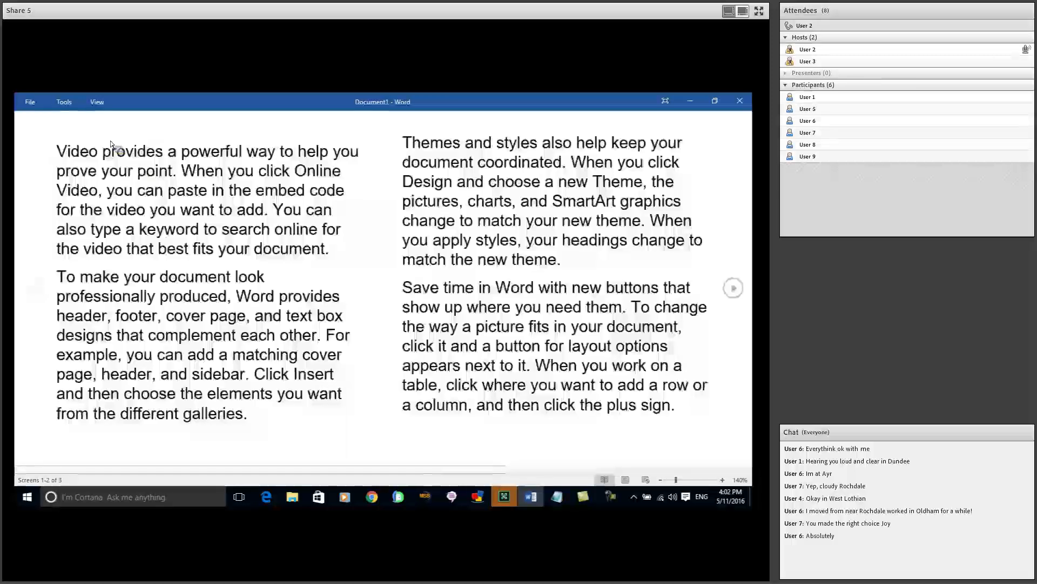
Look over the Read Mode column width and layout options, and return to editing the document
left_click(102, 107)
mouse_move(140, 244)
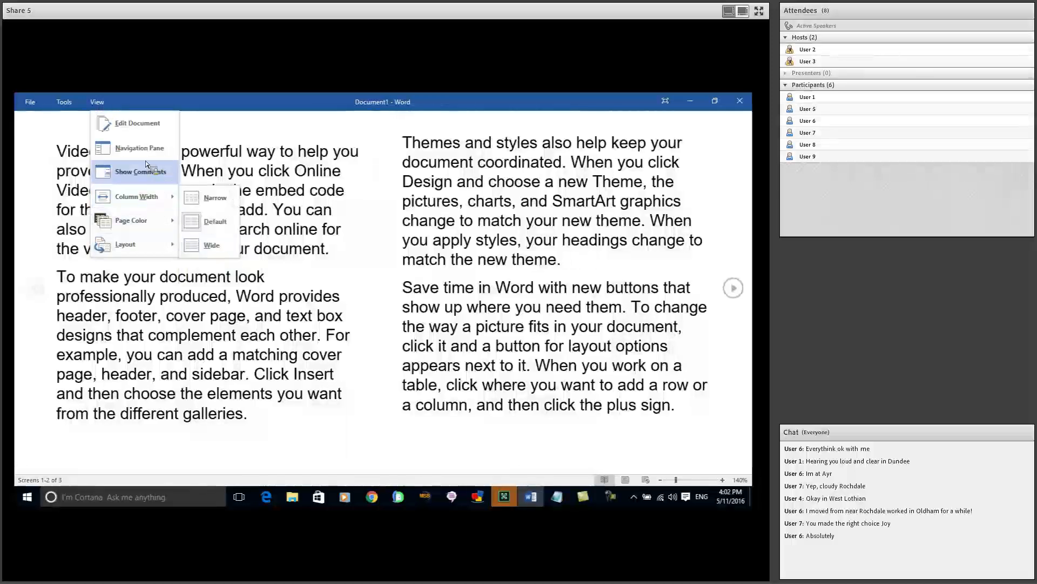
left_click(233, 307)
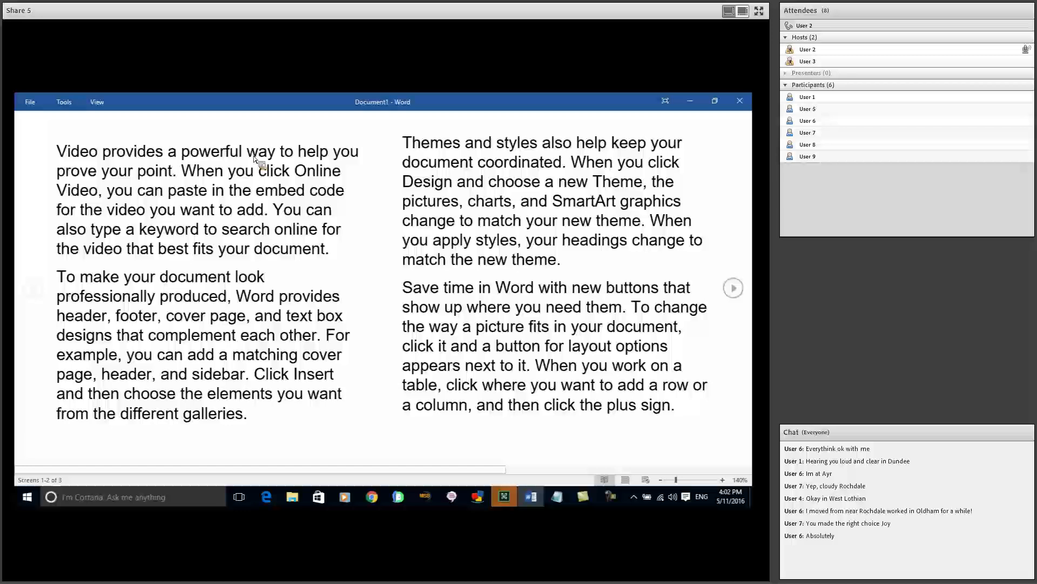
left_click(64, 105)
left_click(97, 103)
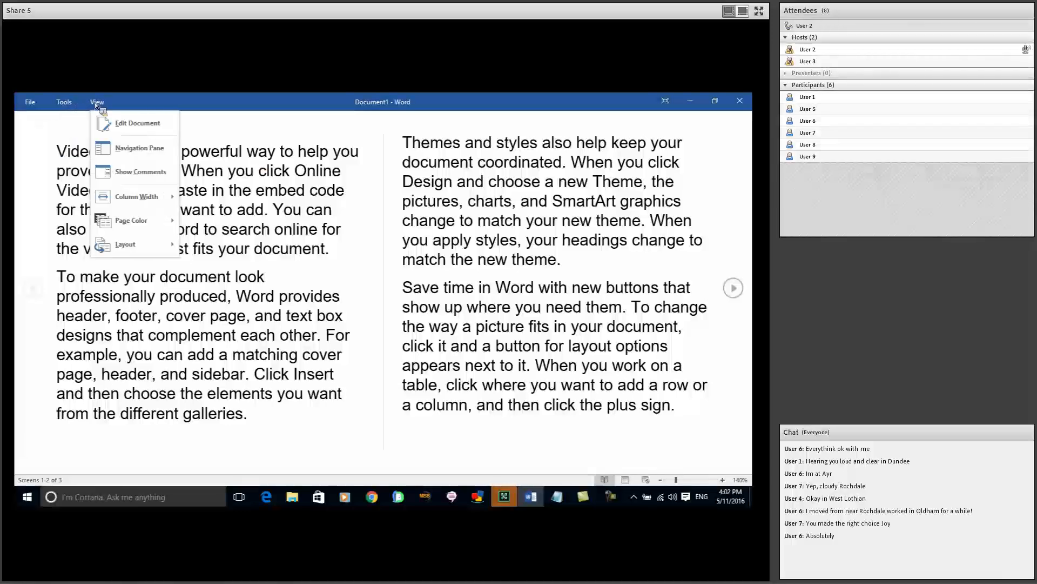
left_click(133, 123)
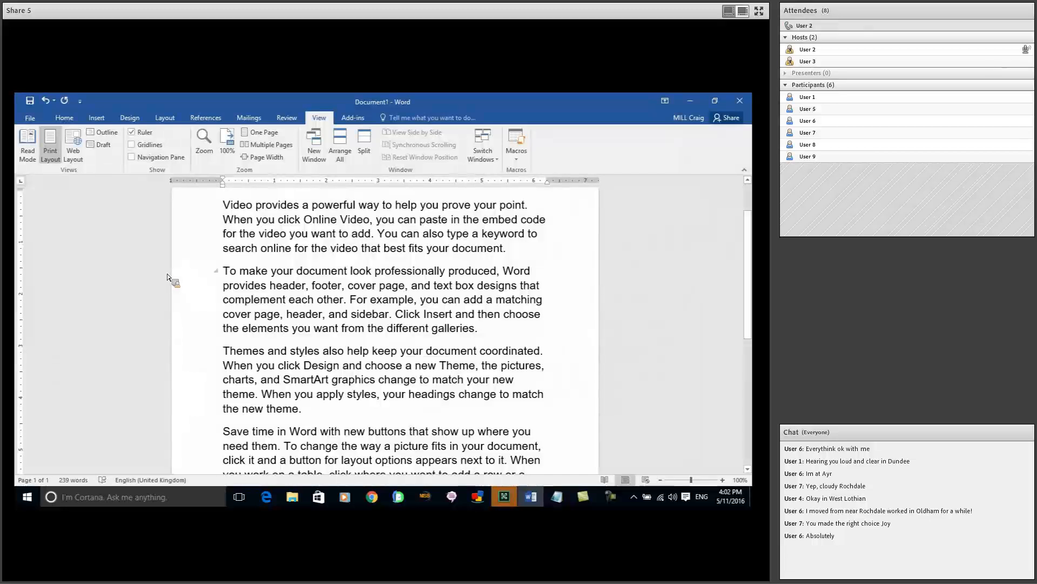
Zoom the document in to 240%
left_click(724, 481)
left_click(724, 481)
left_click(724, 481)
left_click(724, 481)
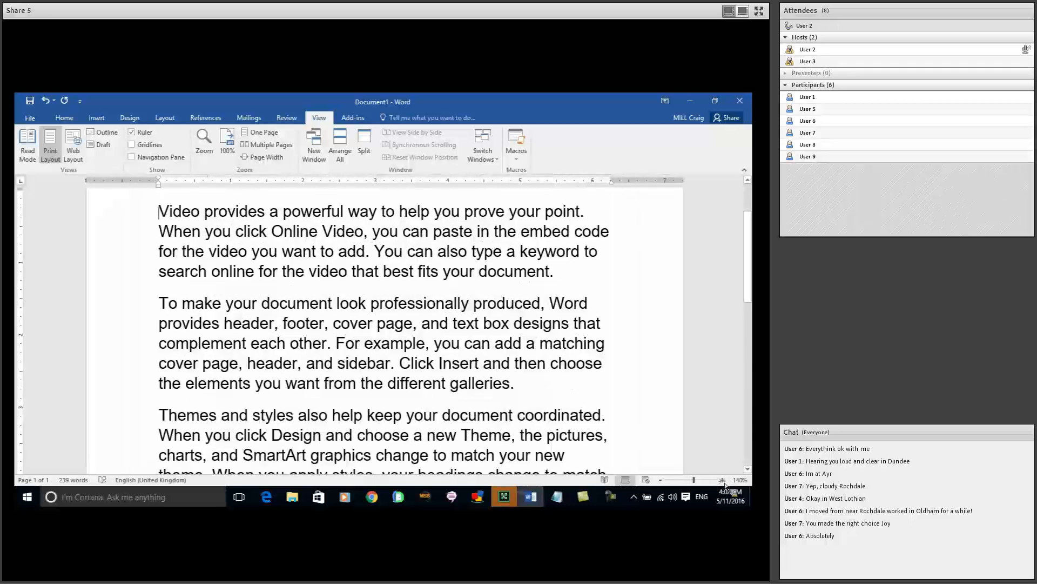
left_click(724, 481)
left_click(724, 480)
left_click(724, 481)
left_click(724, 481)
left_click(724, 480)
left_click(724, 480)
left_click(724, 480)
left_click(724, 480)
left_click(724, 480)
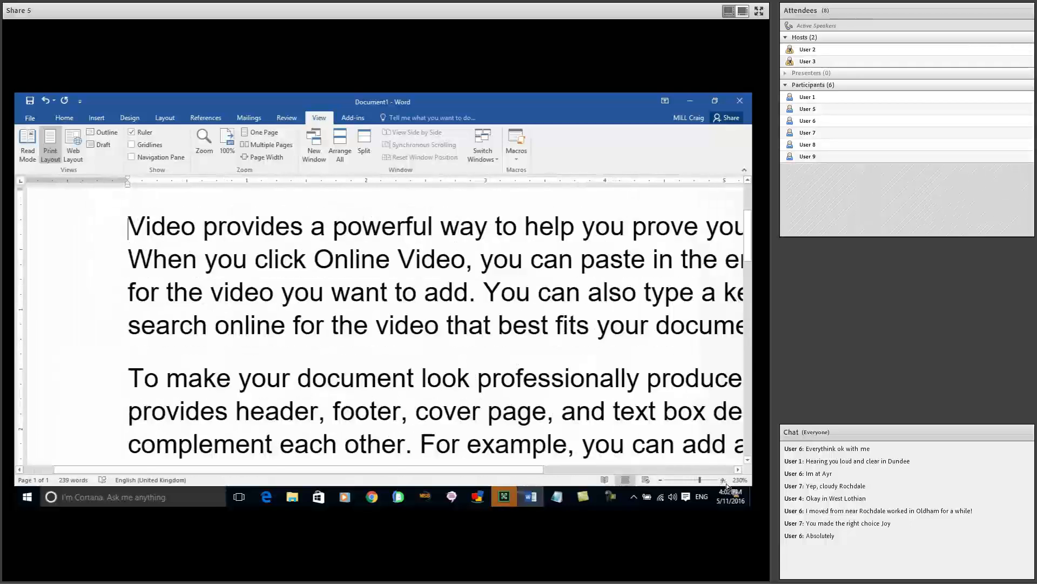
left_click(724, 480)
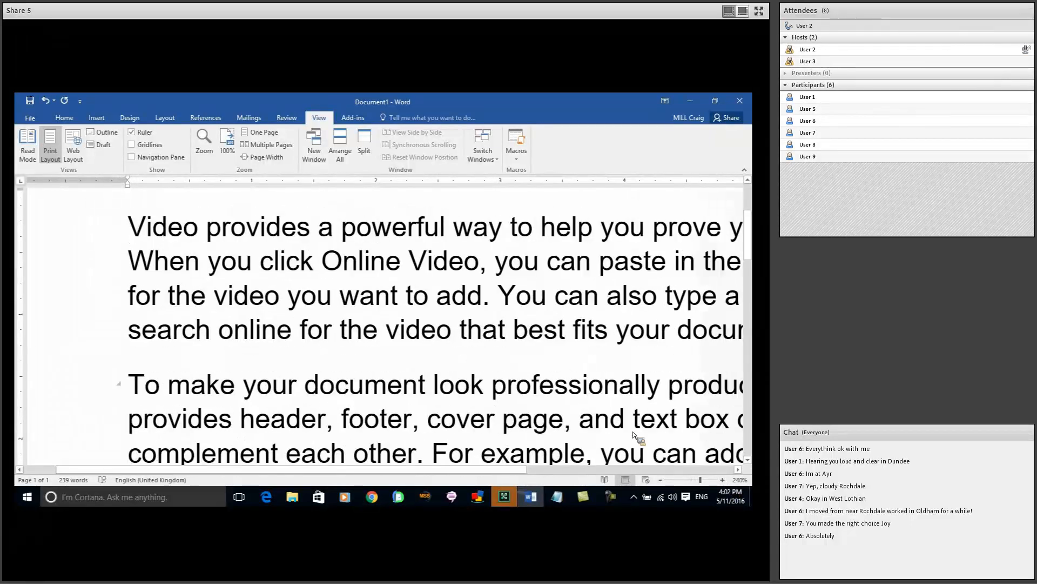
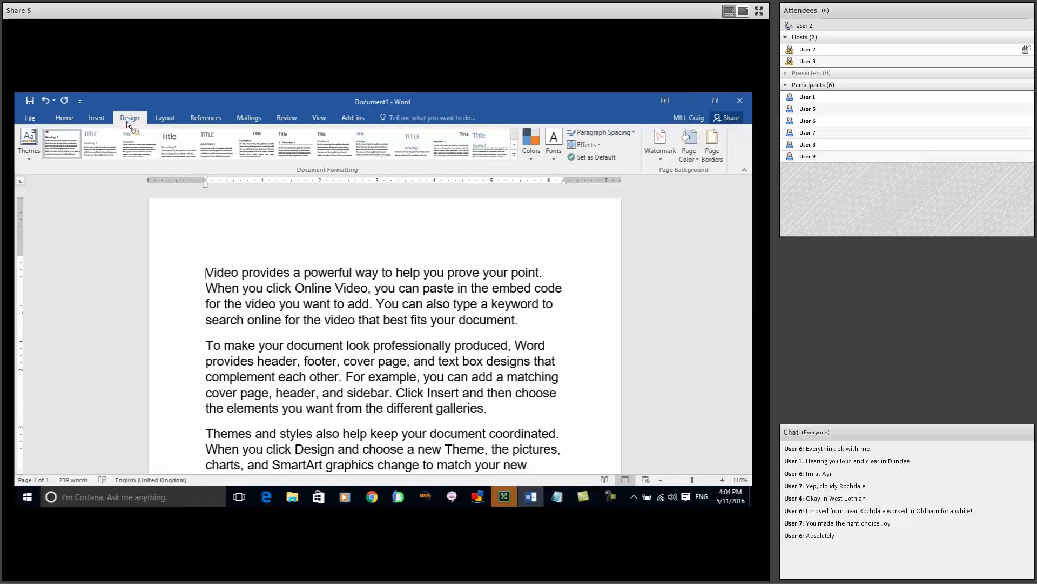
Apply a bright yellow from the standard colour hexagon as the document's page colour
left_click(698, 162)
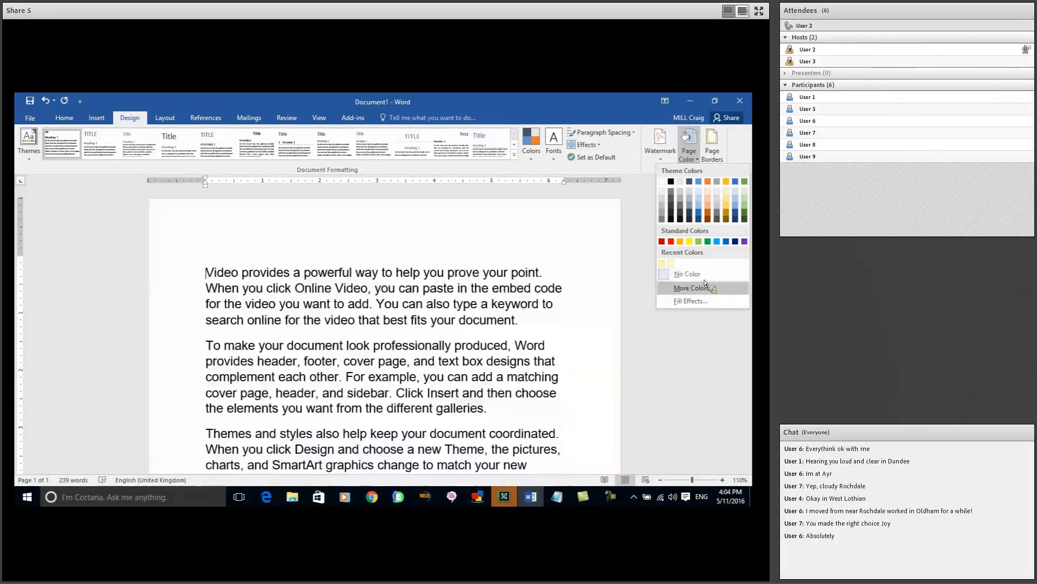
left_click(694, 288)
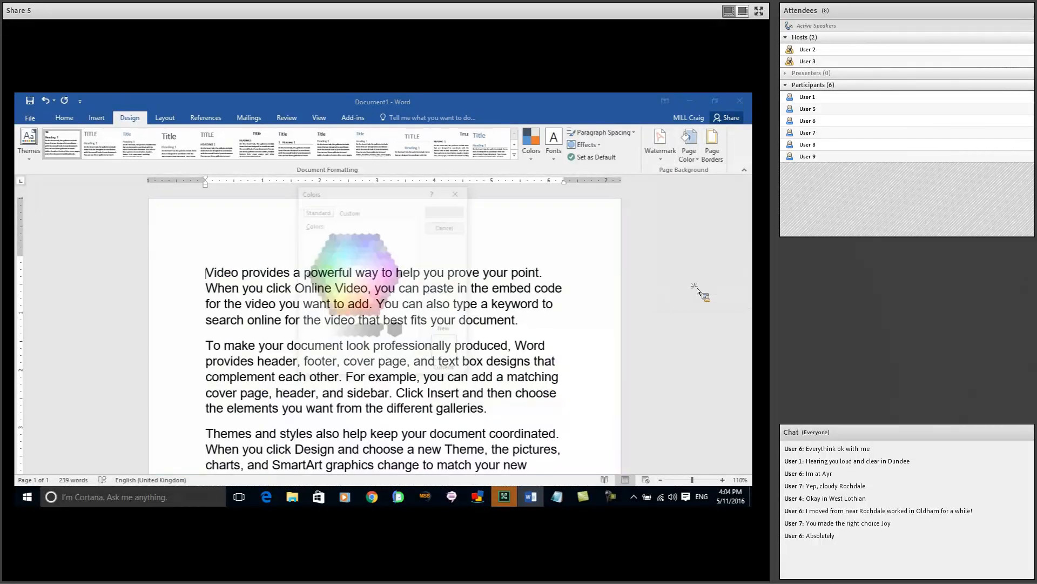
left_click(343, 294)
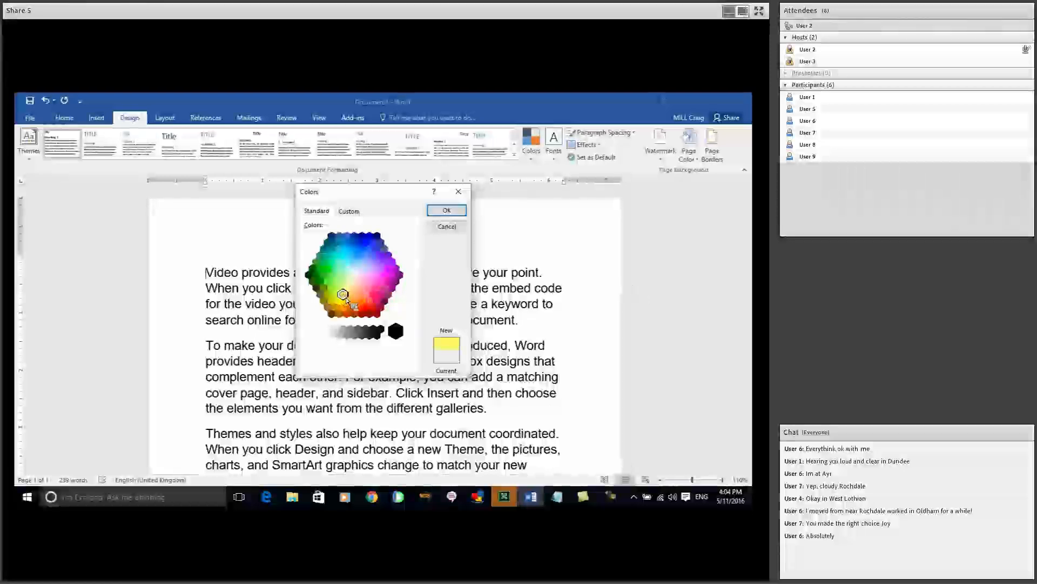
left_click(446, 210)
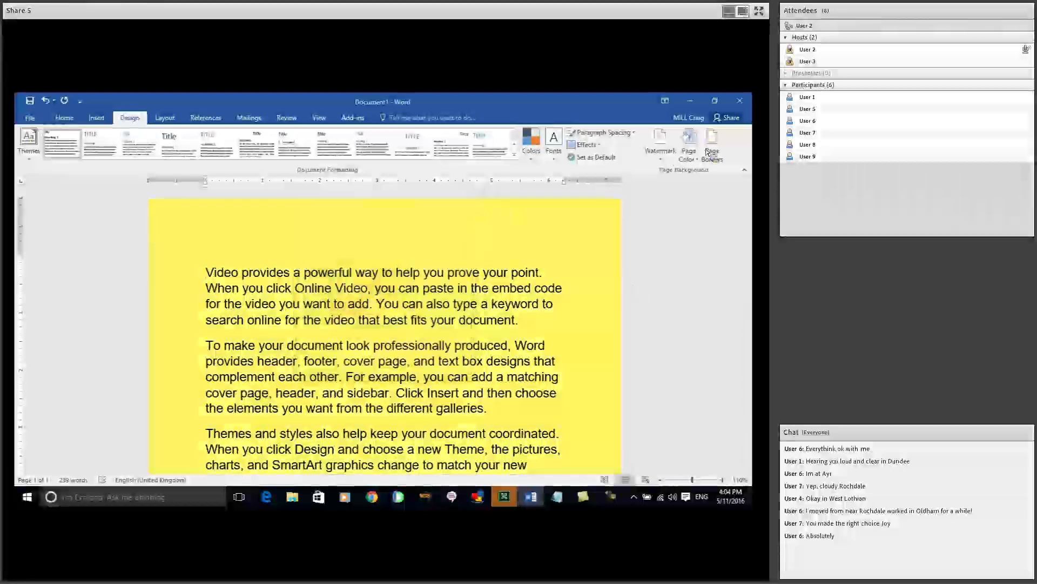
Change the document's page colour to the paler yellow among the recent colours
left_click(692, 156)
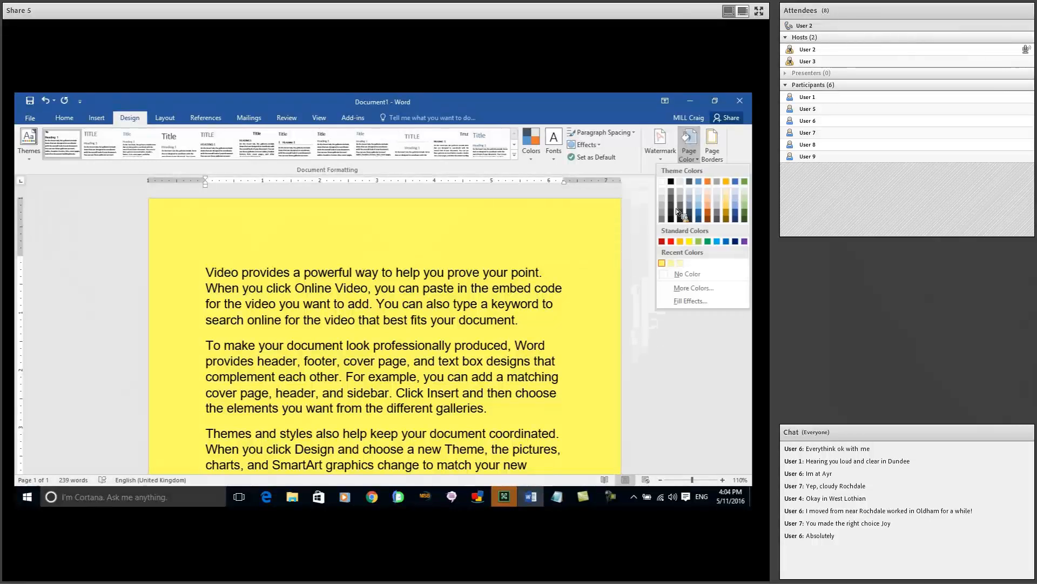
left_click(671, 263)
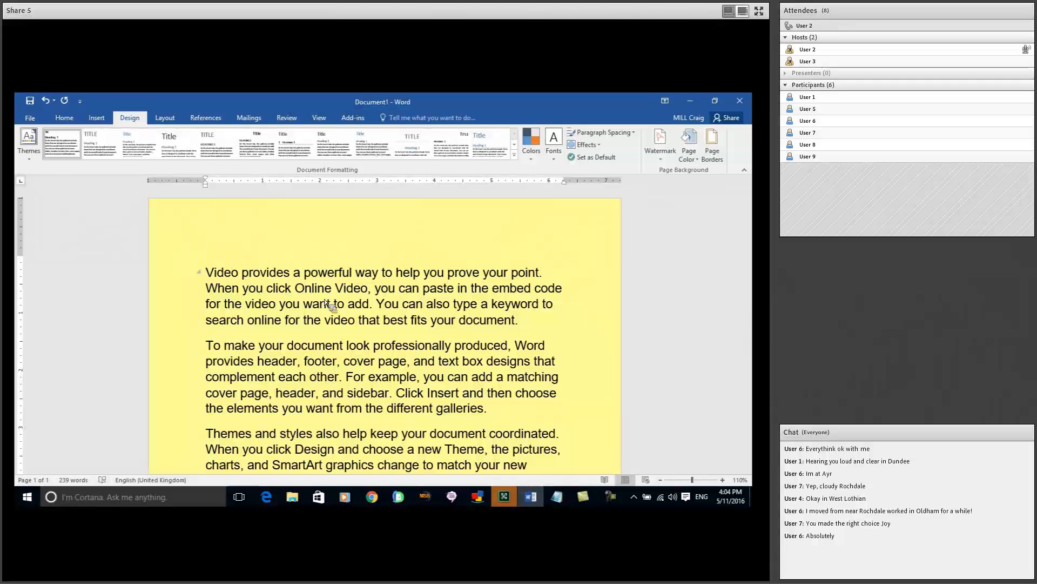
Set the first paragraph's line spacing to 1.0
left_click(64, 117)
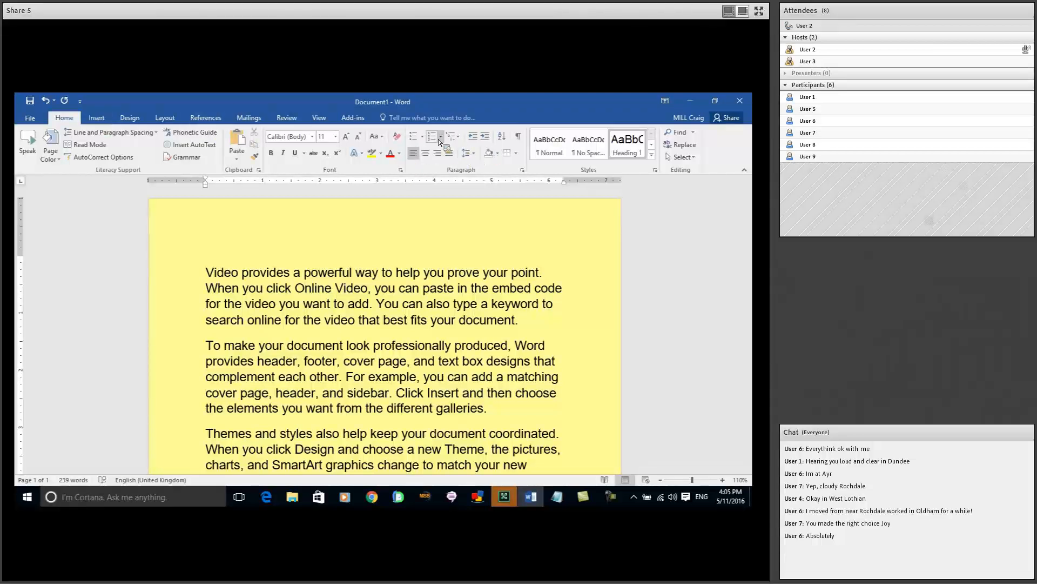
left_click(475, 153)
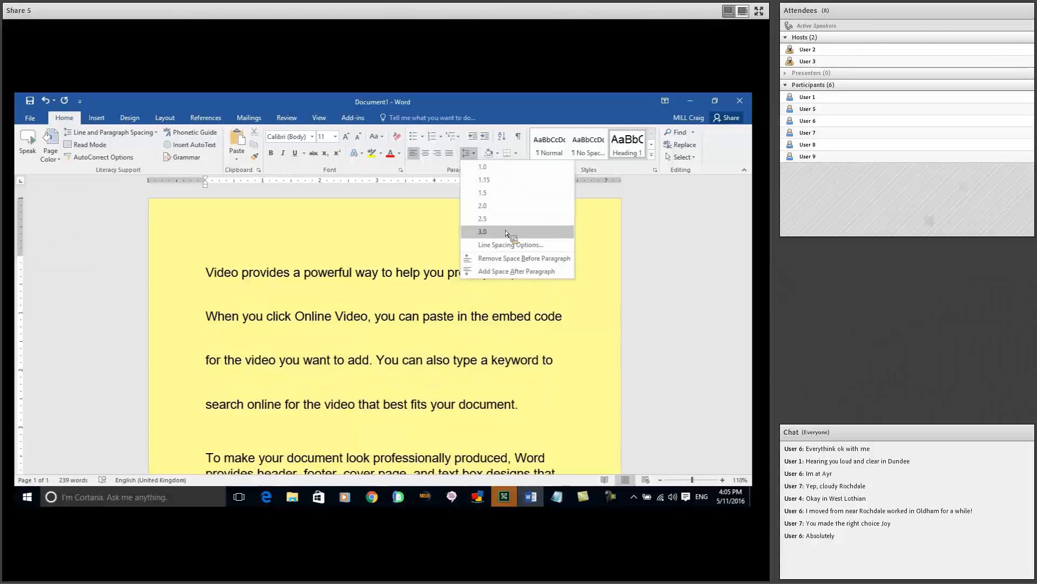
left_click(492, 167)
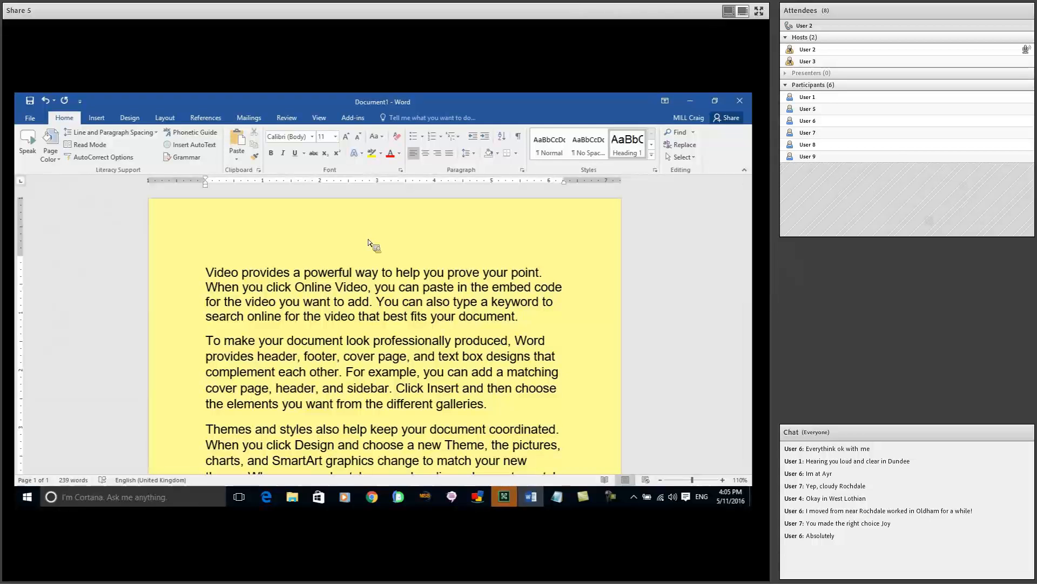
Select the whole document and try 1.5 and double line spacing on it, ending with single spacing
key("ctrl+a")
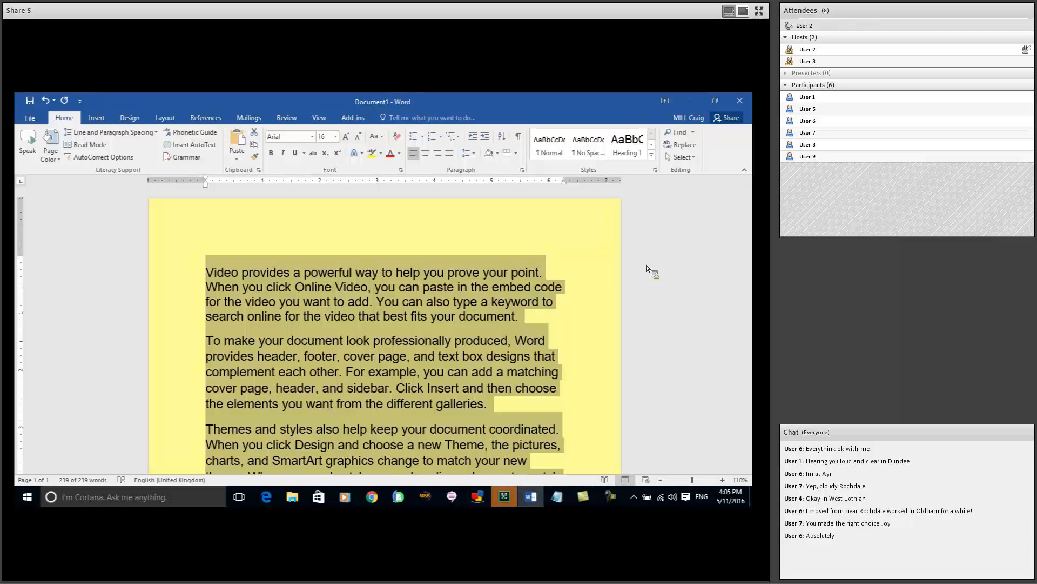
key("ctrl+5")
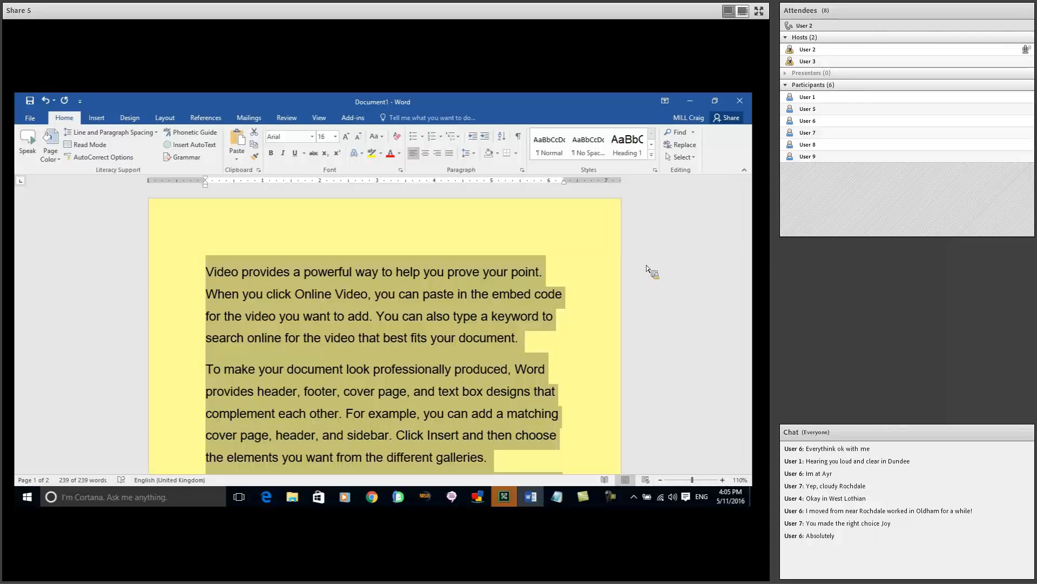
key("ctrl+2")
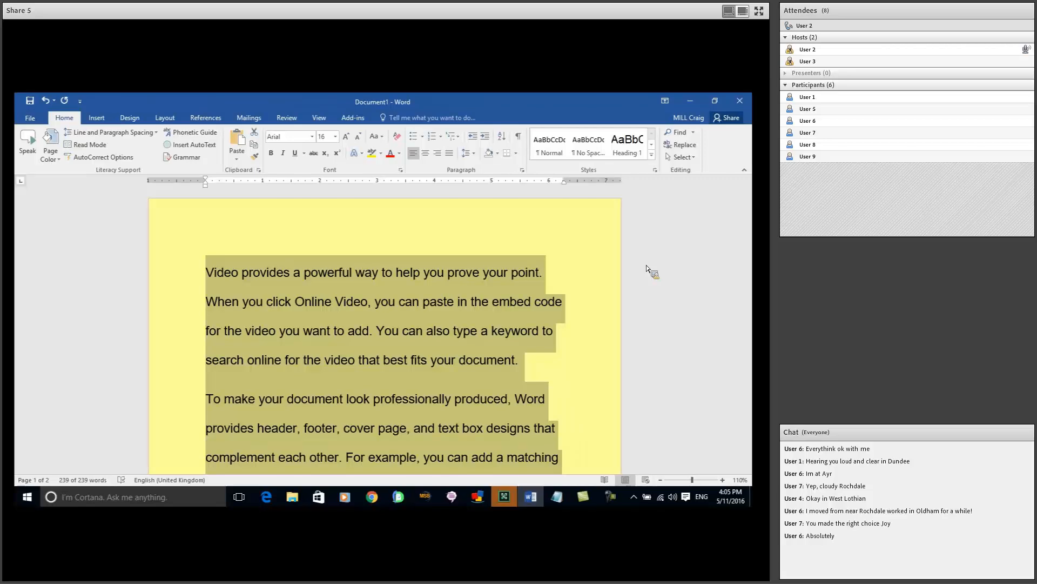
key("ctrl+1")
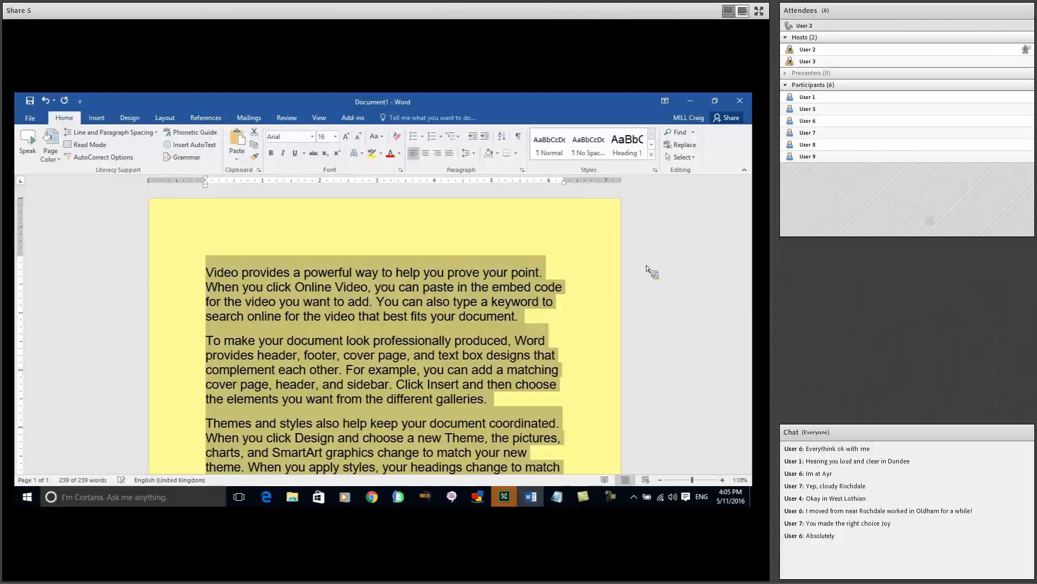
key("ctrl+2")
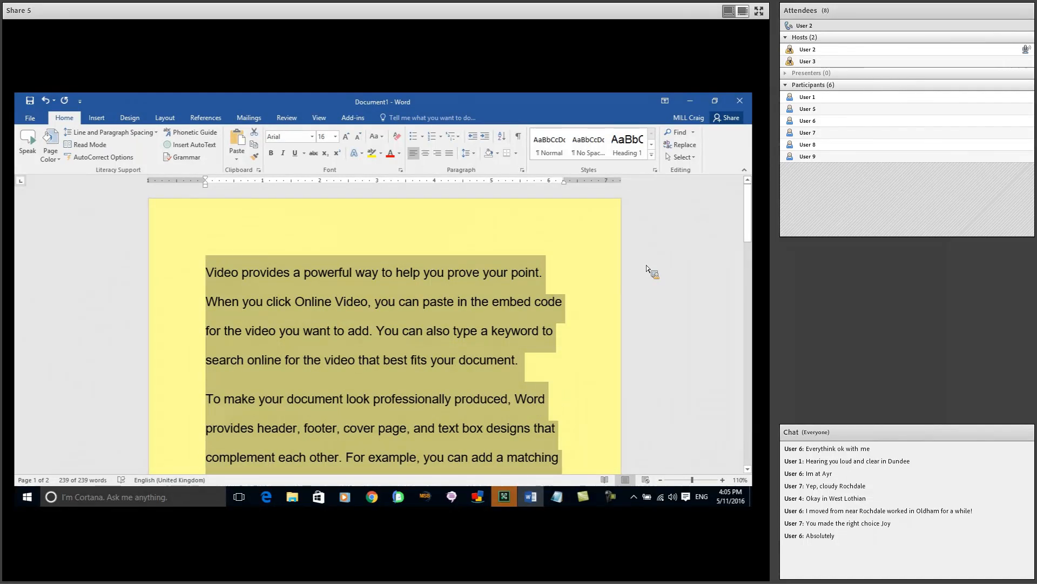
key("ctrl+1")
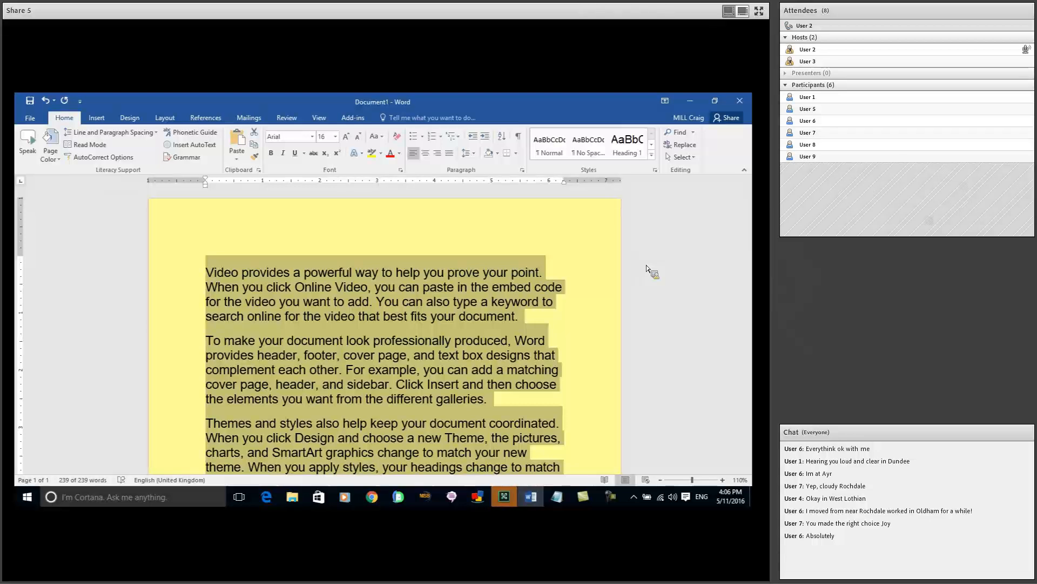
Cycle the selected text through uppercase and lowercase, ending with sentence case
key("shift+F3")
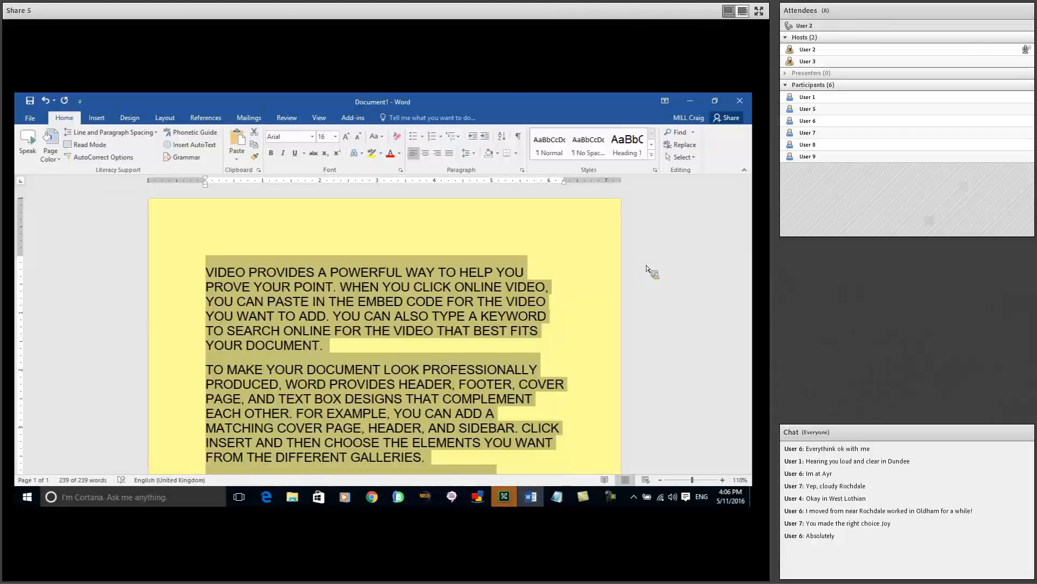
key("shift+F3")
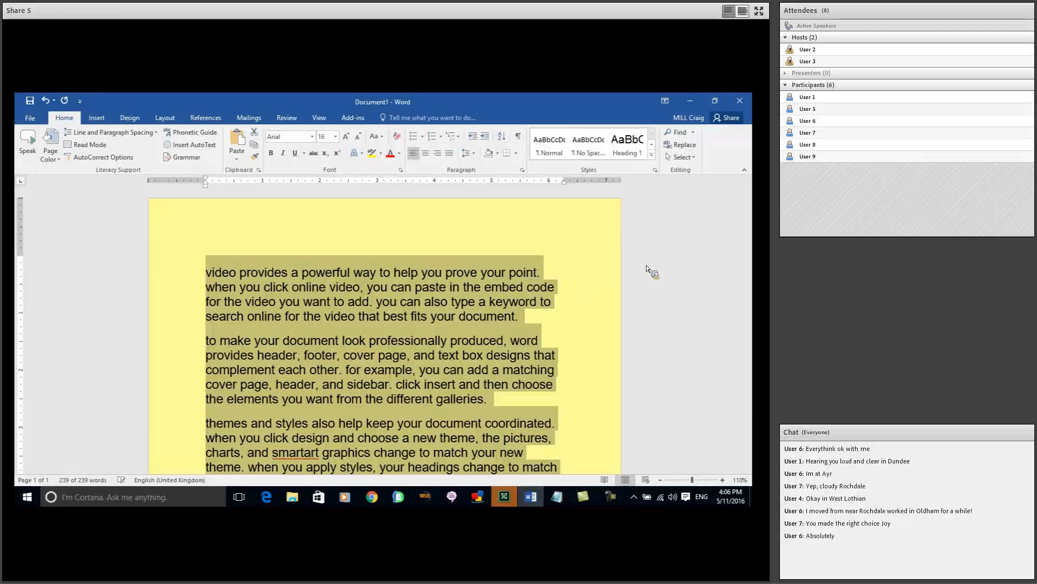
key("shift+F3")
key("shift+F3")
key("shift+F3")
key("shift+F3")
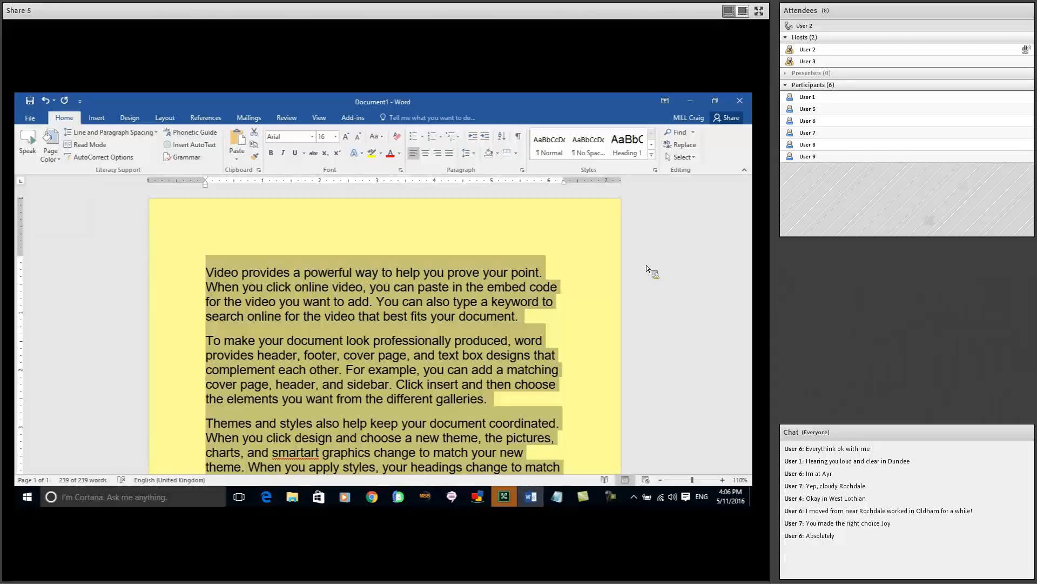
Apply 1.5 line spacing and the OpenDyslexic font to the whole text, and place the cursor before its first word
key("ctrl+5")
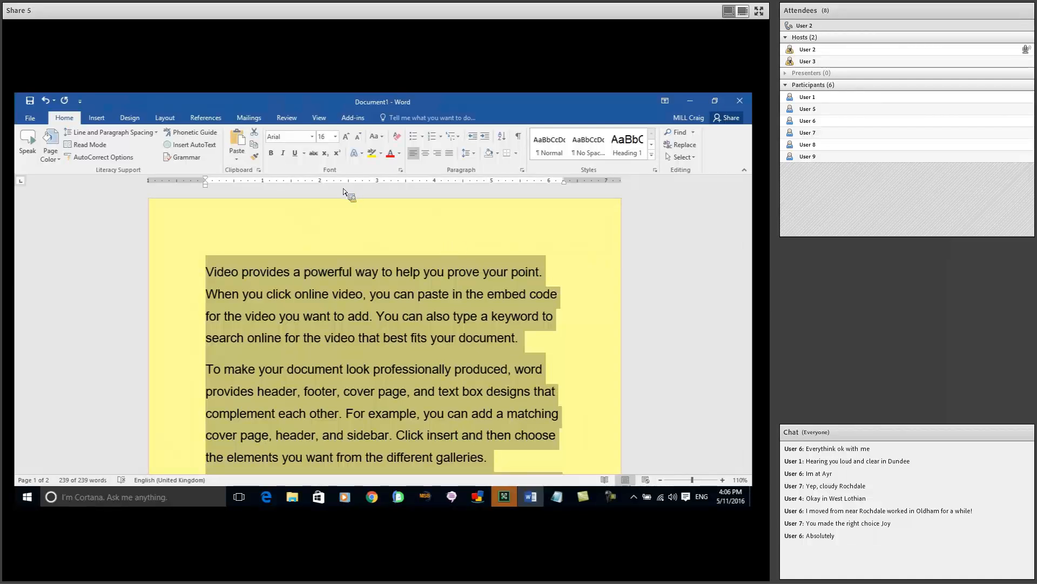
left_click(313, 137)
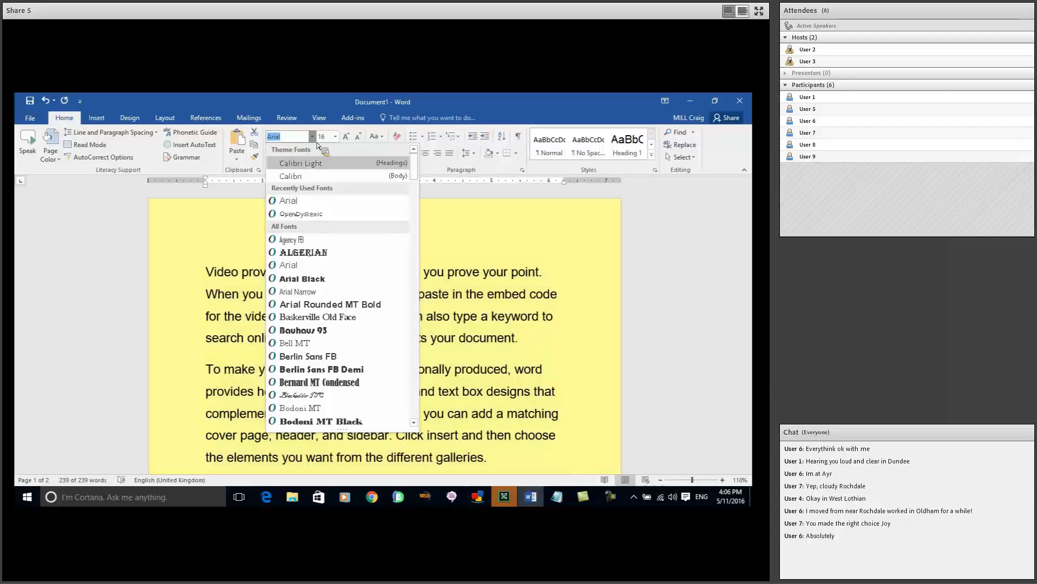
left_click(318, 215)
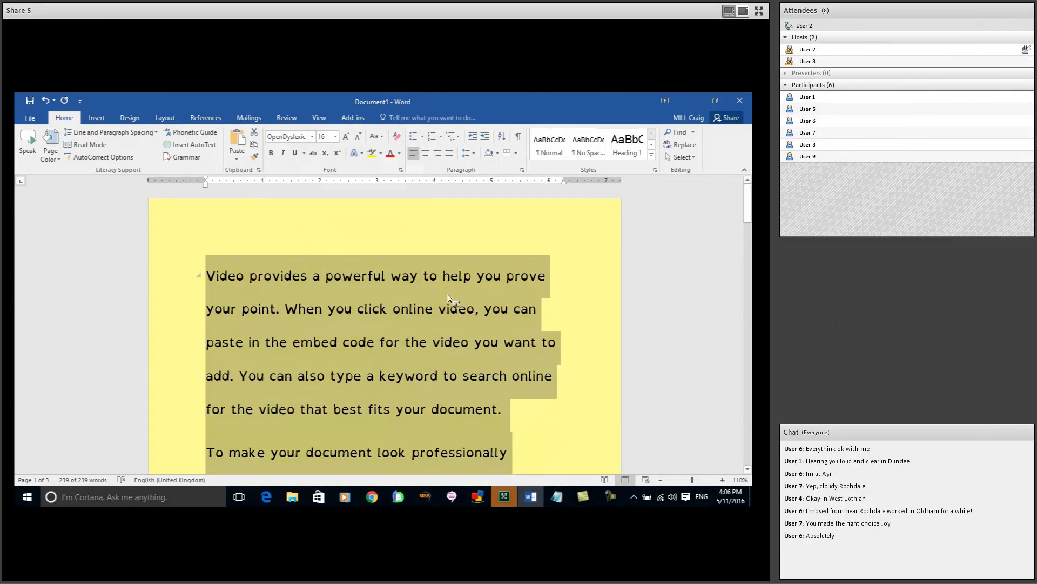
left_click(208, 278)
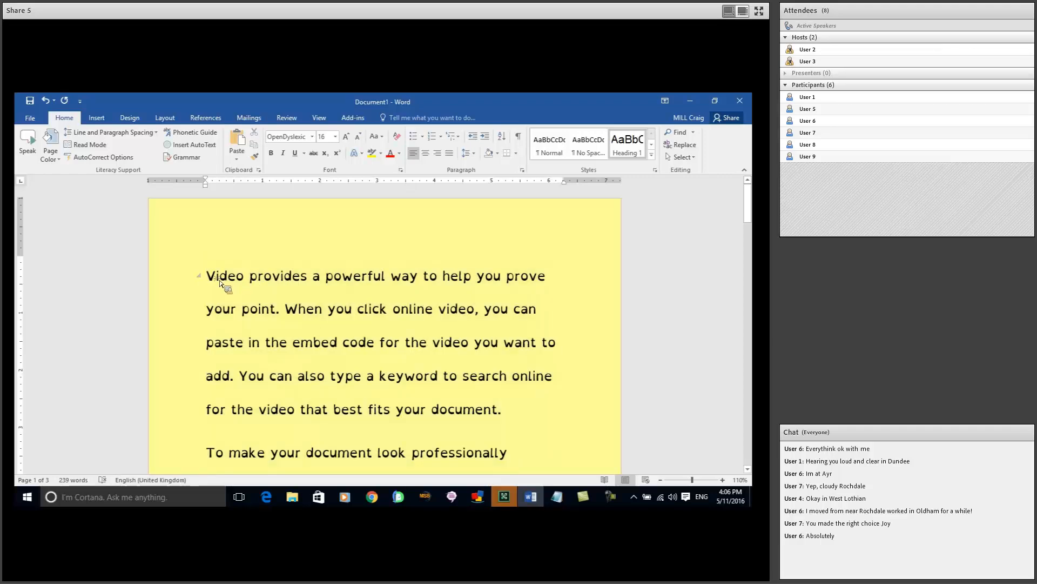
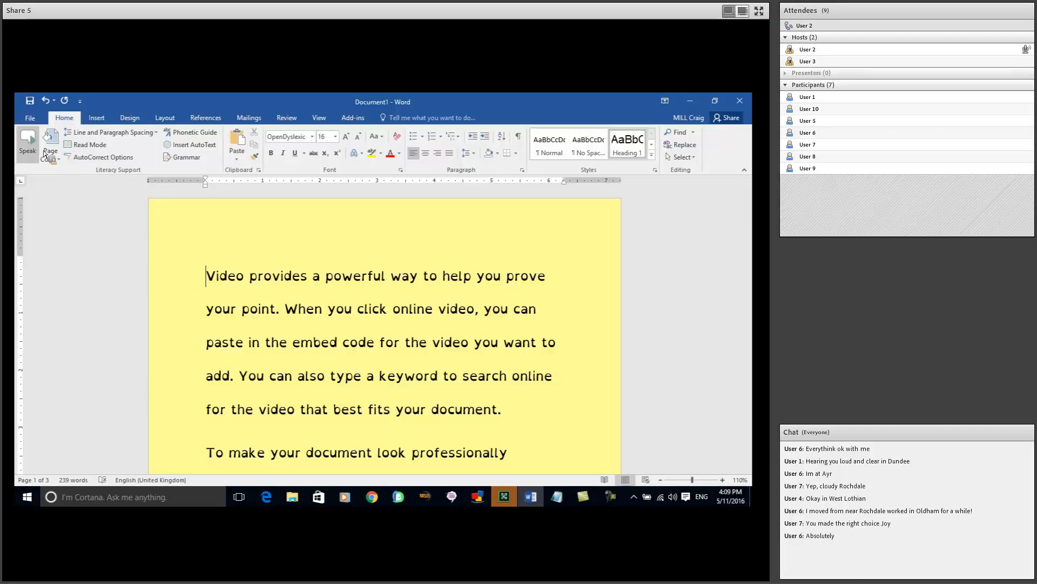
Save the document to the Desktop as a Word Template, keeping the suggested file name
left_click(31, 118)
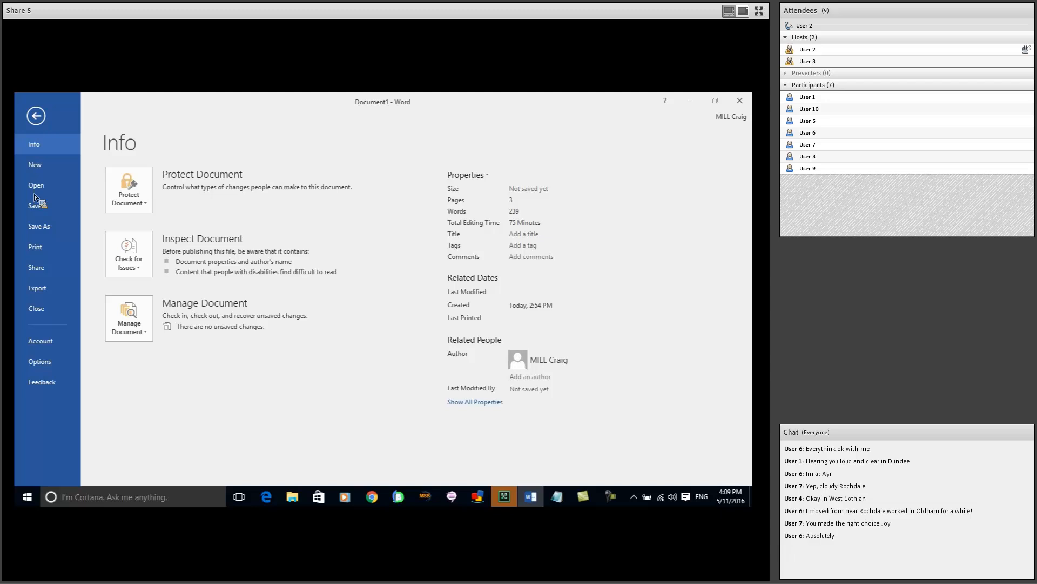
left_click(39, 227)
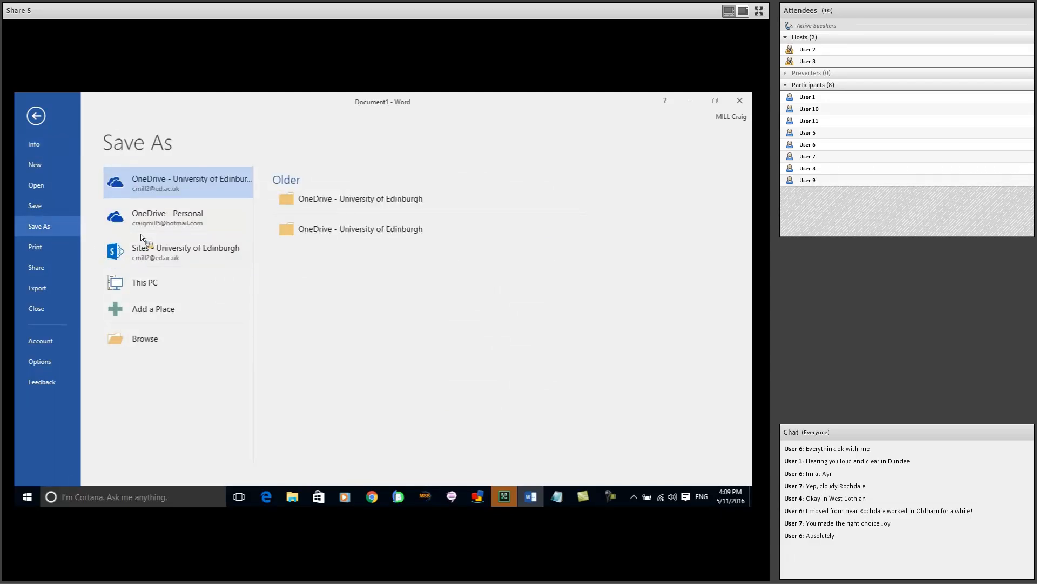
left_click(150, 288)
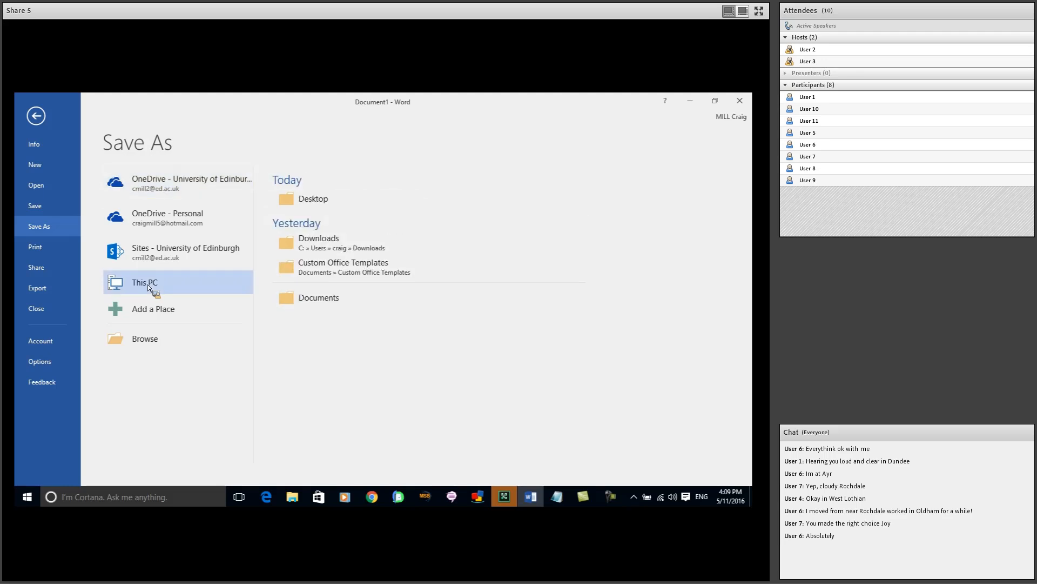
left_click(303, 199)
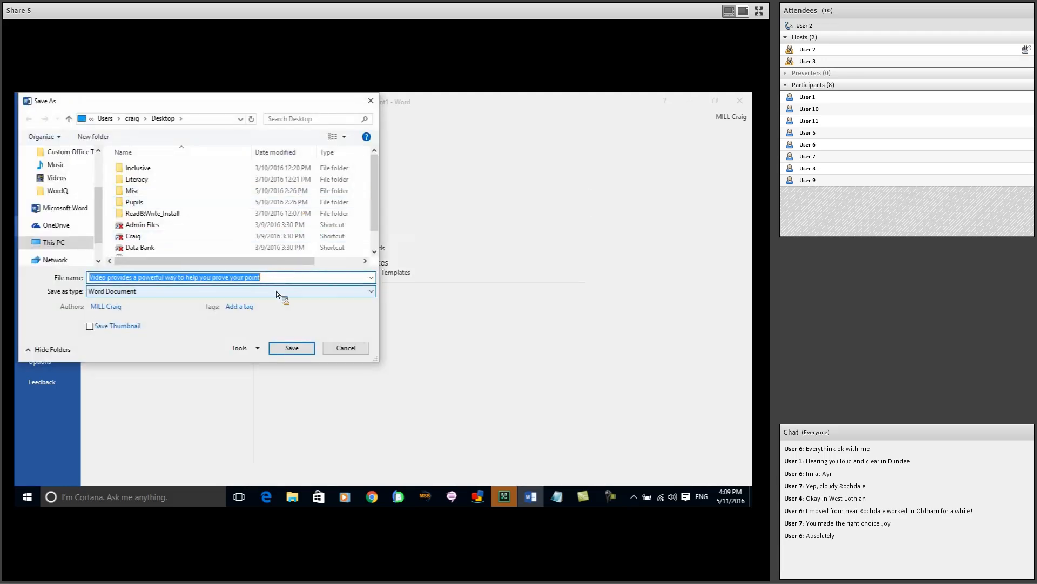
left_click(277, 292)
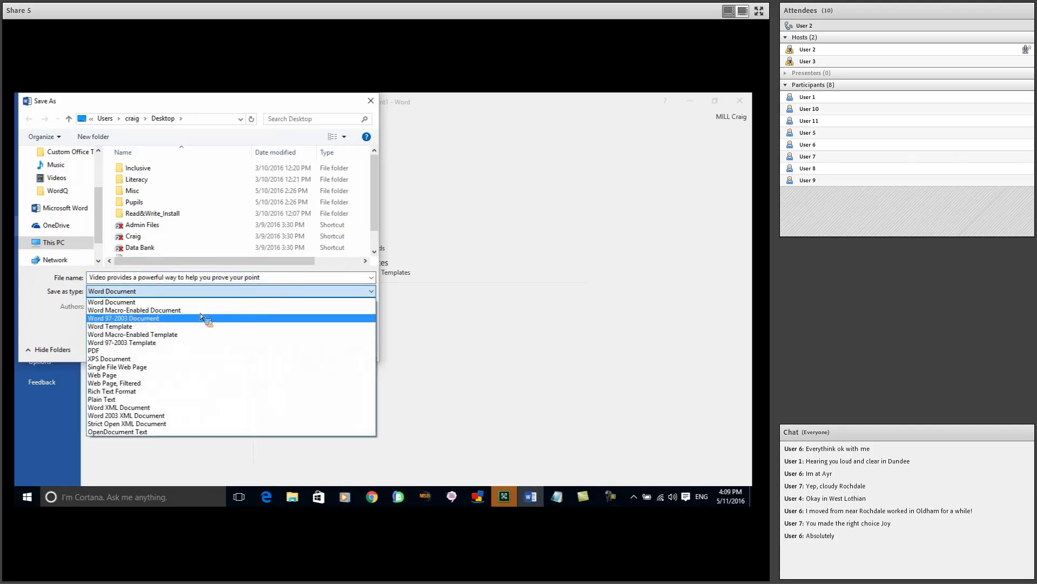
left_click(167, 327)
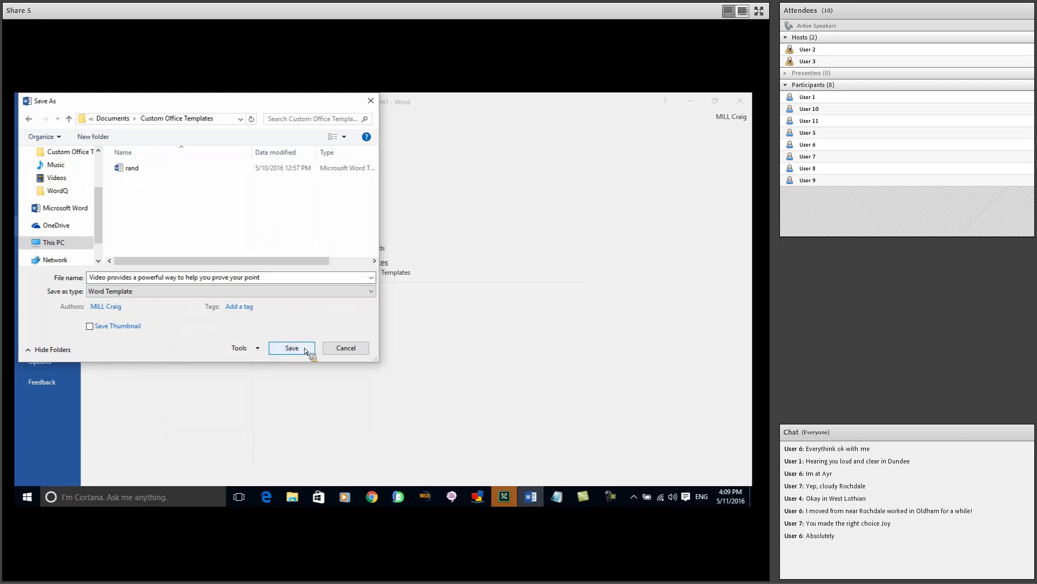
scroll(99, 205, "up", 2)
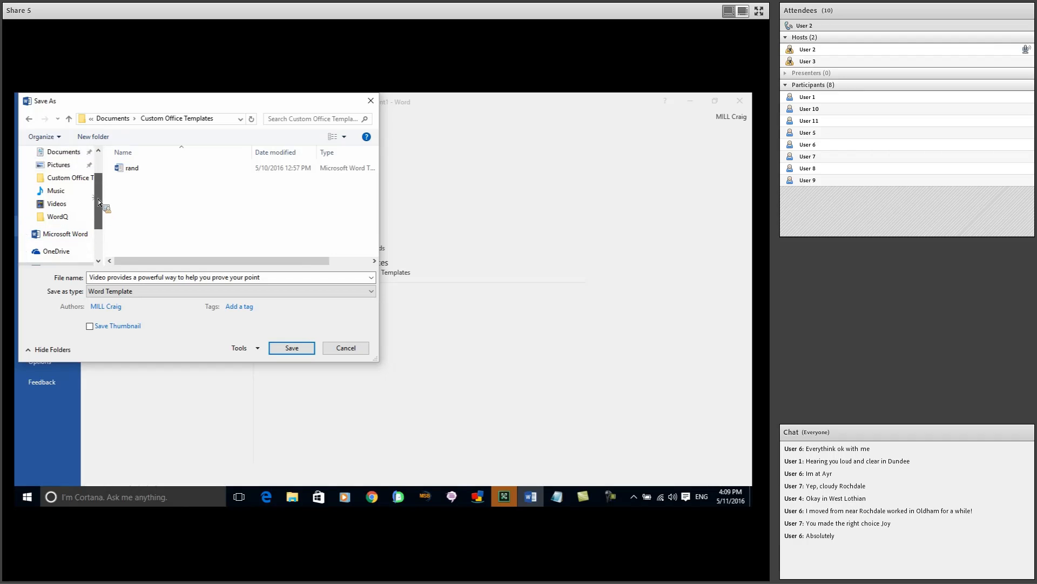
left_click(62, 164)
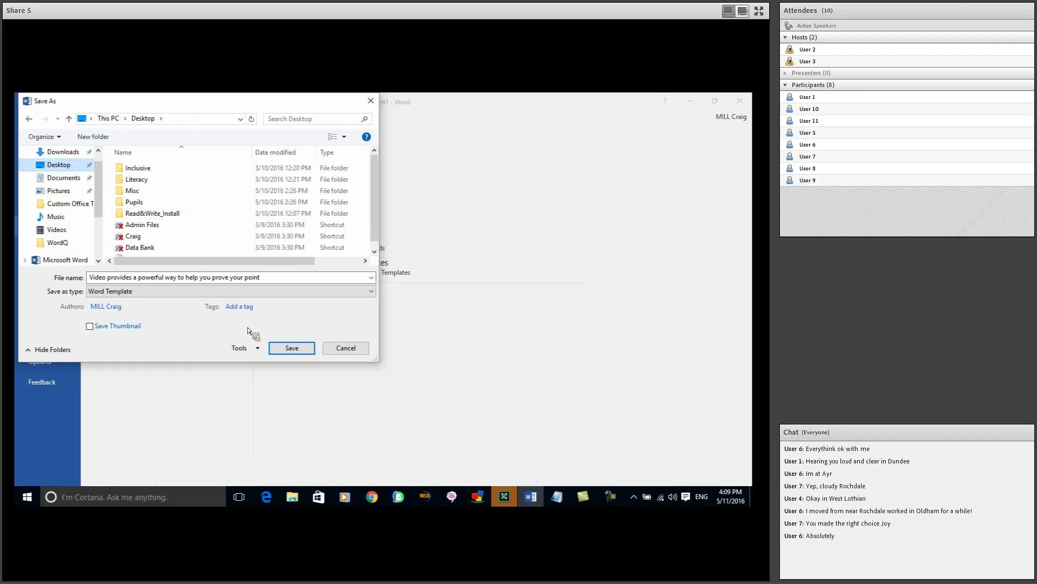
left_click(286, 348)
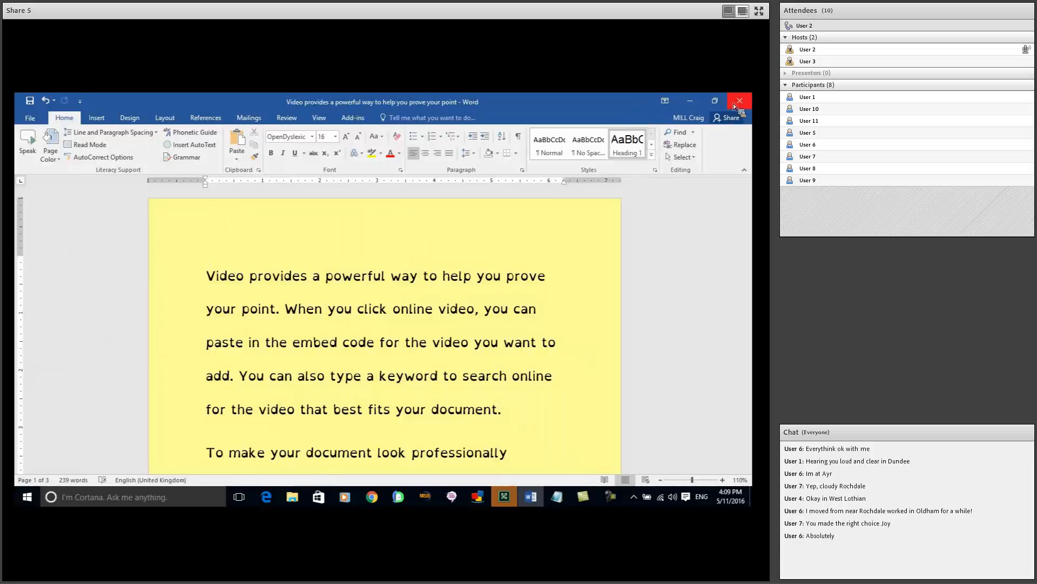
Move the saved template to an empty area of the desktop, and open a new document from it before closing that document
left_click(691, 103)
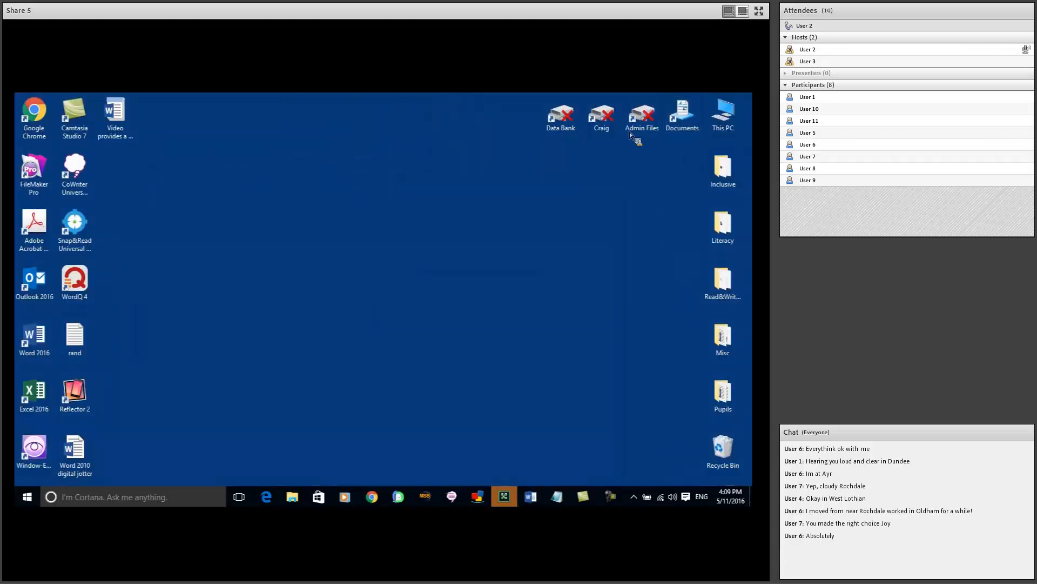
left_click_drag(121, 121, 247, 213)
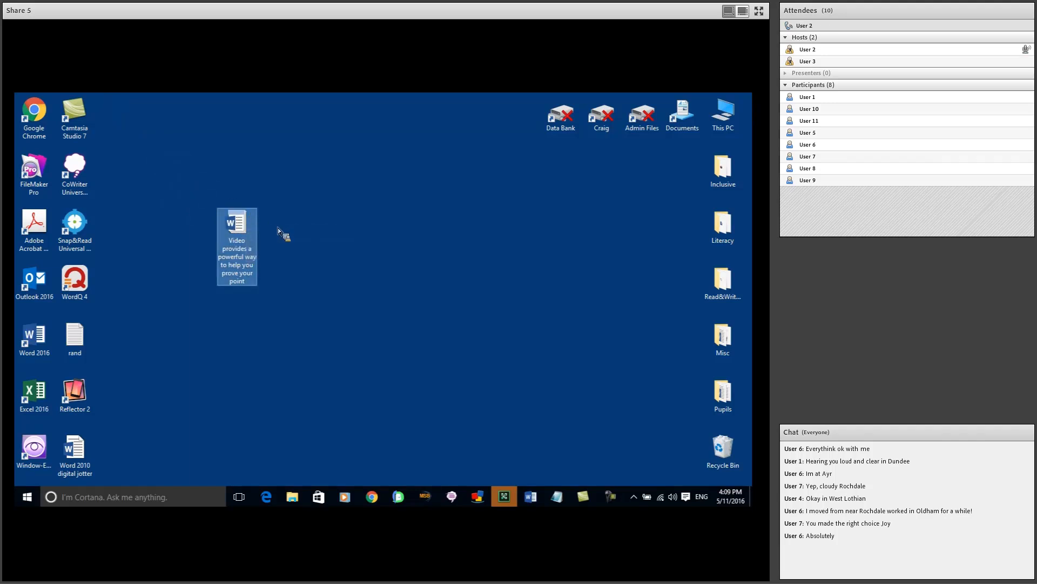
double_click(243, 224)
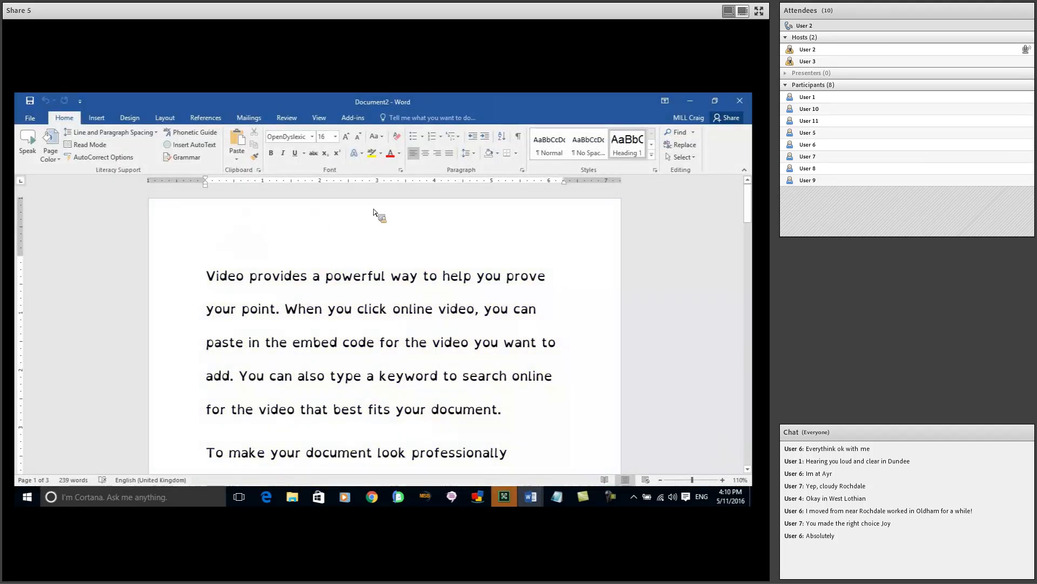
left_click(744, 99)
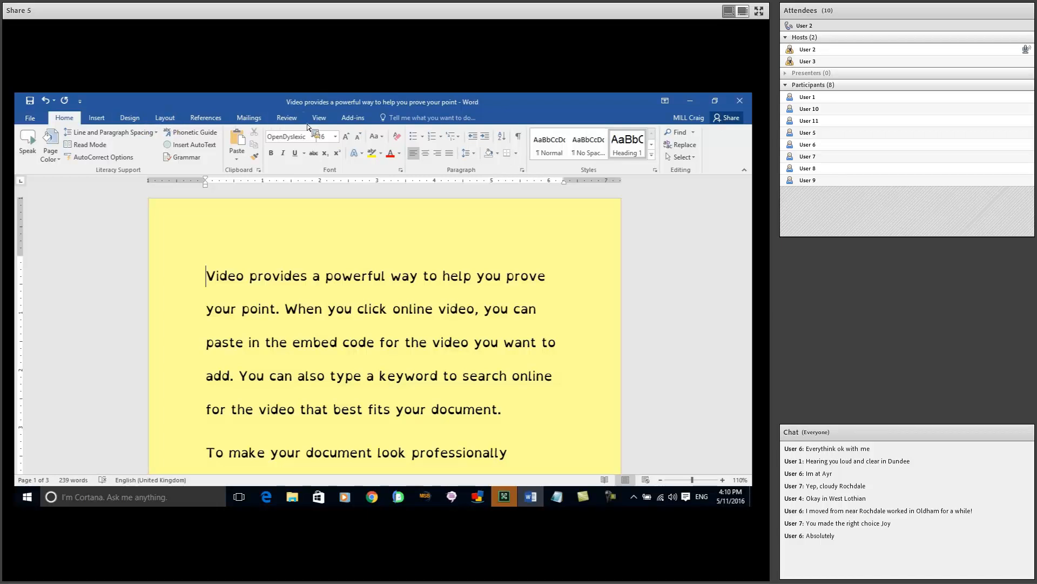
View the add-in toolbars and switch to the Chrome window showing the CALL Scotland website
left_click(353, 119)
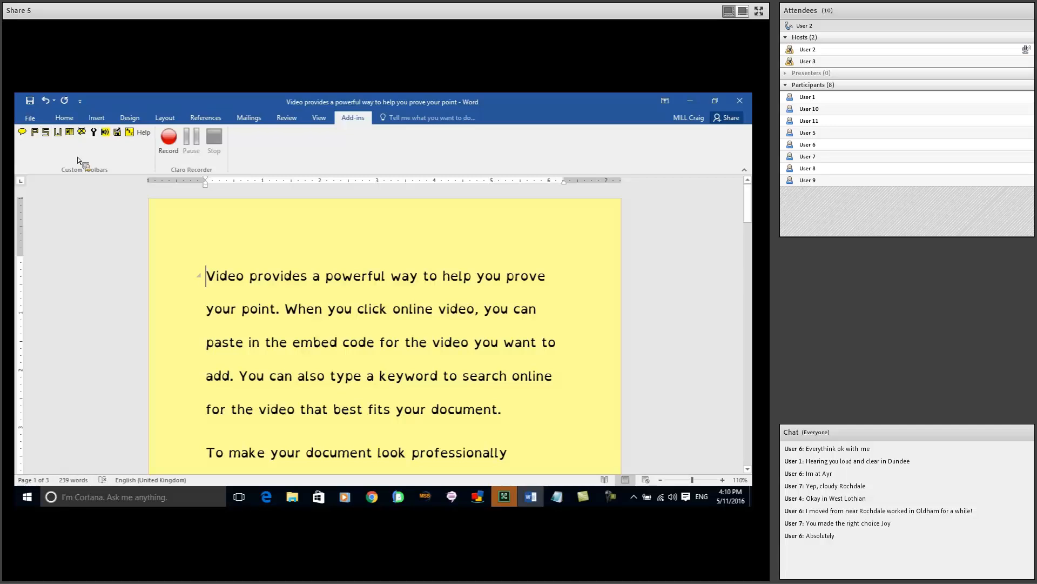
mouse_move(378, 497)
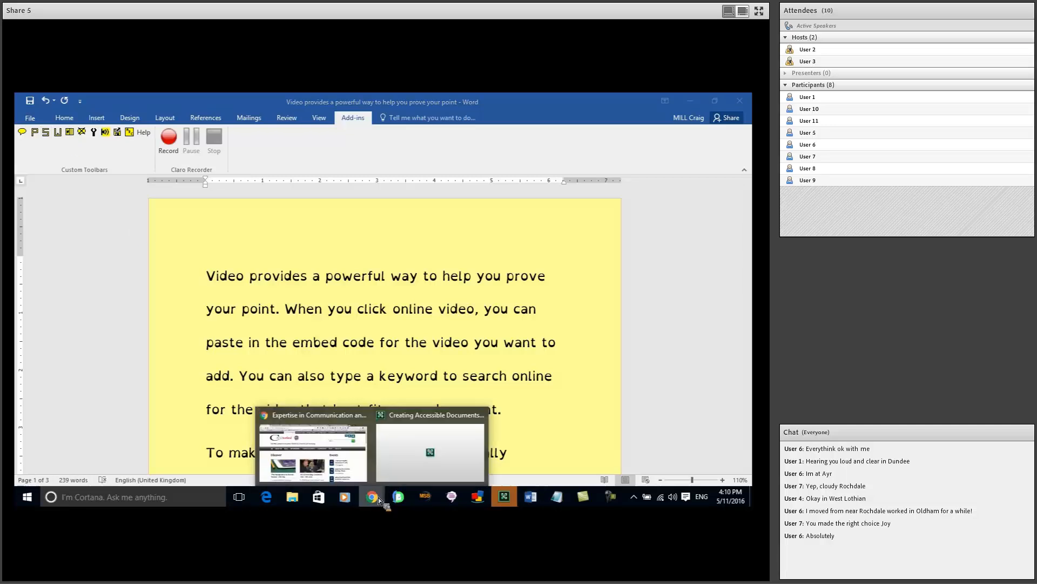
left_click(350, 459)
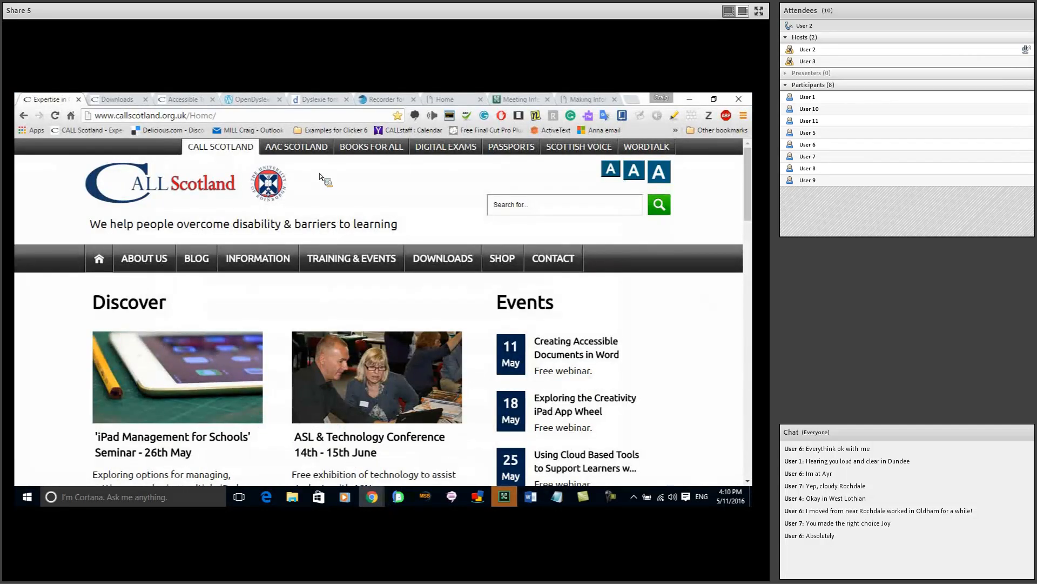
Look over the WordTalk website, reached from the CALL Scotland page, and minimise the browser to return to Word
left_click(636, 153)
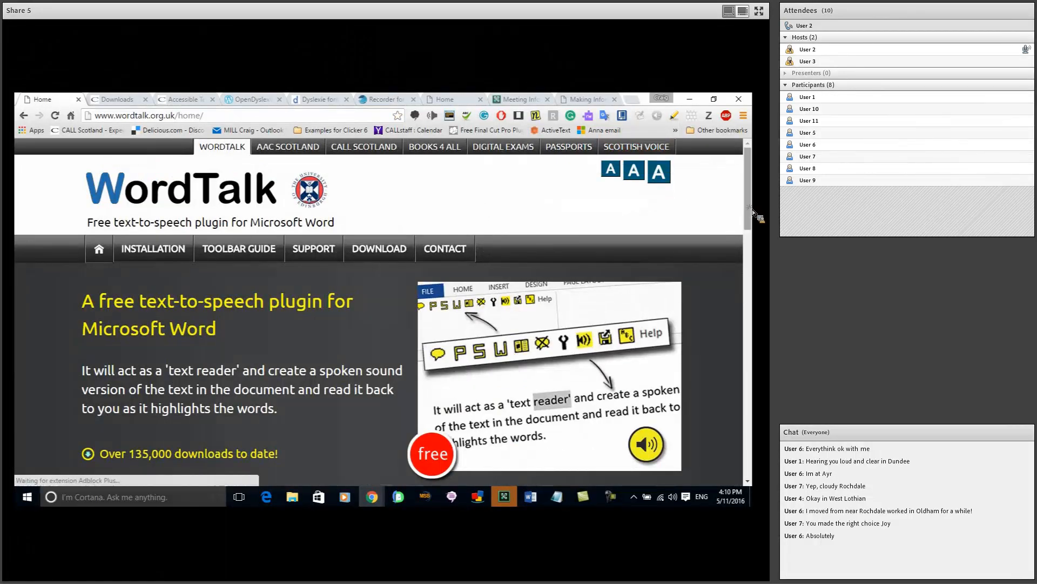
scroll(752, 210, "down", 4)
scroll(753, 238, "up", 4)
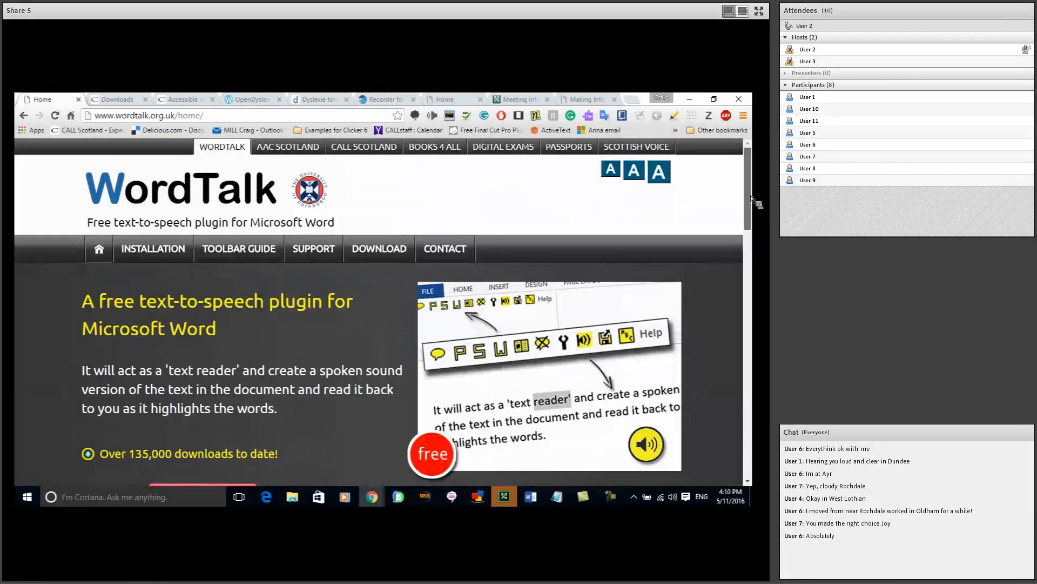
left_click(690, 103)
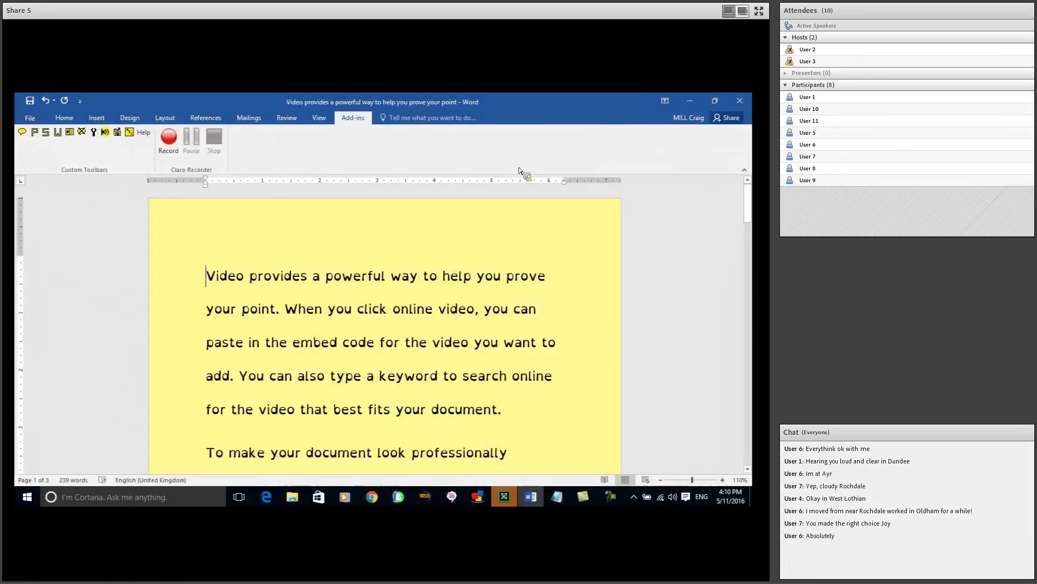
Read the first sentence and the one starting "When you click online video" aloud with WordTalk's sentence reader
left_click(47, 135)
left_click(285, 309)
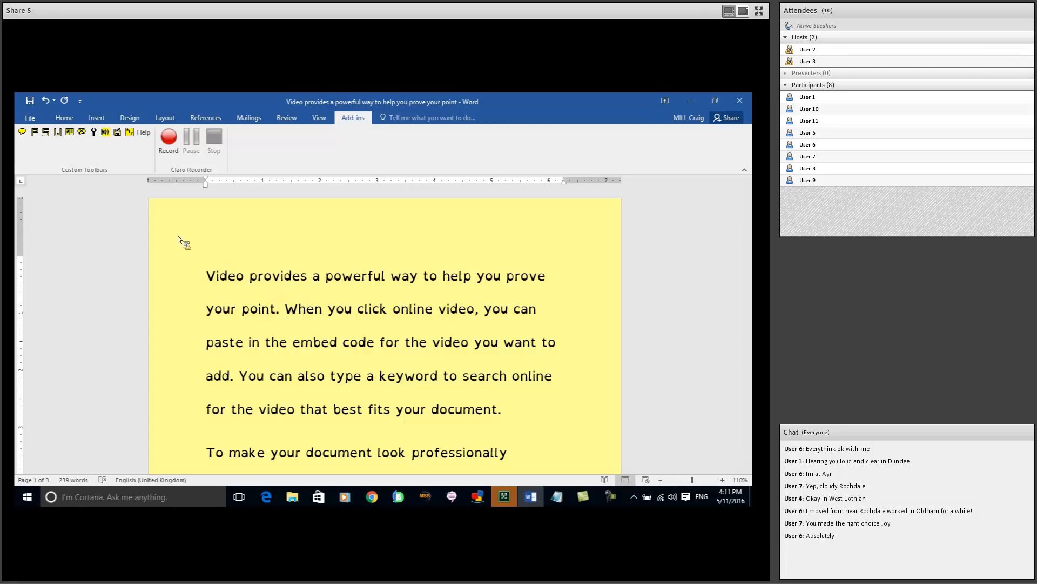
left_click(46, 133)
Review the speech and colour options in WordTalk's Configure dialog, and save the settings
left_click(94, 133)
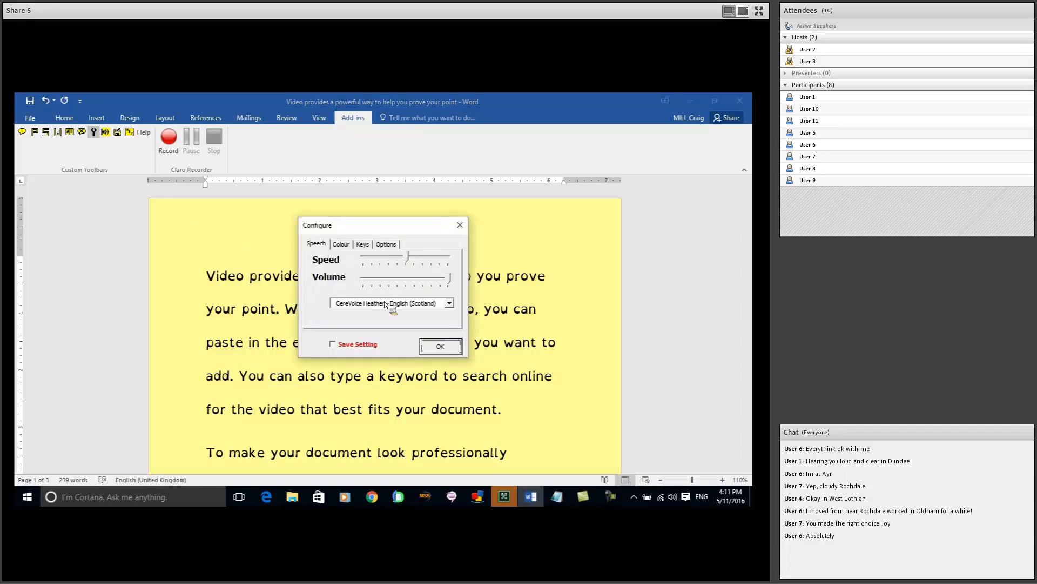
left_click(341, 246)
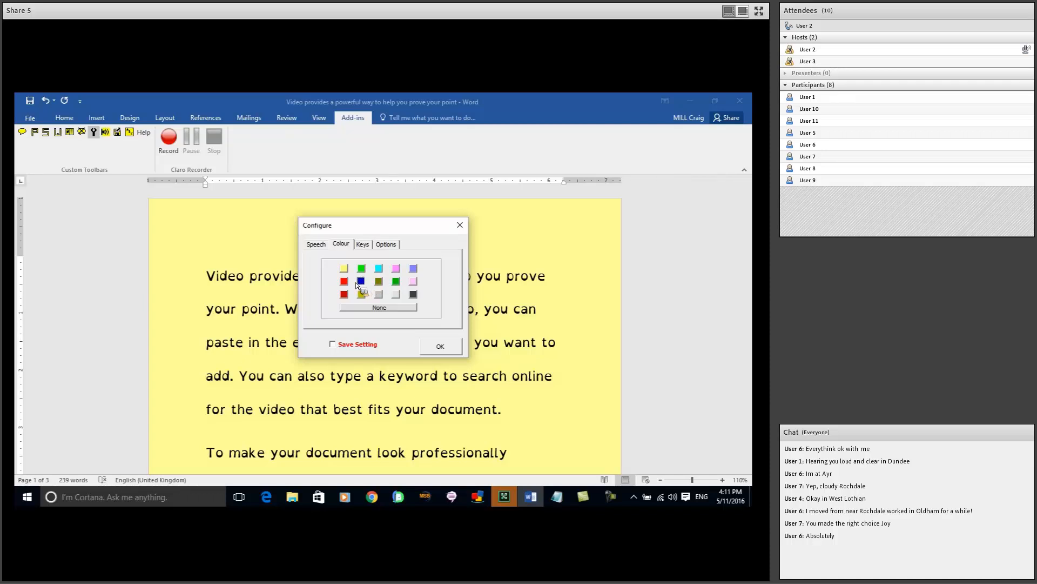
left_click(336, 349)
left_click(440, 348)
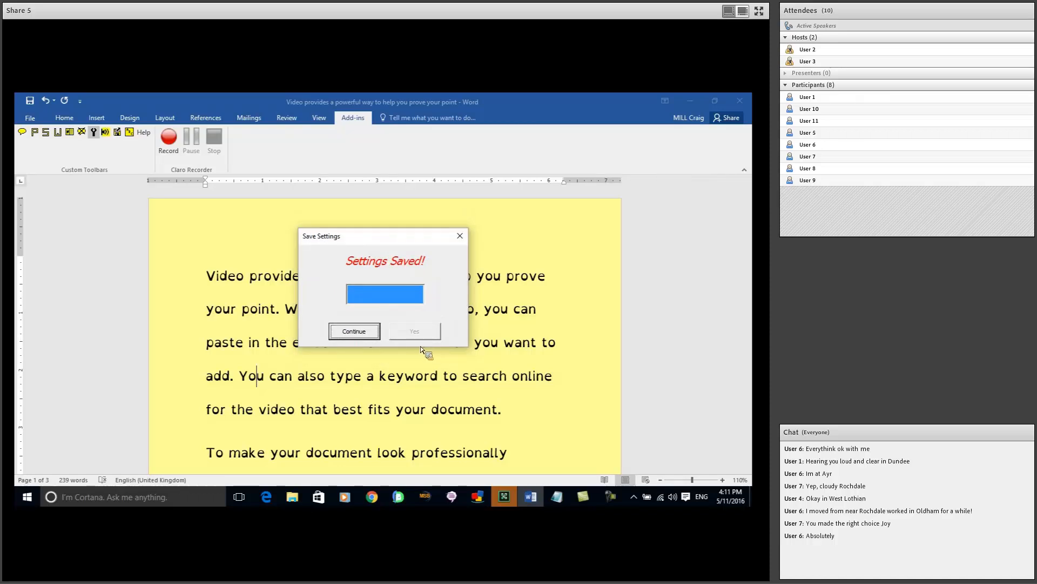
left_click(360, 332)
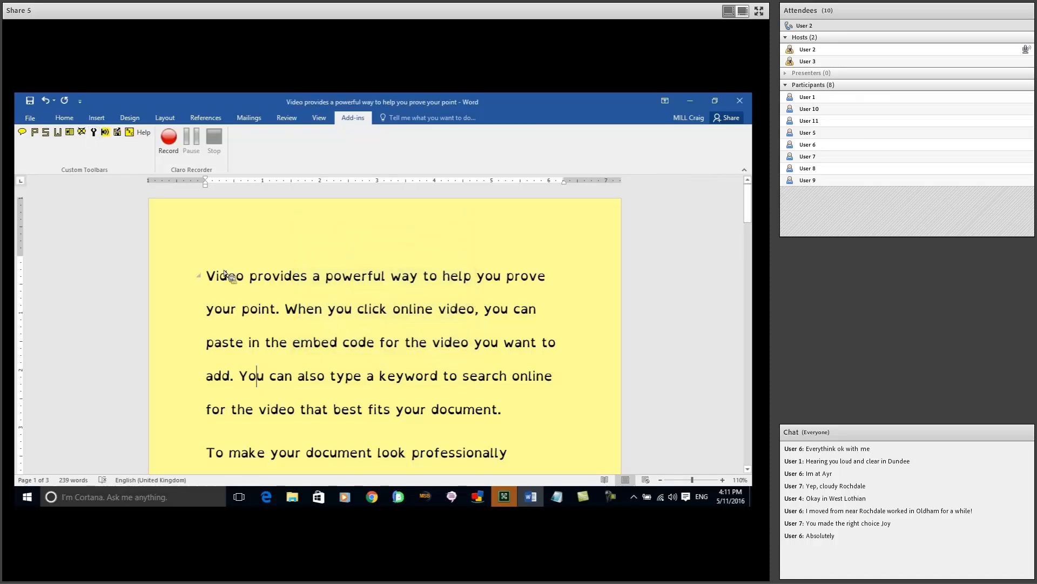
Read the sentence starting "You can also type a keyword" aloud with WordTalk
left_click(239, 375)
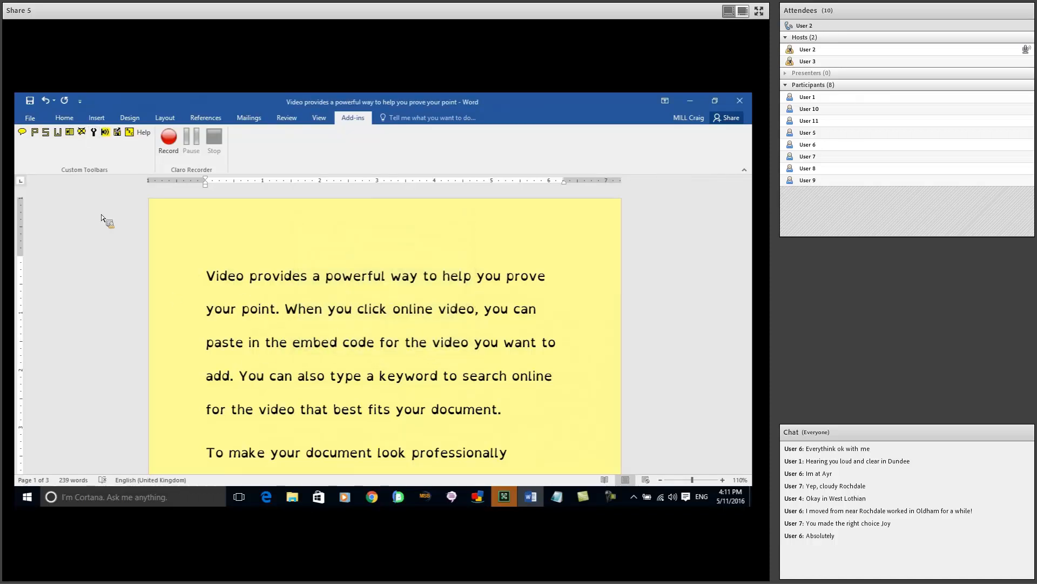
left_click(51, 136)
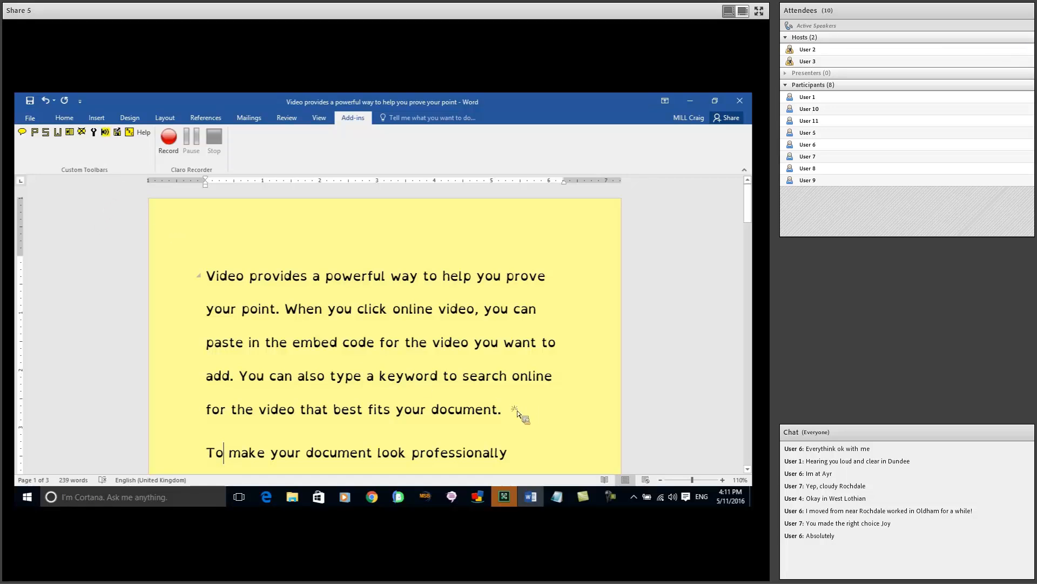
Try WordTalk's audio function on the selected text of the first paragraph, close its dialogs, and clear the selection
left_click_drag(508, 408, 293, 343)
left_click_drag(418, 381, 218, 281)
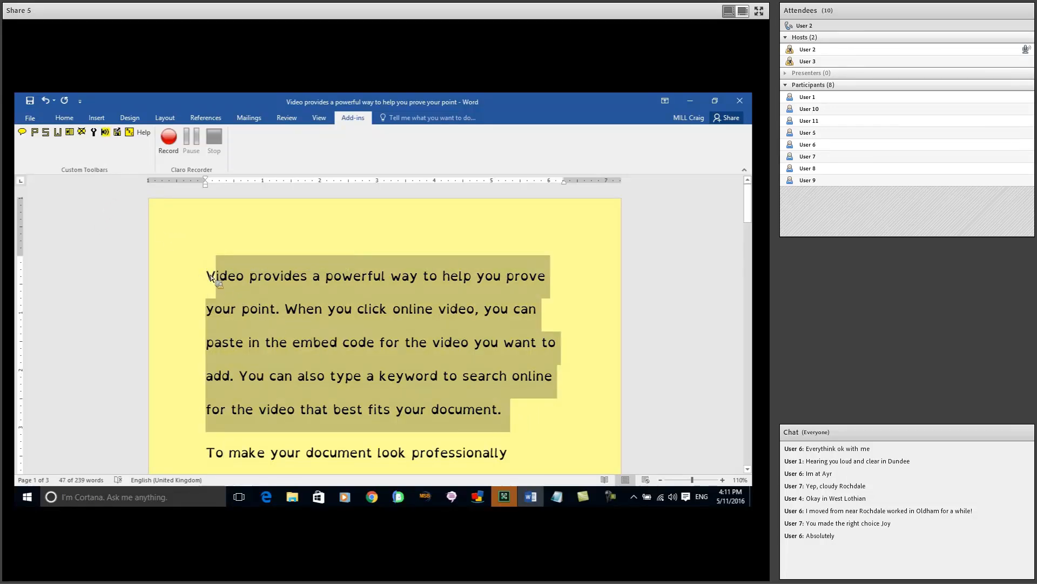
left_click(106, 133)
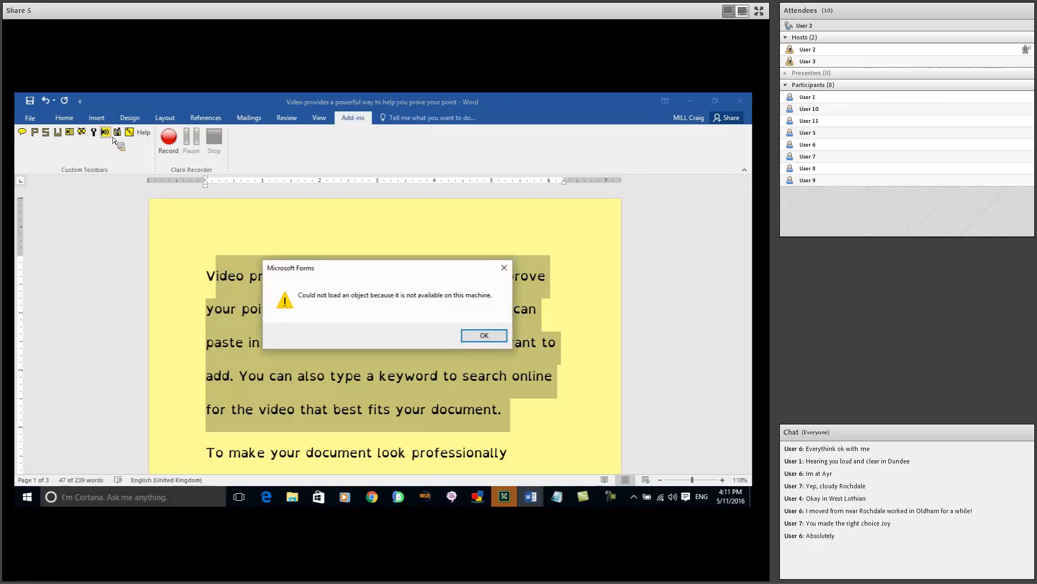
left_click(482, 335)
left_click(393, 302)
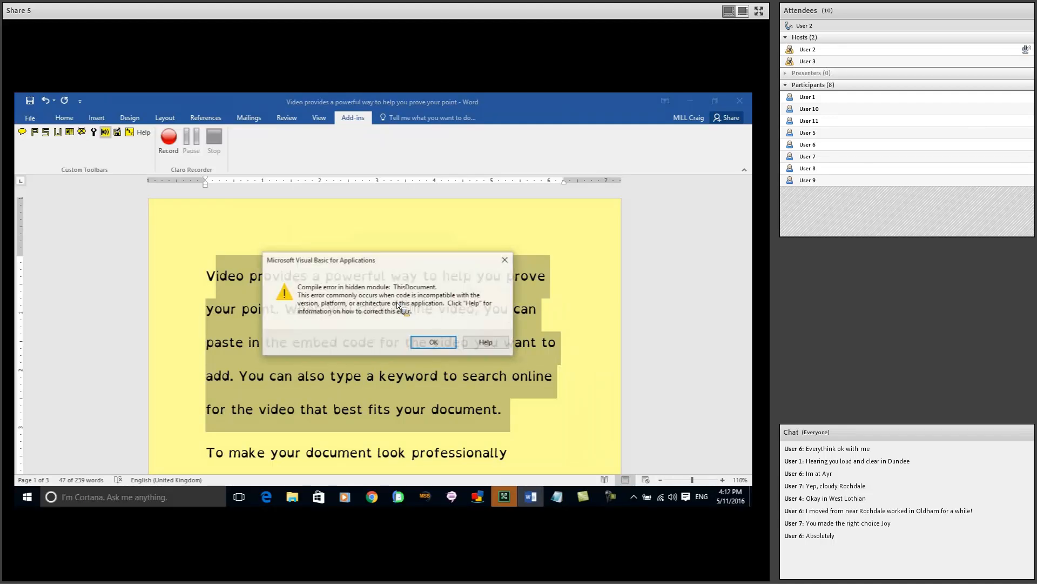
left_click(432, 347)
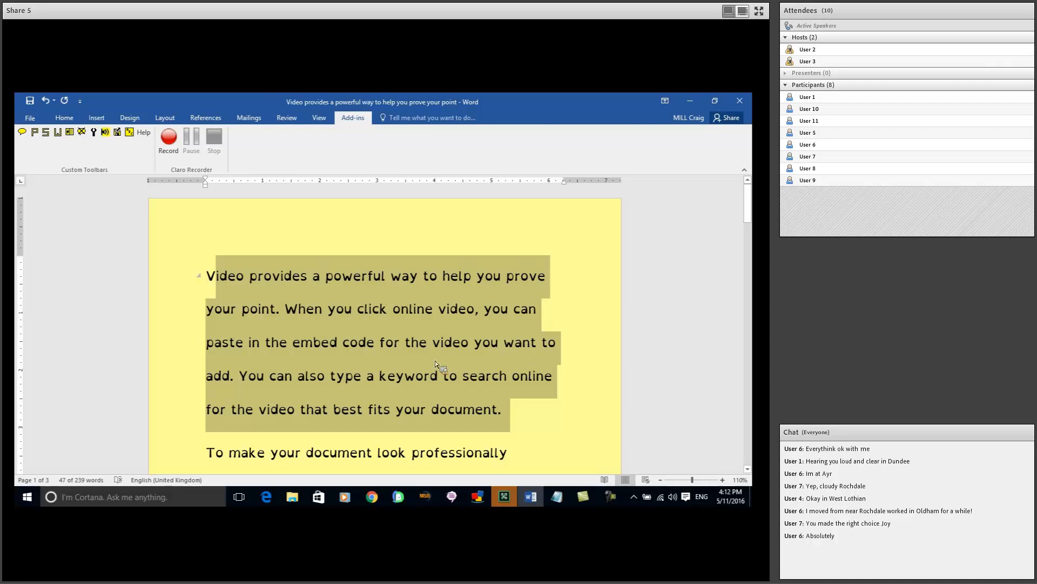
left_click(534, 416)
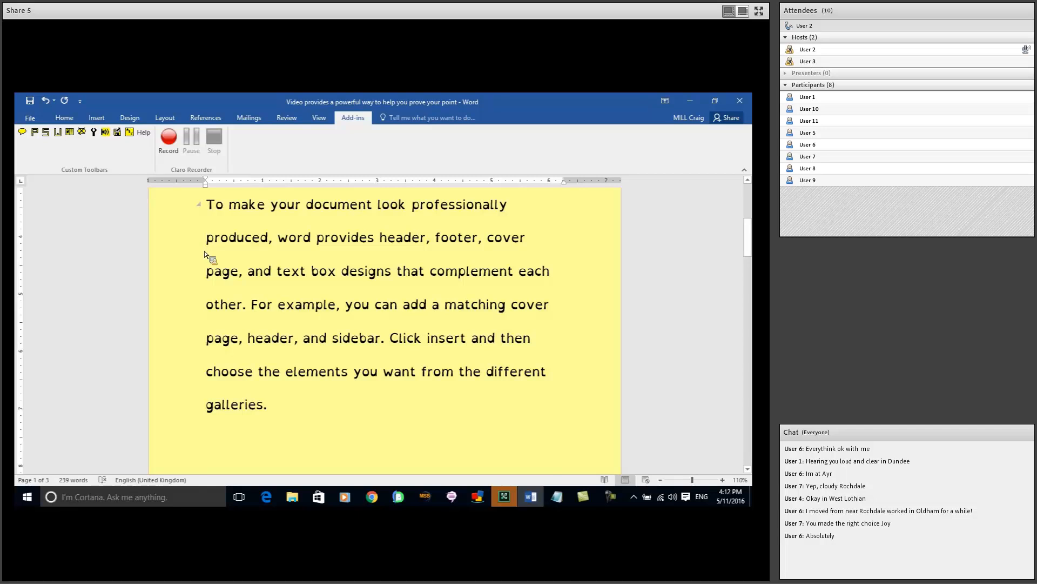
Enable Echo Words and Echo Sentences in the WordTalk options and save the settings
scroll(209, 262, "down", 2)
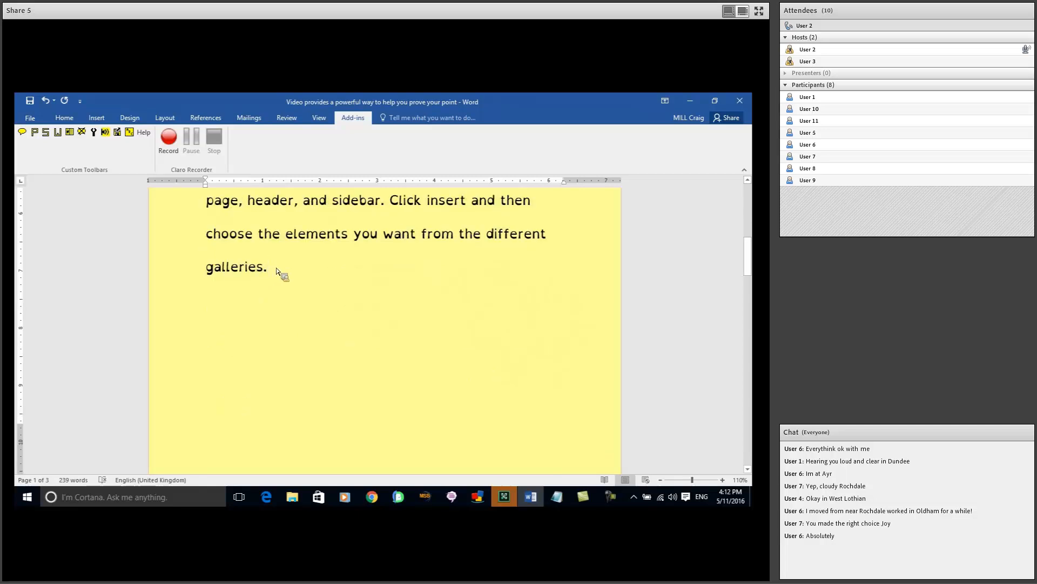
left_click(95, 135)
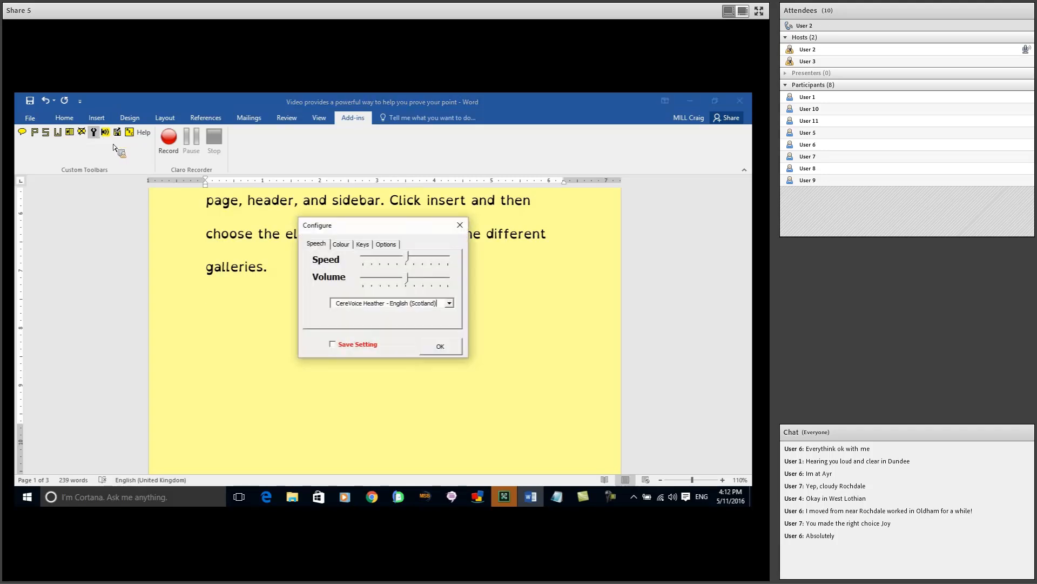
left_click(387, 244)
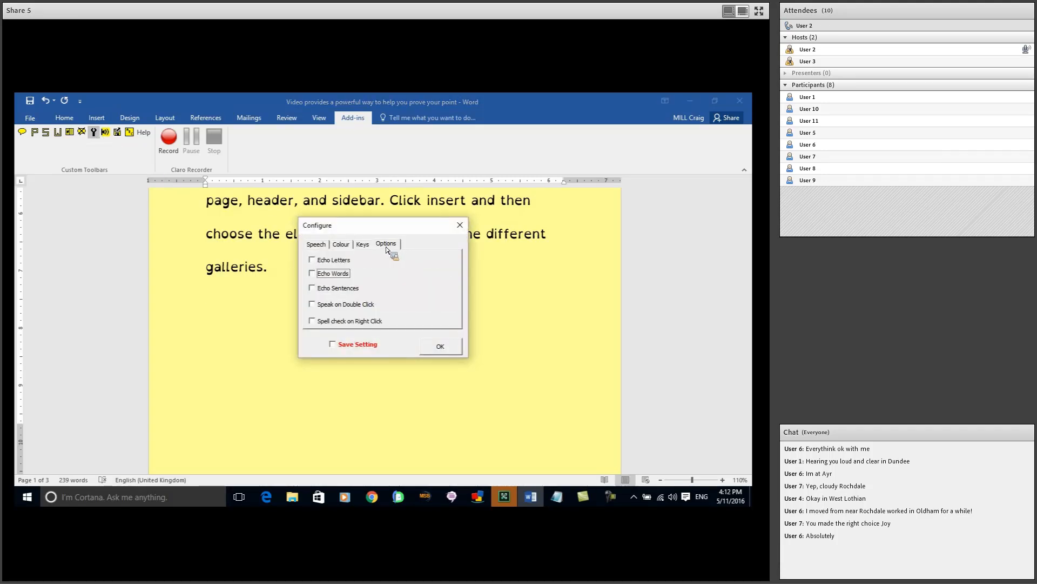
left_click(330, 274)
left_click(313, 288)
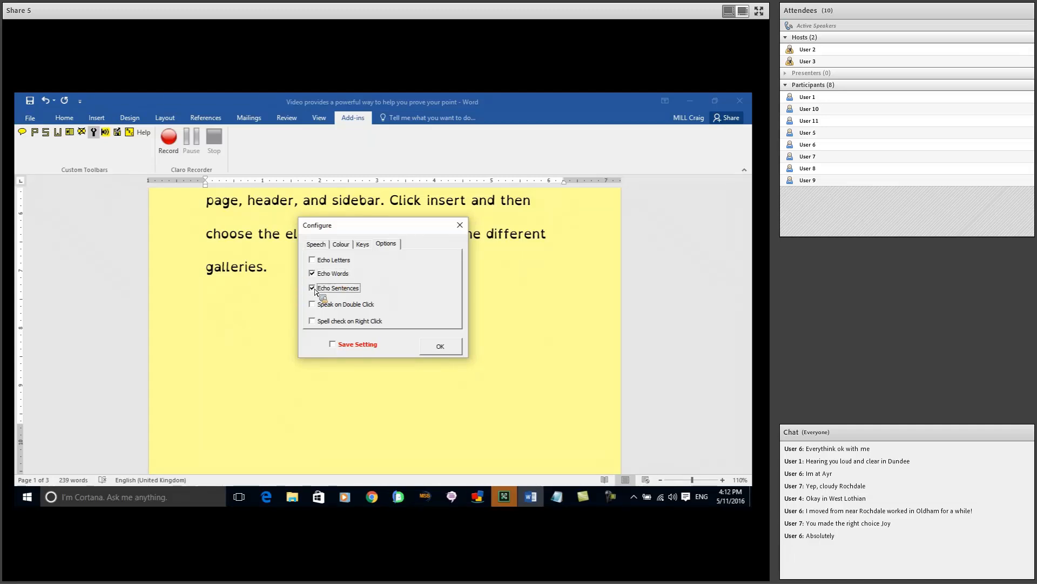
left_click(339, 345)
left_click(449, 348)
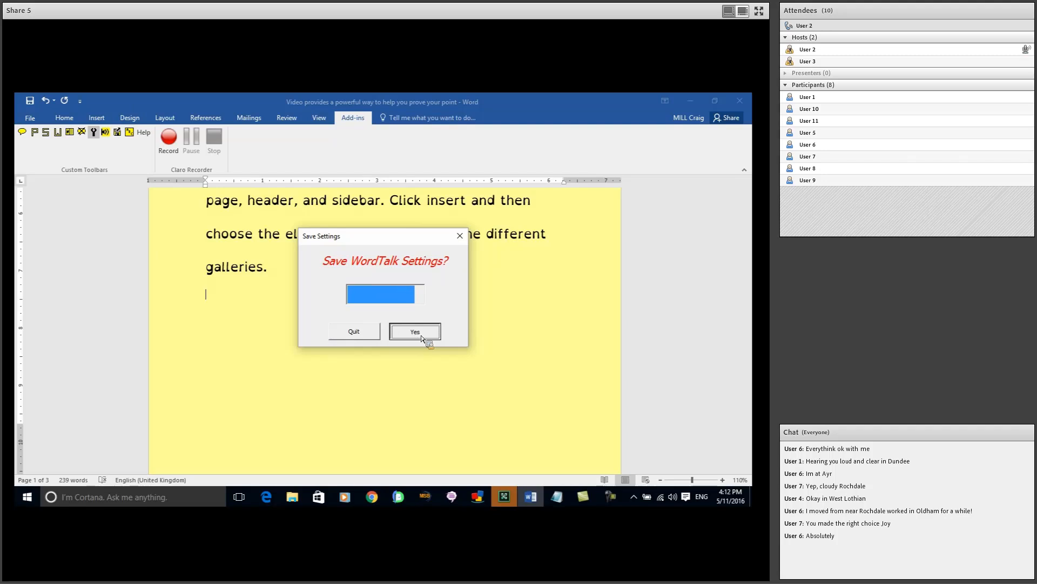
left_click(354, 331)
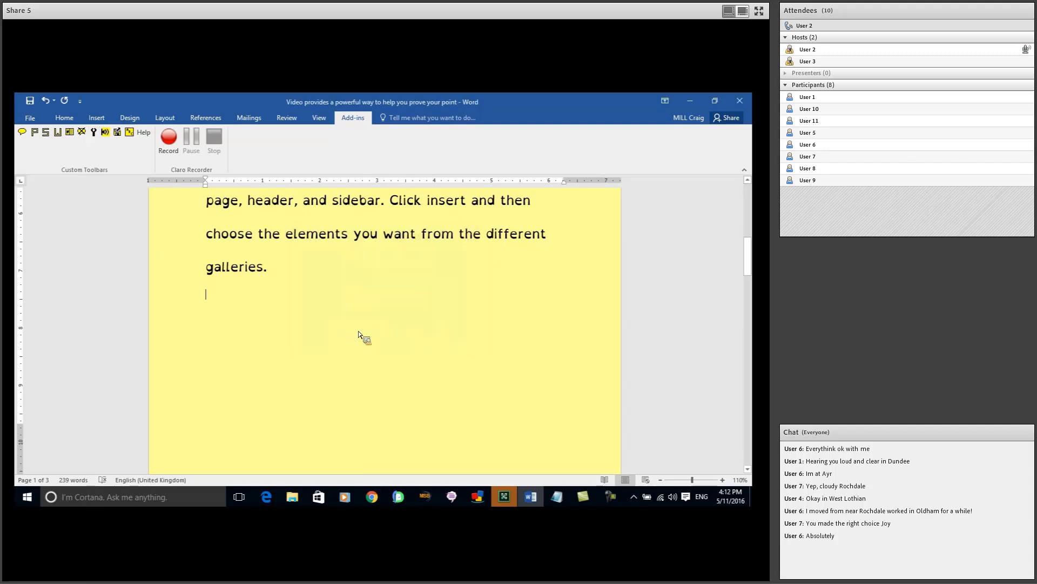
Test the word echo by entering "This" on a new line below the paragraph ending in "galleries."
type("Thisis")
key("BackSpace")
key("BackSpace")
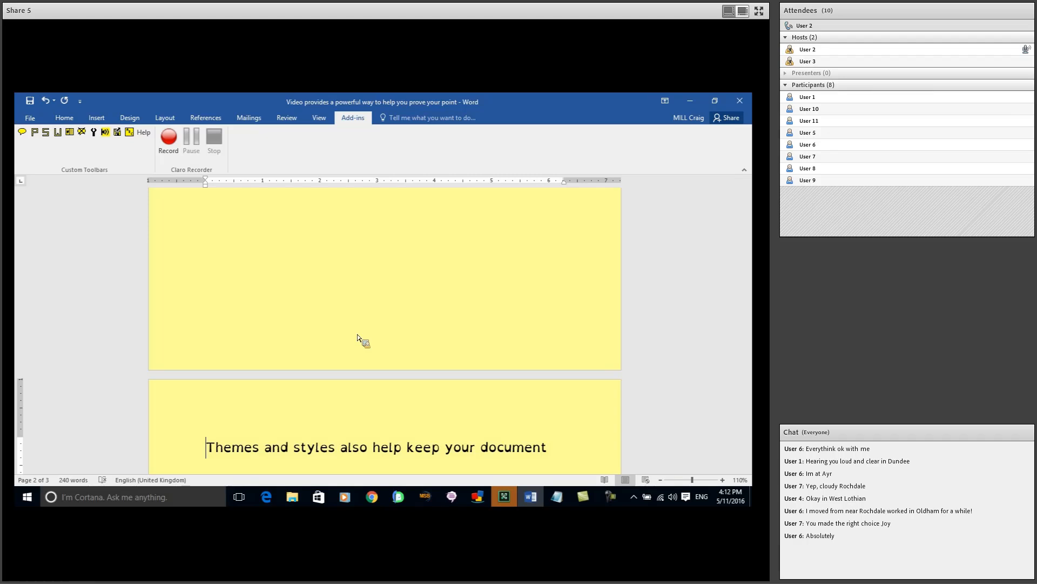
scroll(357, 338, "up", 2)
scroll(376, 313, "up", 1)
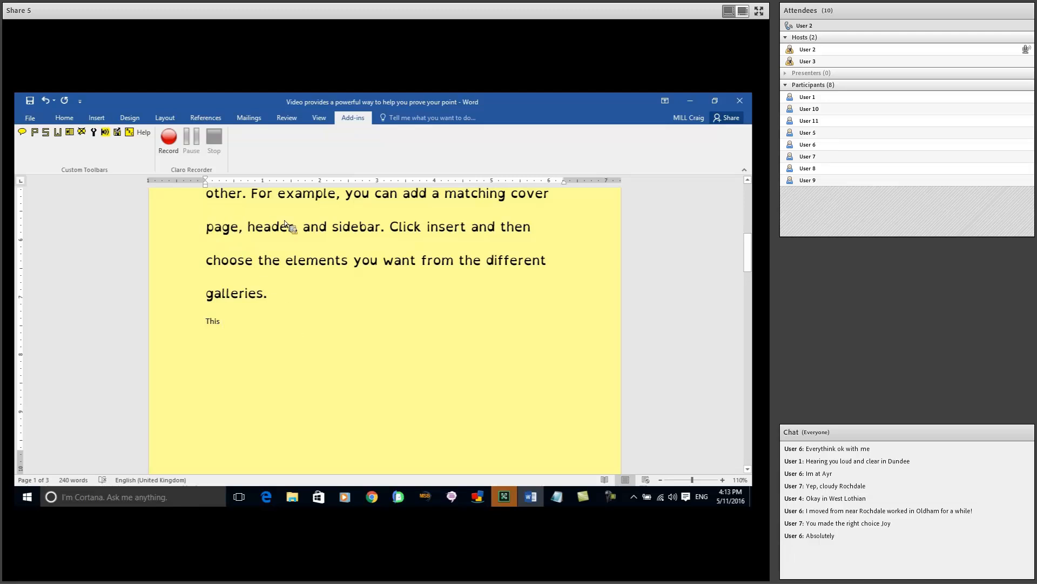
scroll(281, 243, "up", 1)
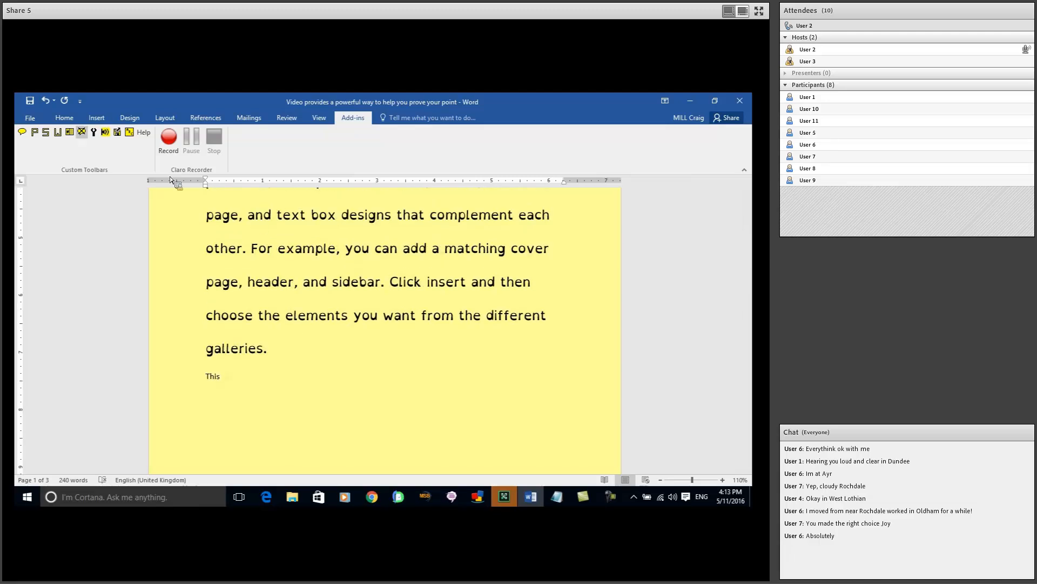
Read the document's first sentence aloud with Word's built-in Speak command, and clear the selection
left_click(72, 120)
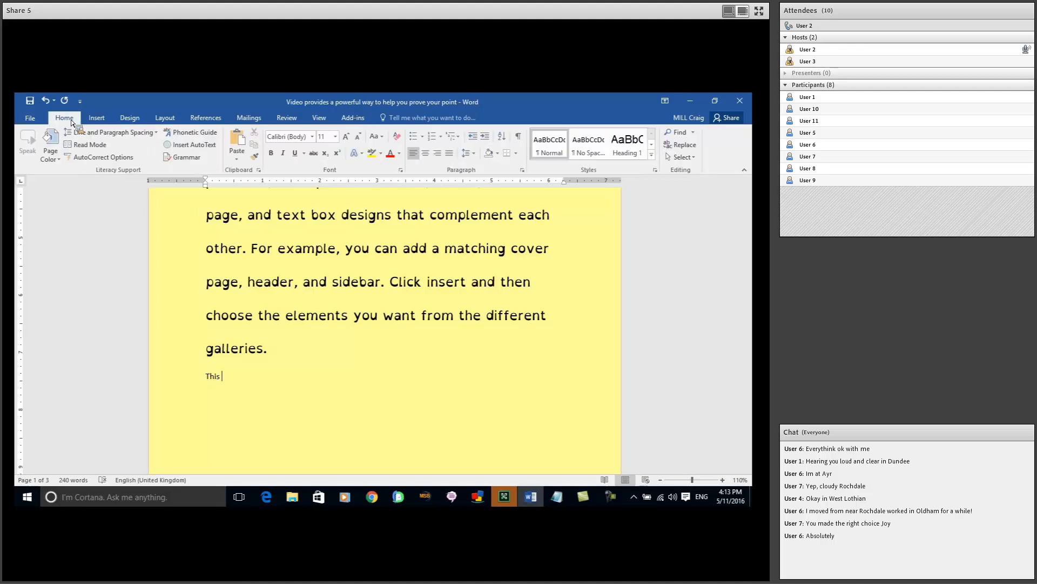
scroll(232, 238, "up", 5)
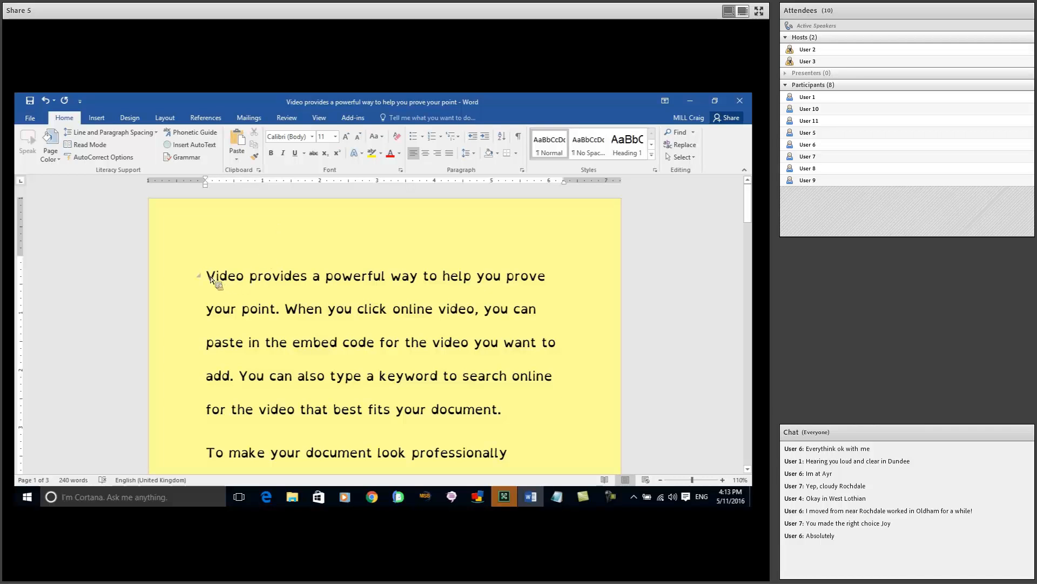
left_click_drag(210, 278, 278, 302)
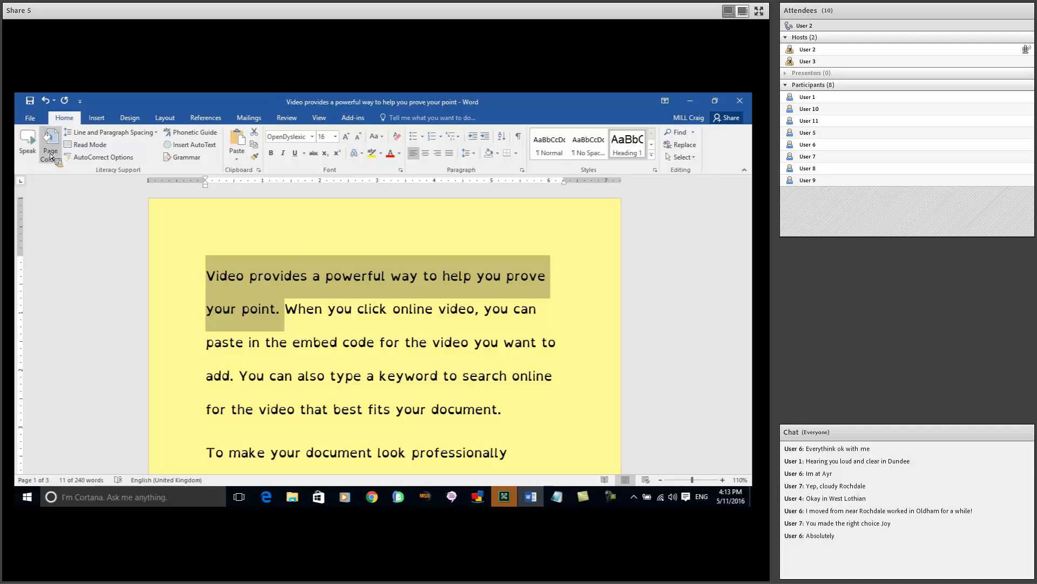
left_click(32, 145)
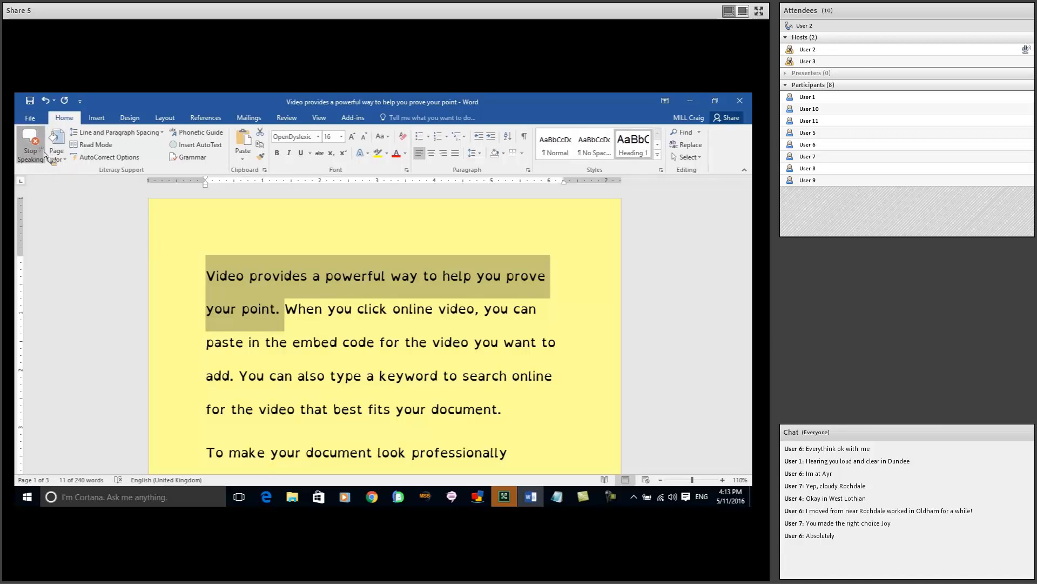
left_click(253, 300)
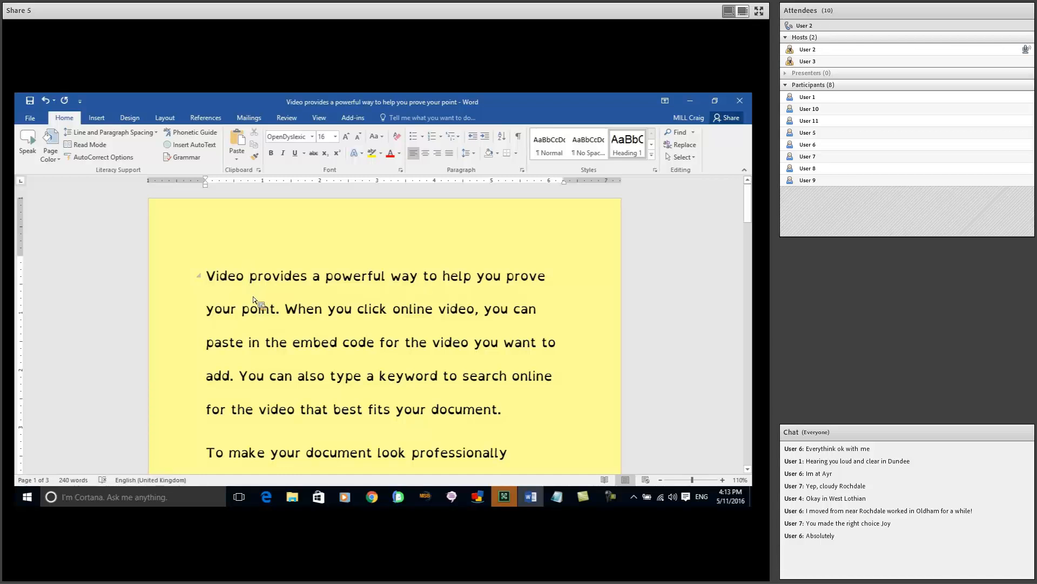
Return to the add-in tools and delete the test word "This" below the paragraph ending in "galleries."
left_click(353, 118)
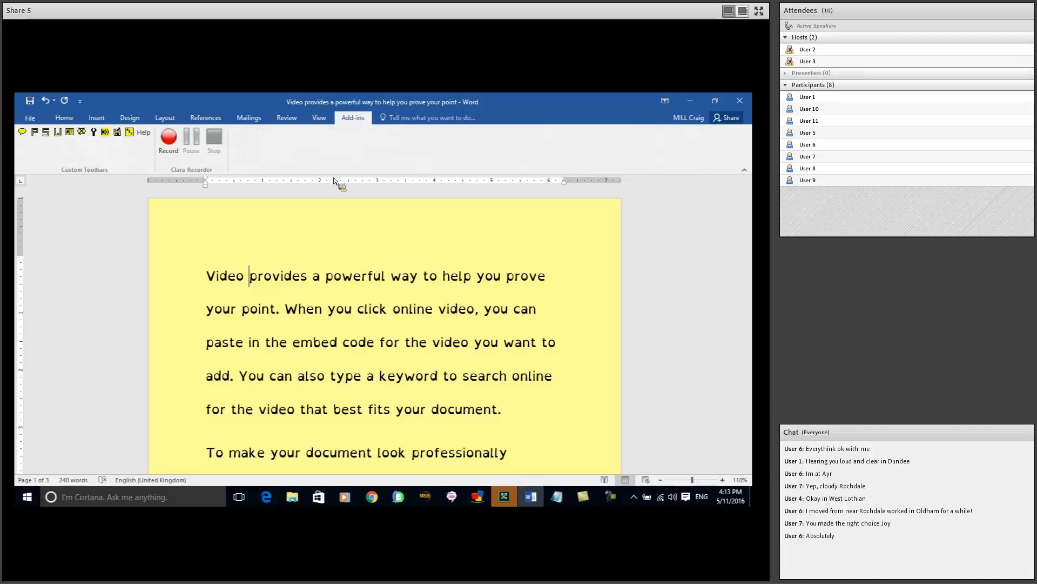
scroll(296, 273, "down", 10)
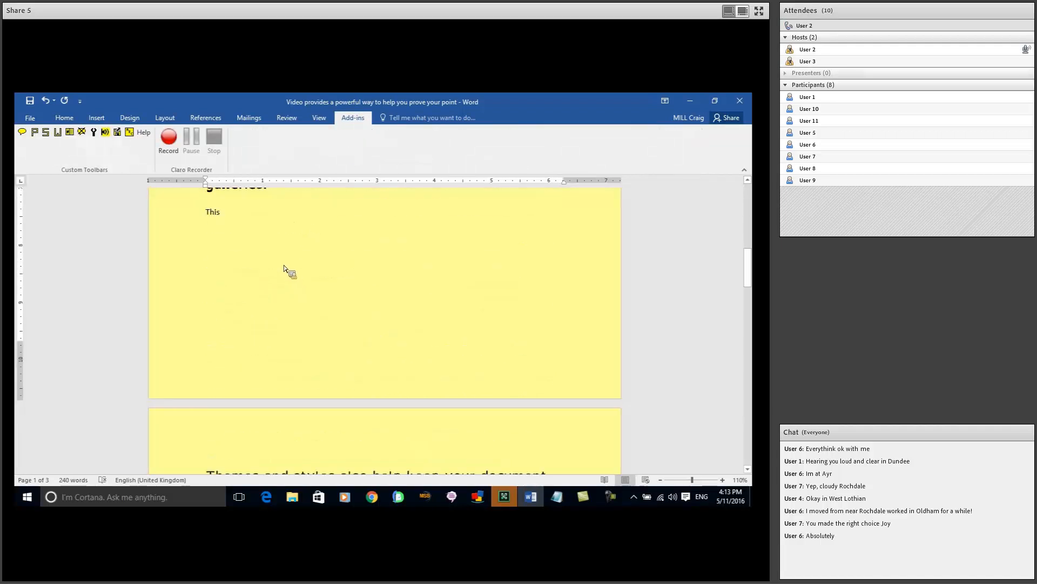
left_click_drag(234, 217, 205, 225)
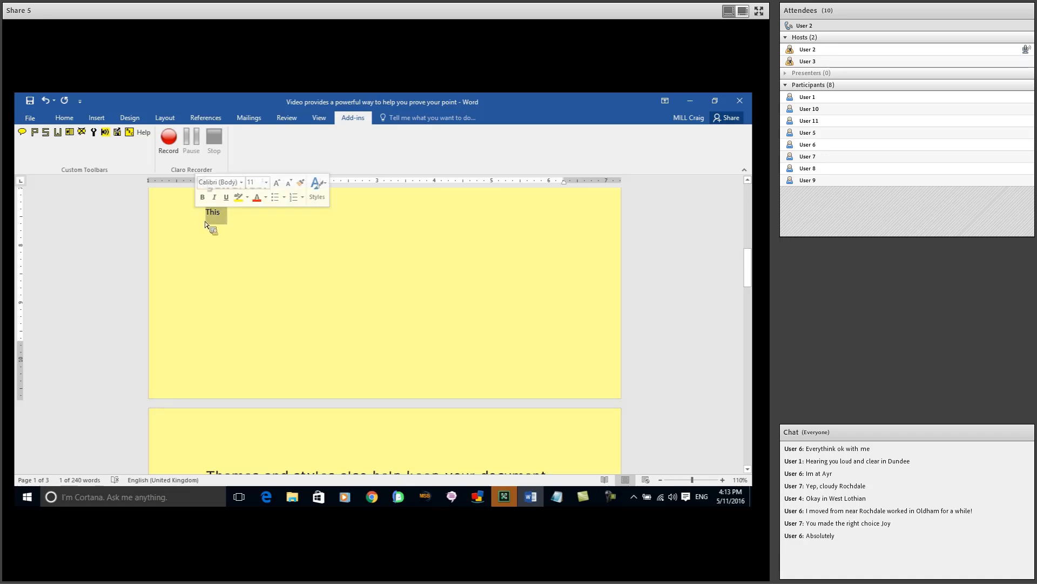
key("Delete")
Add a new line after the paragraph ending in "click the plus sign." and start a Claro Recorder audio recording there
scroll(220, 237, "down", 4)
scroll(223, 239, "down", 10)
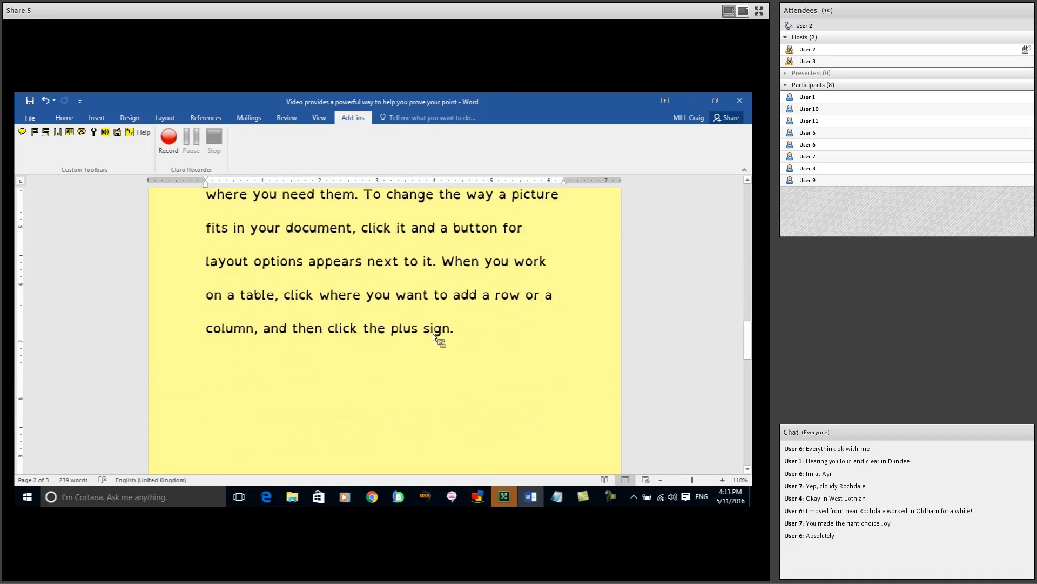
left_click(455, 335)
key("Return")
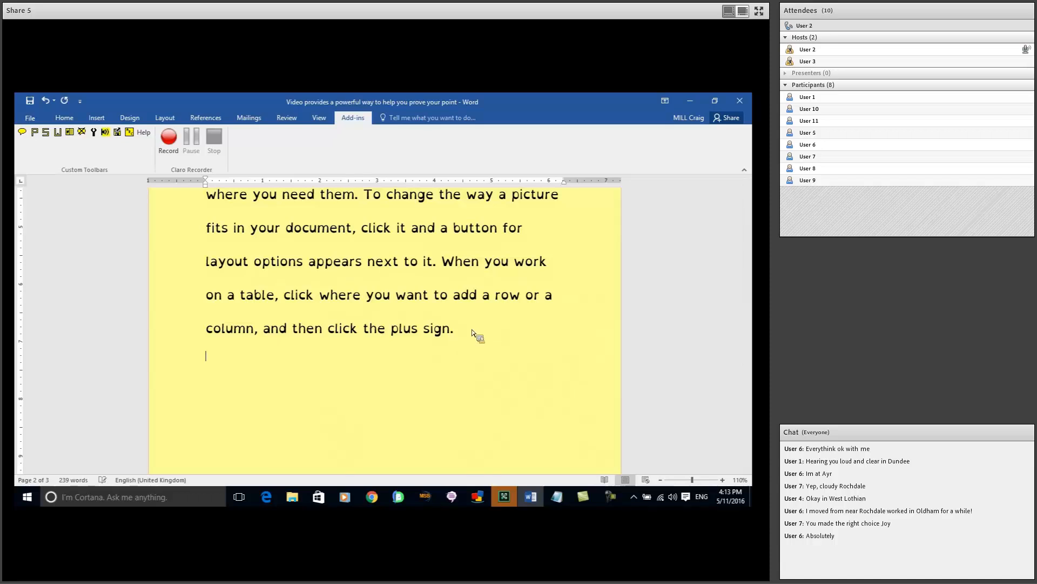
left_click(167, 140)
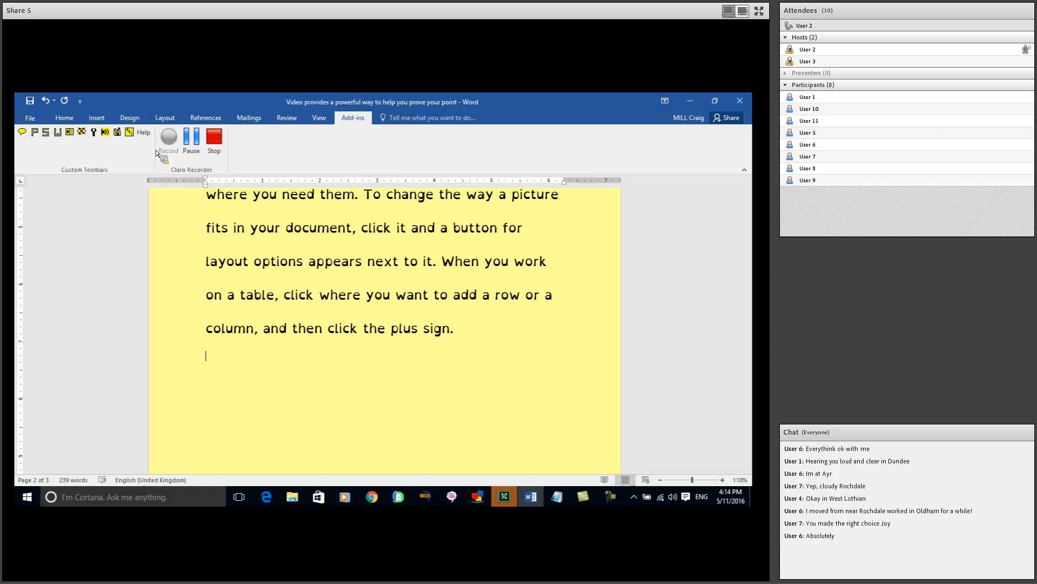
Stop the Claro Recorder recording, play back the embedded Recording1.wav, and close the music player
left_click(215, 141)
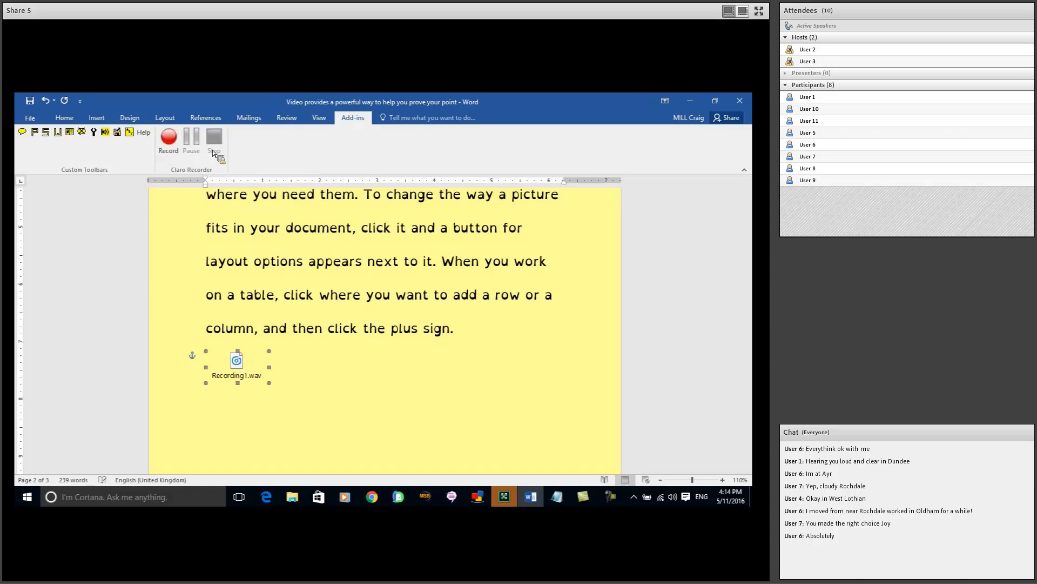
double_click(242, 365)
left_click(405, 295)
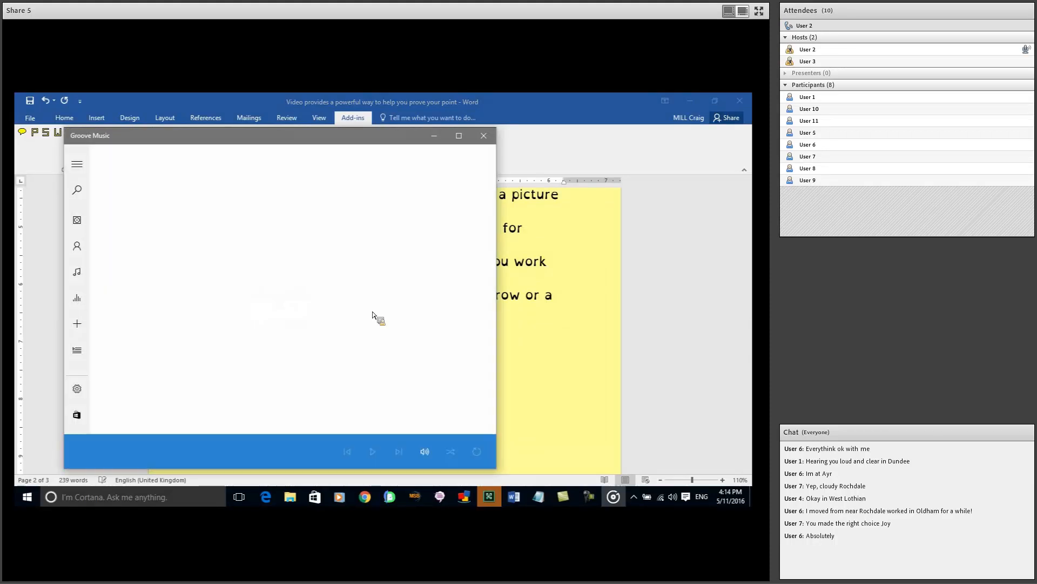
left_click(484, 136)
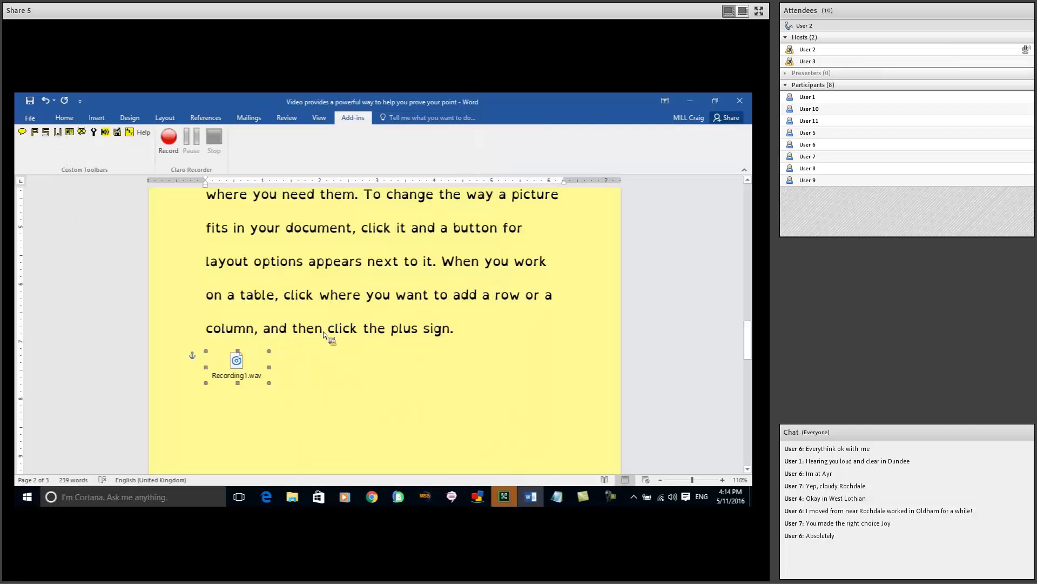
Delete the embedded Recording1.wav below the paragraph ending in "click the plus sign."
key("Left")
key("BackSpace")
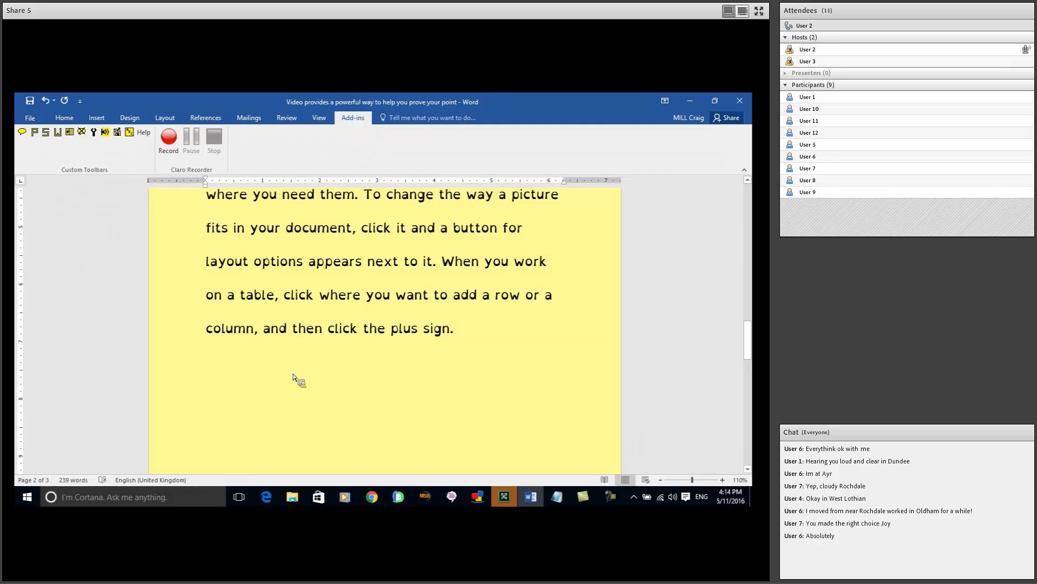
Apply the paler yellow recent page colour to the document and run a grammar check with the Literacy Support tools
left_click(64, 118)
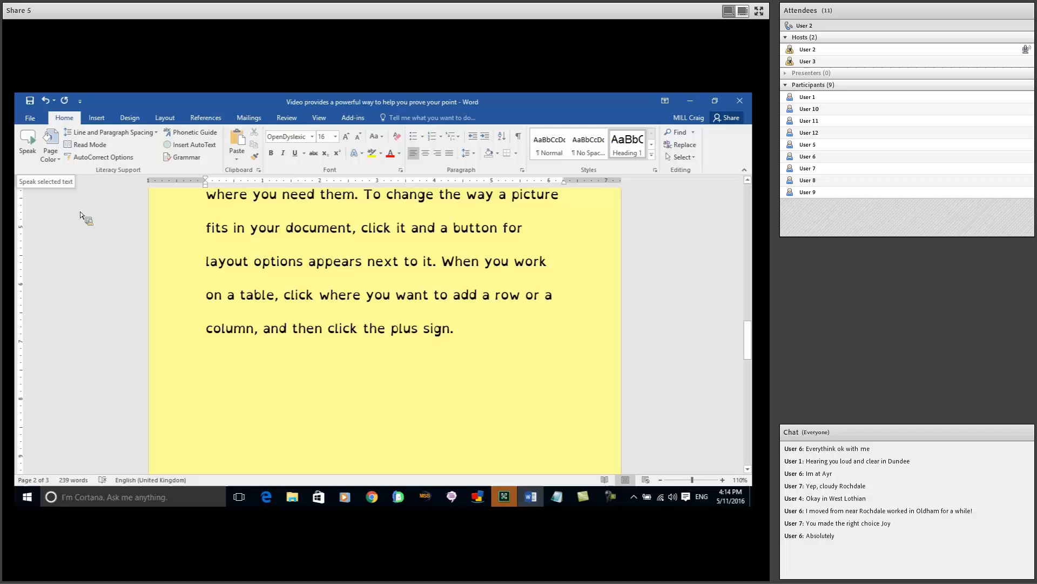
scroll(197, 231, "up", 3)
scroll(197, 232, "up", 5)
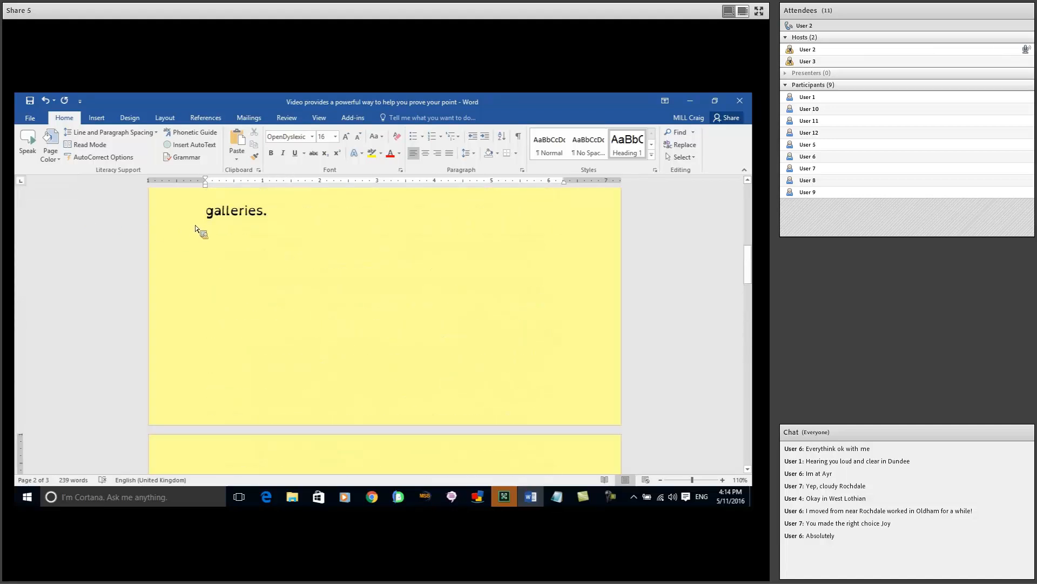
scroll(203, 224, "up", 6)
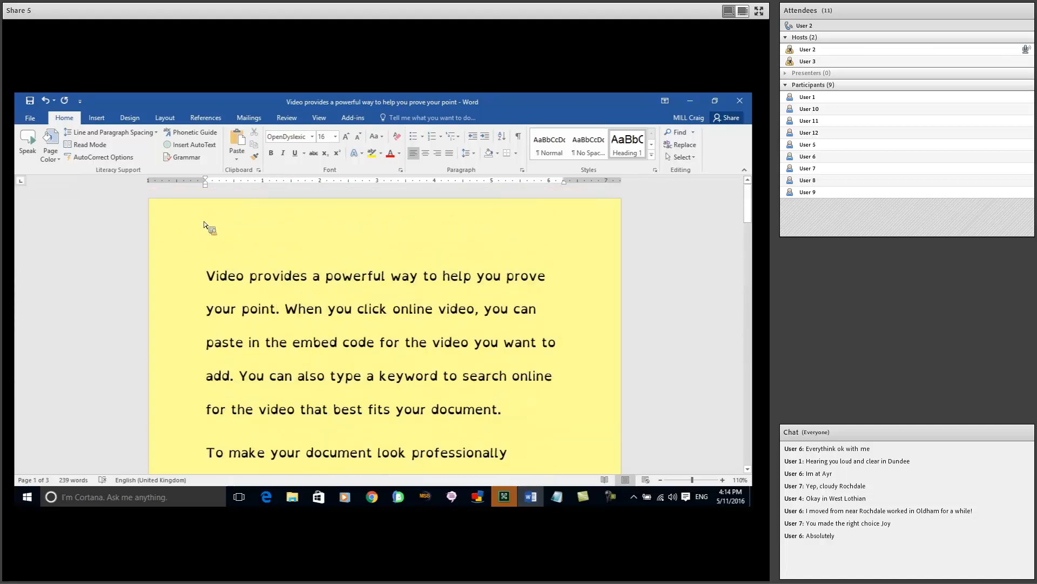
left_click(52, 147)
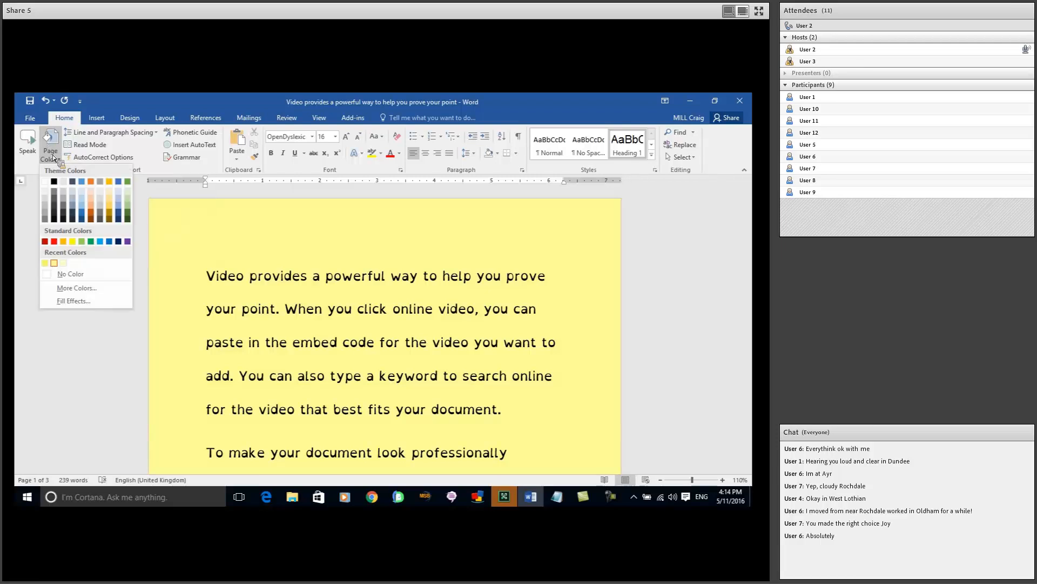
left_click(64, 264)
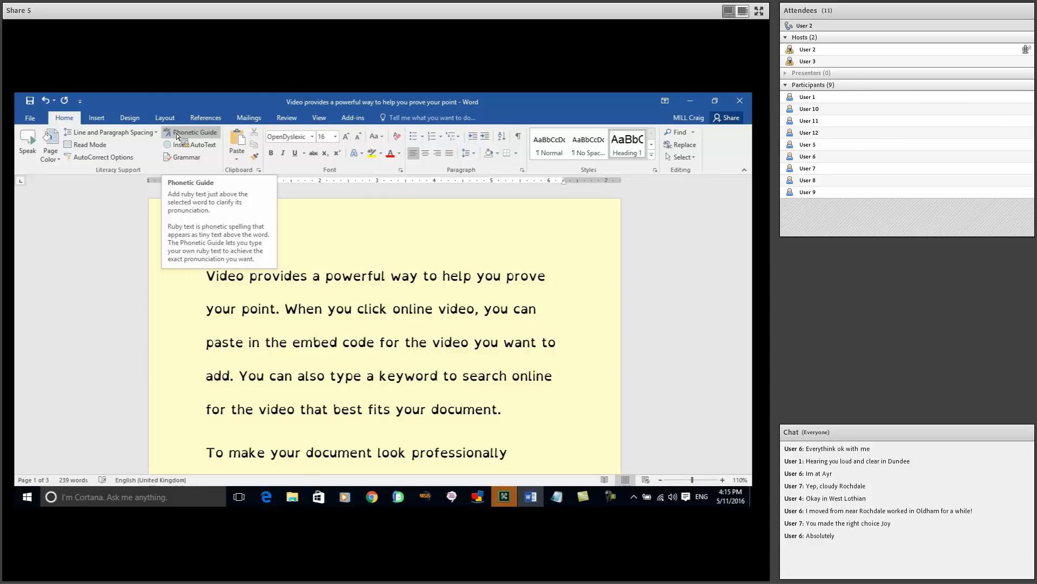
left_click(186, 158)
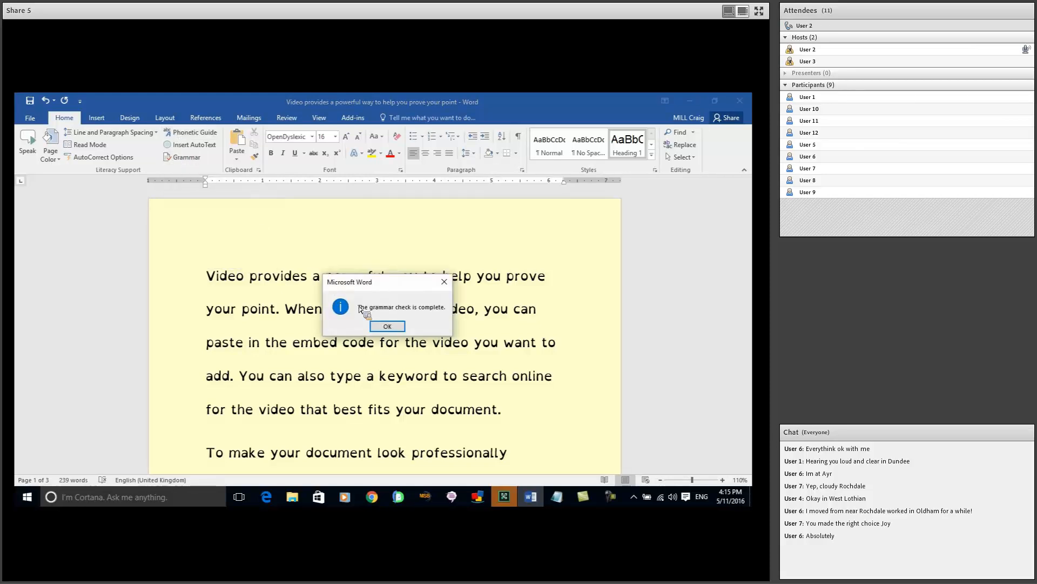
left_click(387, 326)
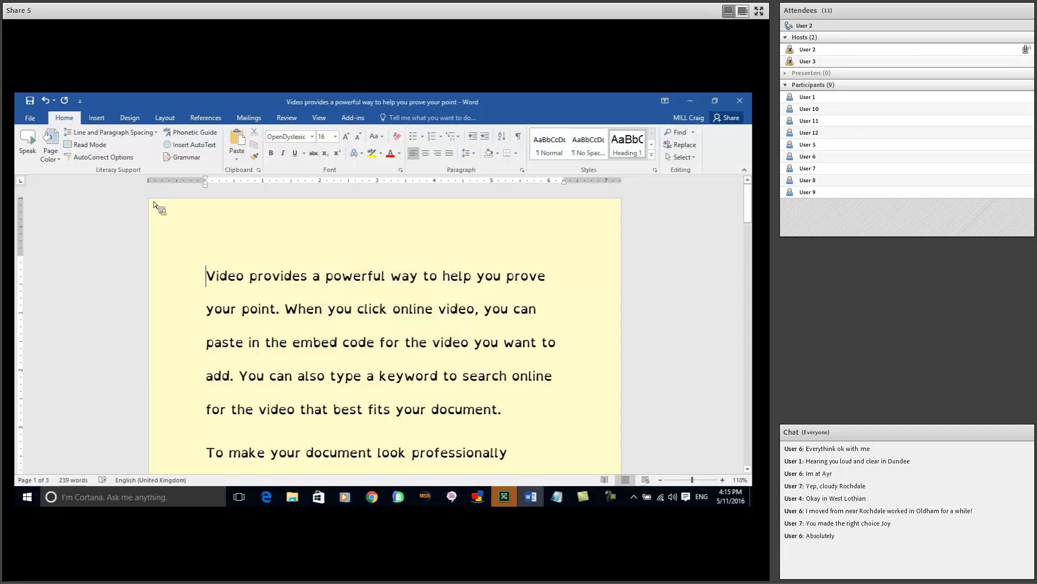
Open the ribbon customization options in Word Options and add a new custom group to Insert
left_click(33, 119)
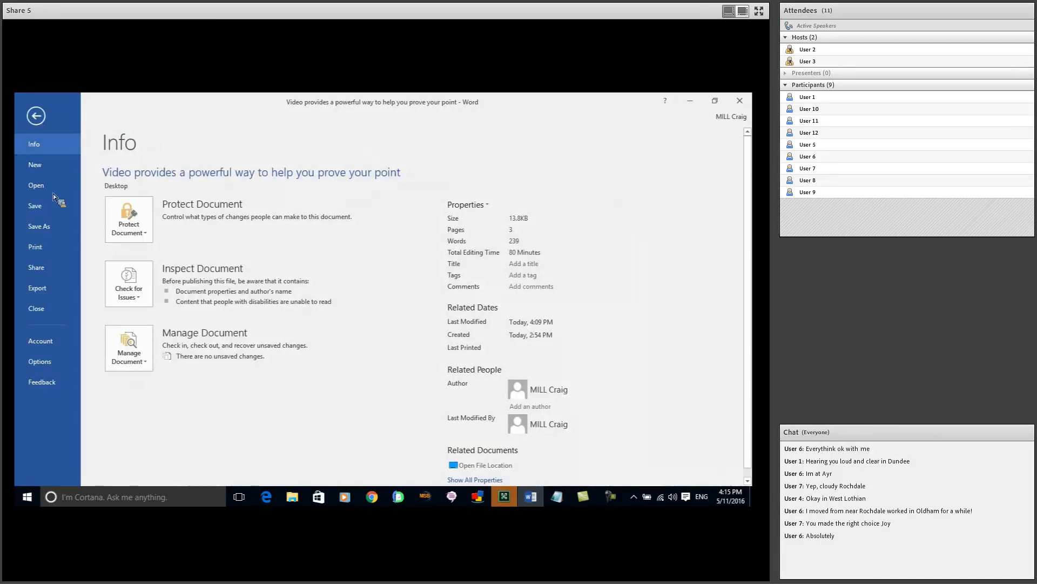
left_click(43, 362)
left_click_drag(183, 123, 290, 122)
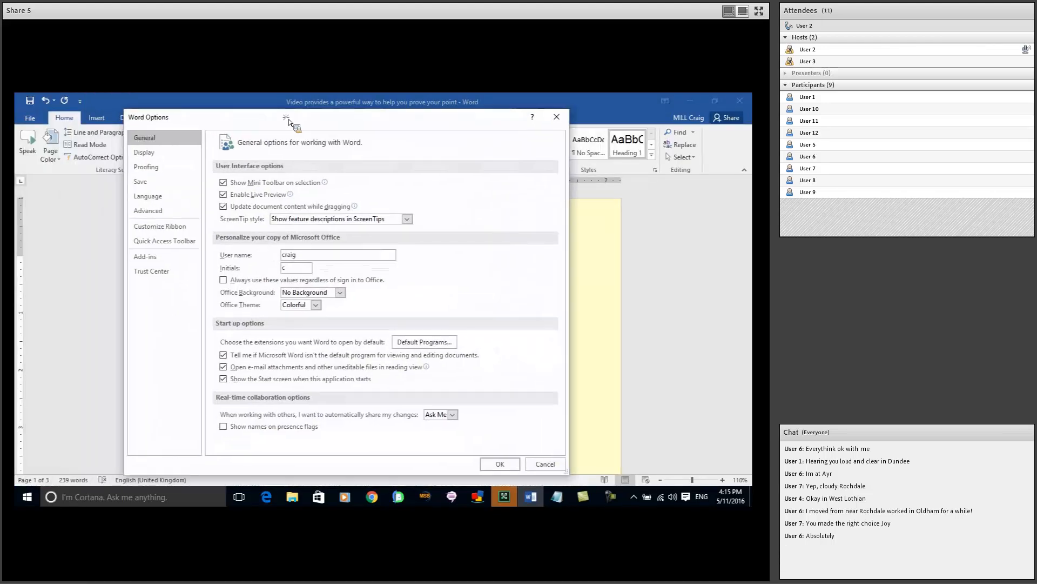
left_click(160, 226)
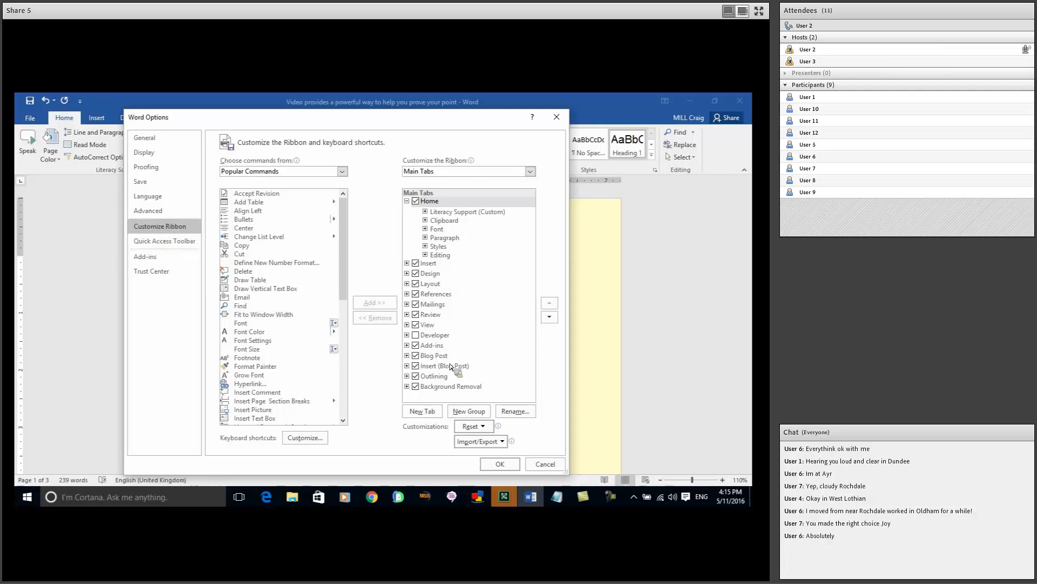
left_click(432, 413)
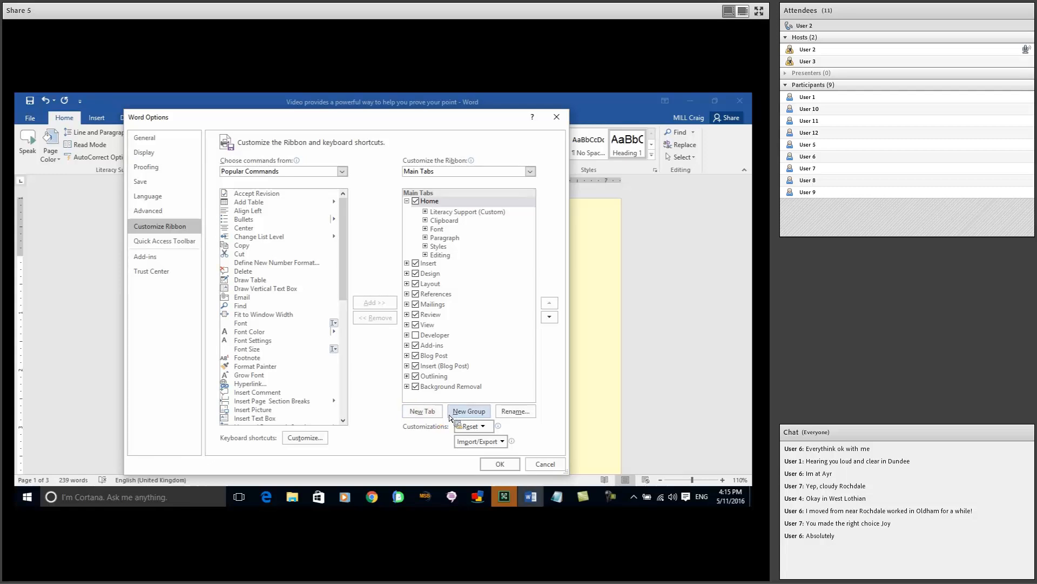
left_click(429, 264)
left_click(481, 413)
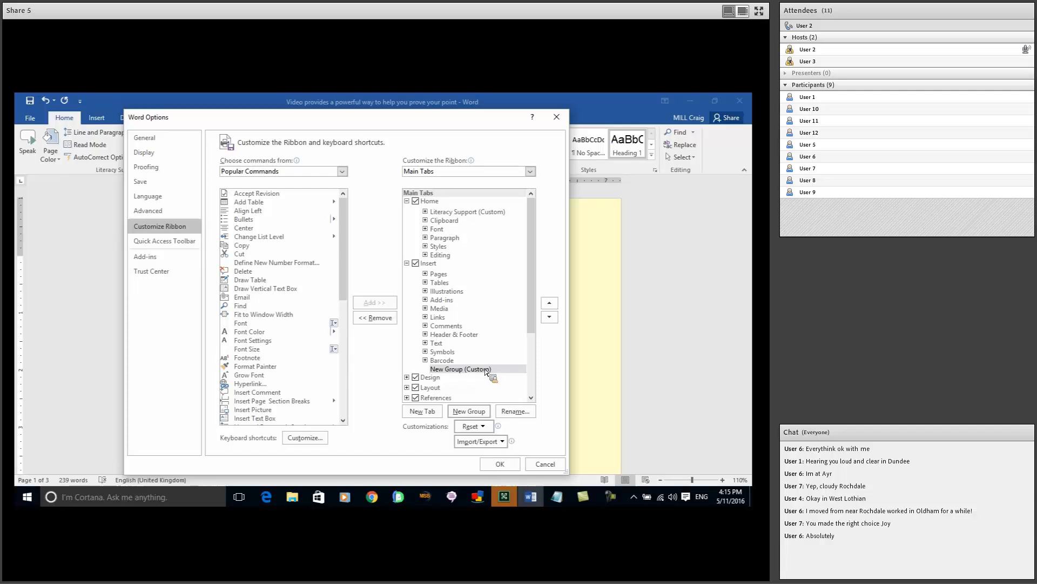
Expand the custom Literacy Support group to show its commands, and list All Commands as the available commands
left_click_drag(462, 369, 452, 216)
left_click(426, 211)
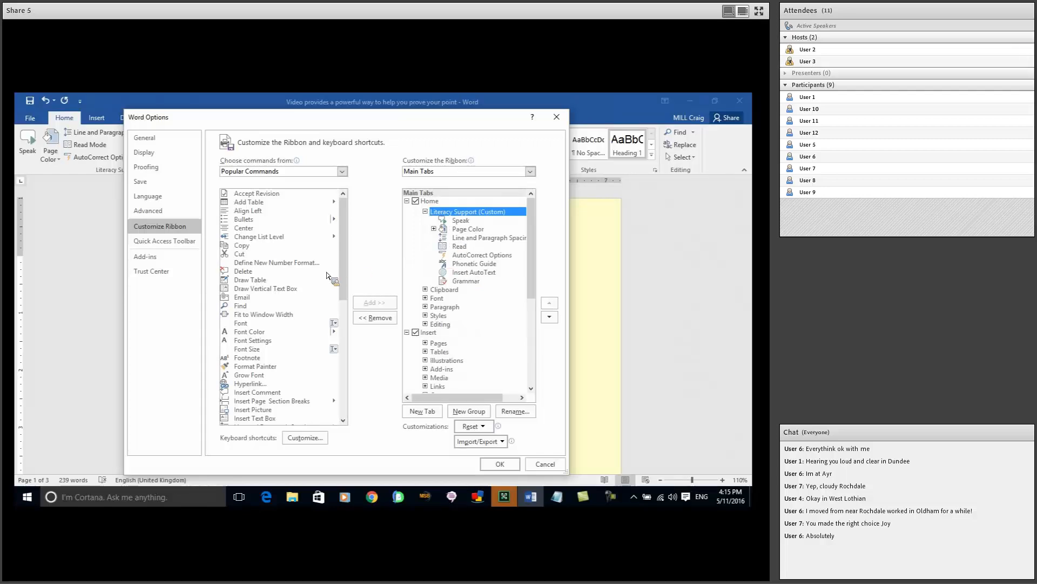
left_click(342, 172)
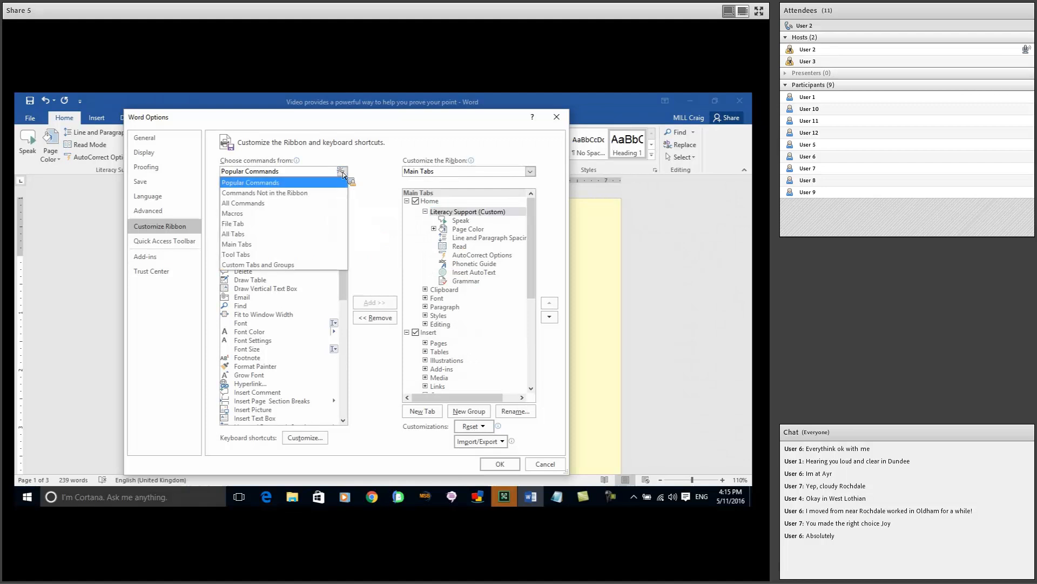
left_click(301, 201)
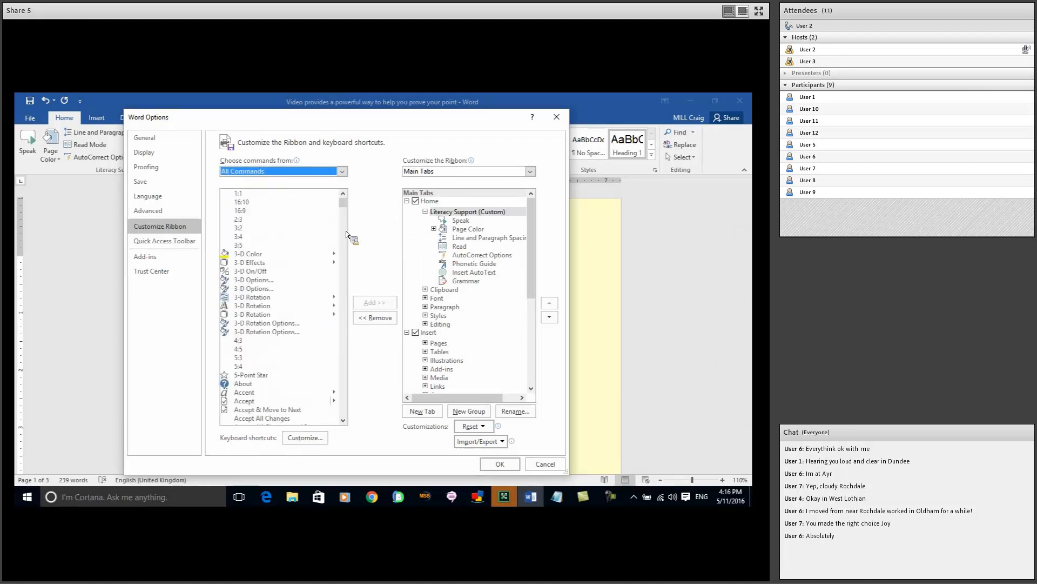
Find and select the Speak command in the list of all available commands
left_click(266, 282)
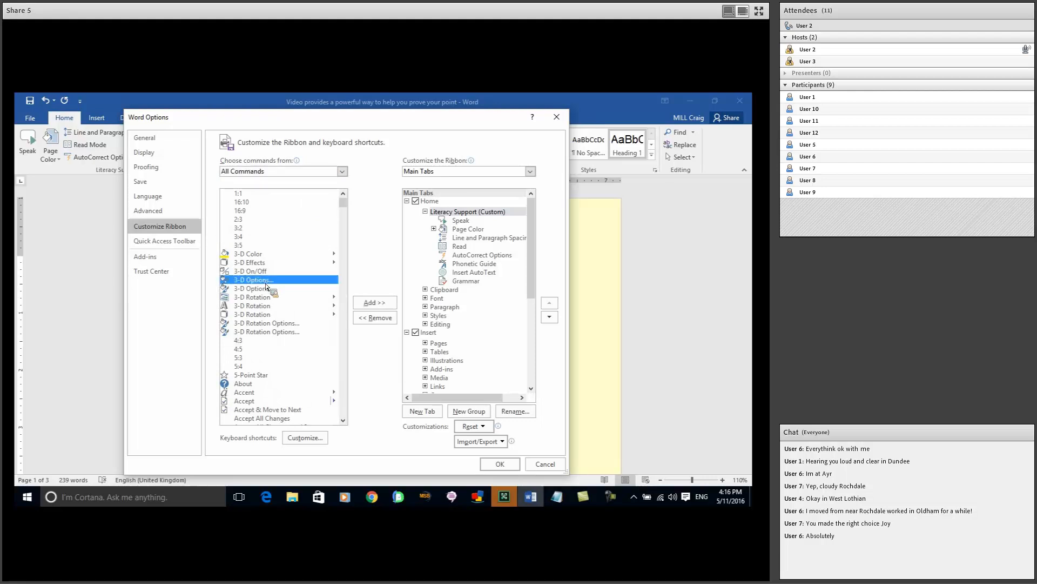
key("s")
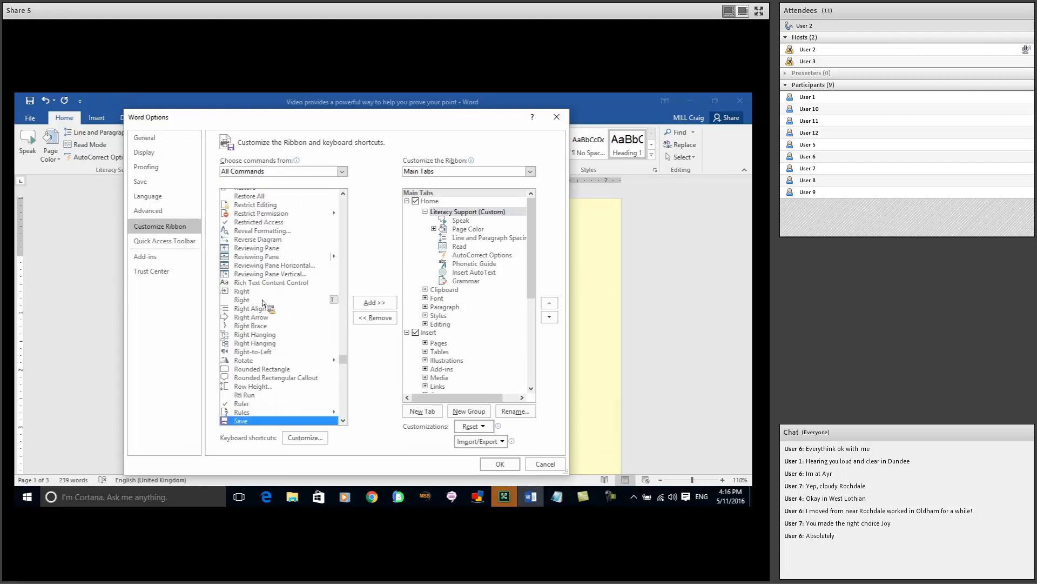
key("Down")
key("Down")
key("Down")
key("Down")
key("Down")
key("Down")
key("Down")
key("Down")
scroll(270, 309, "down", 10)
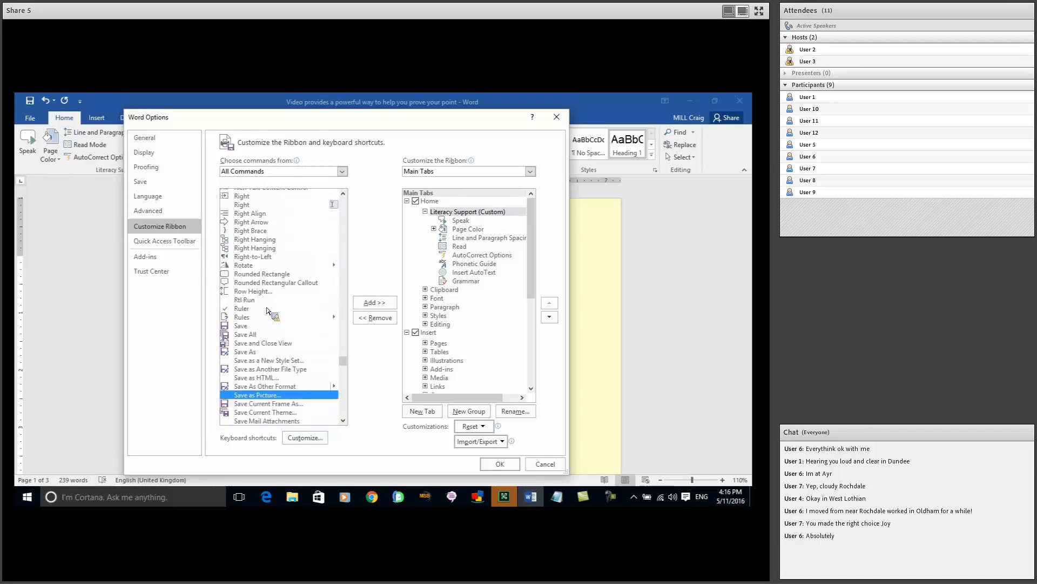
scroll(276, 310, "down", 7)
scroll(274, 309, "down", 13)
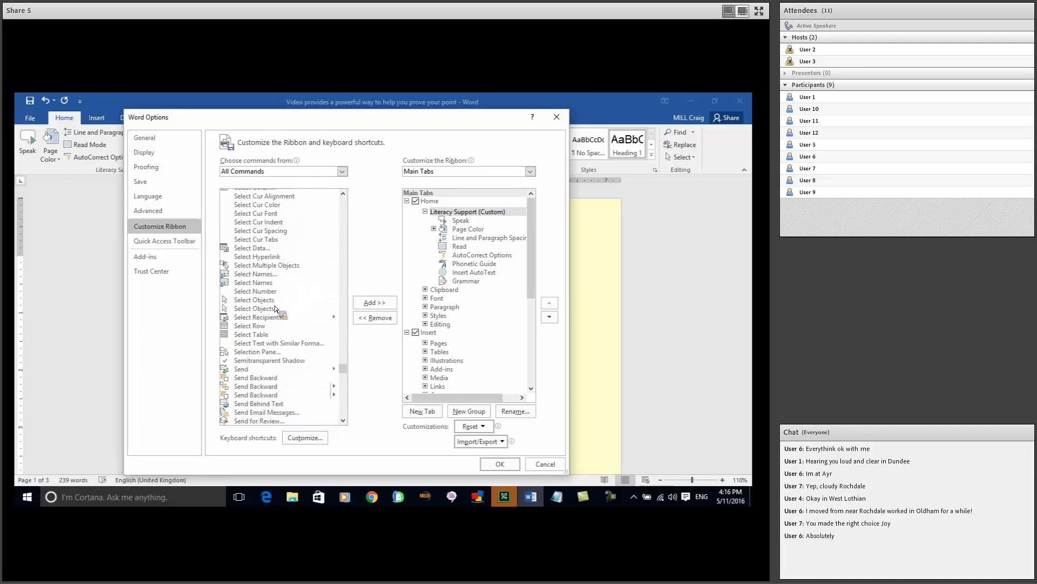
scroll(275, 309, "down", 15)
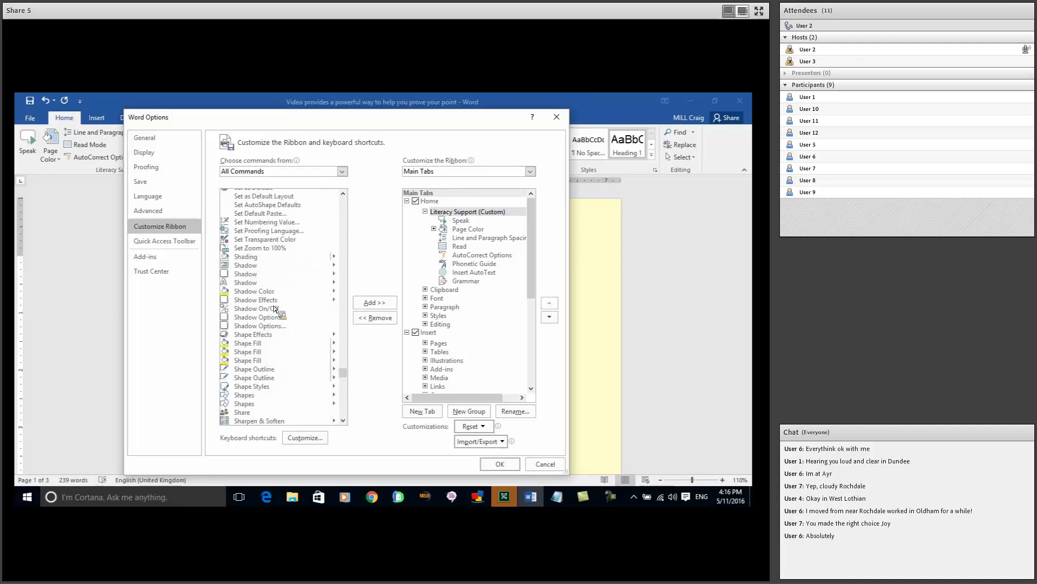
scroll(275, 309, "down", 13)
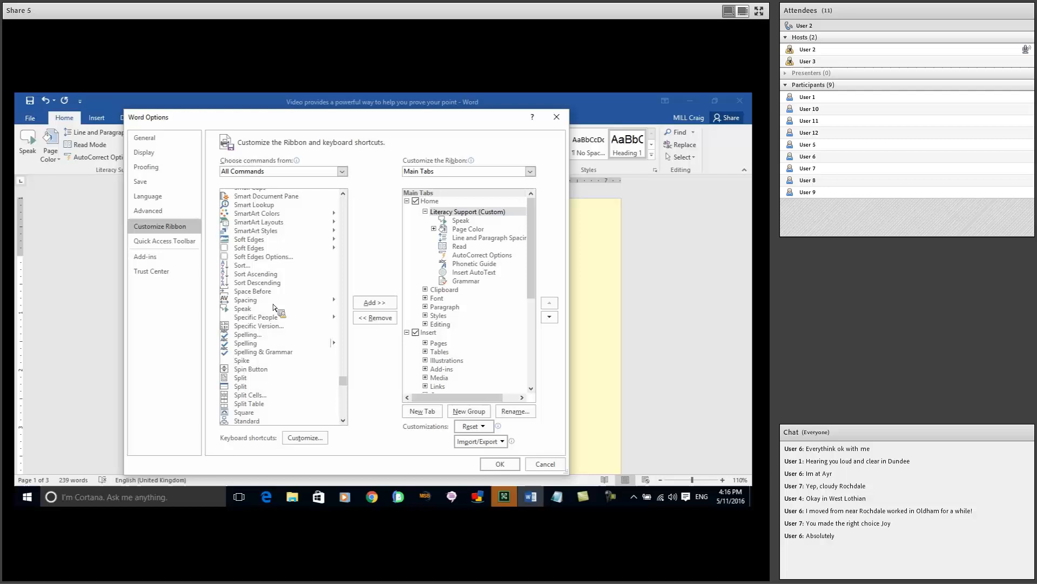
scroll(274, 309, "down", 2)
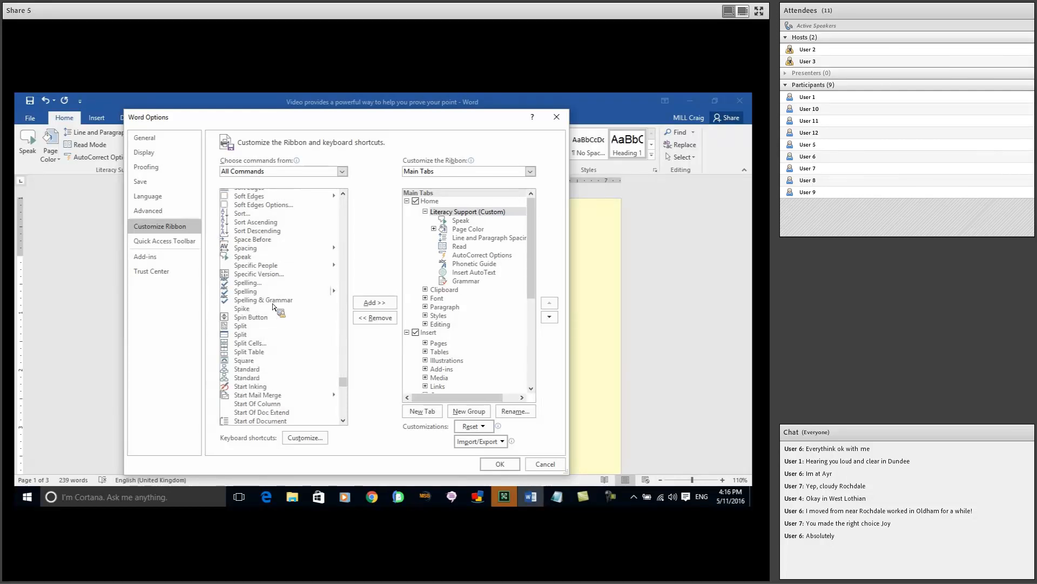
scroll(273, 306, "up", 2)
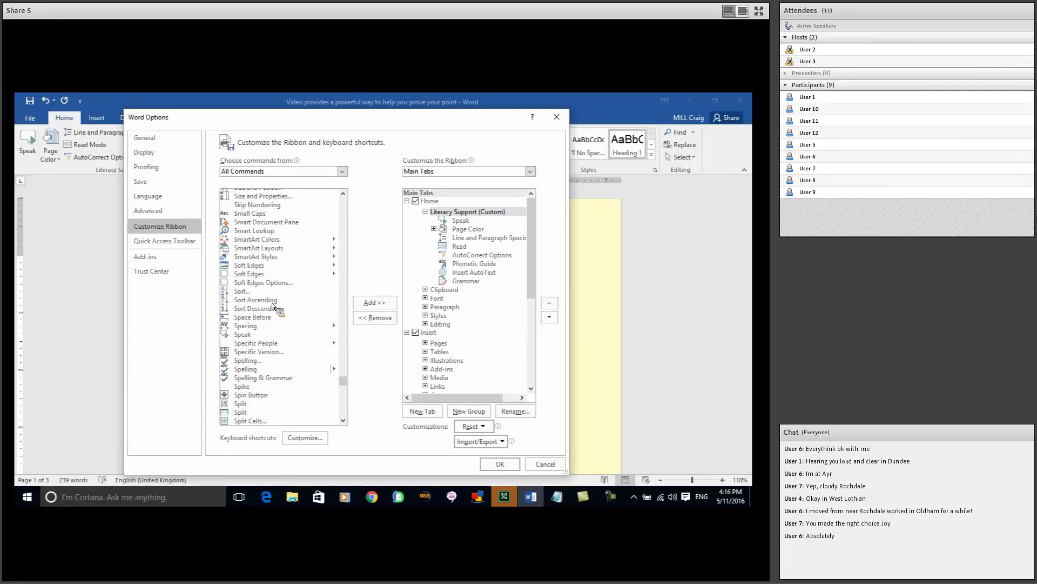
left_click(275, 308)
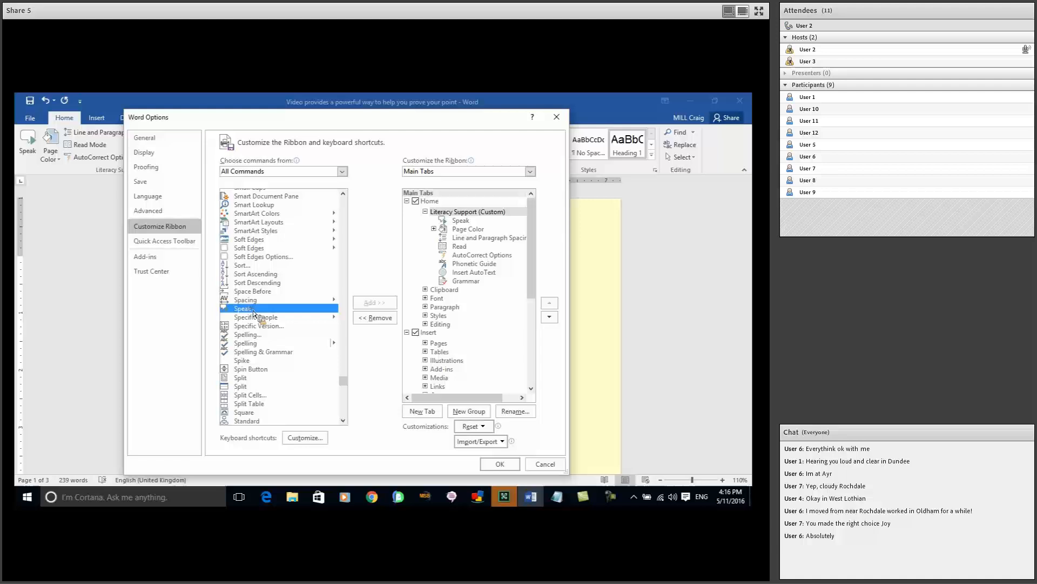
Add the Specific People command to the Literacy Support group as an example, and remove it again
left_click_drag(409, 265, 257, 320)
left_click(376, 306)
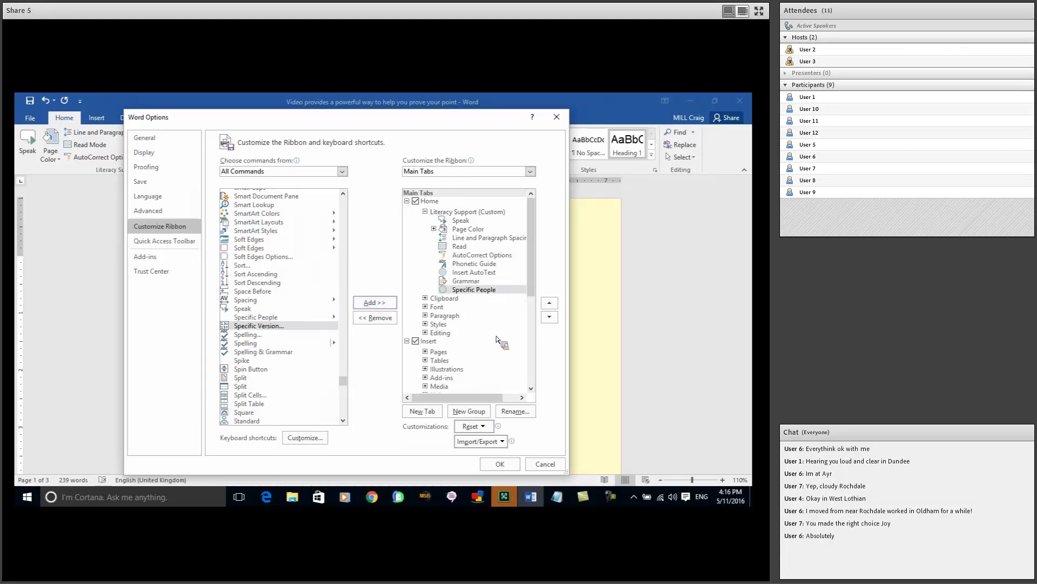
left_click_drag(418, 317, 387, 320)
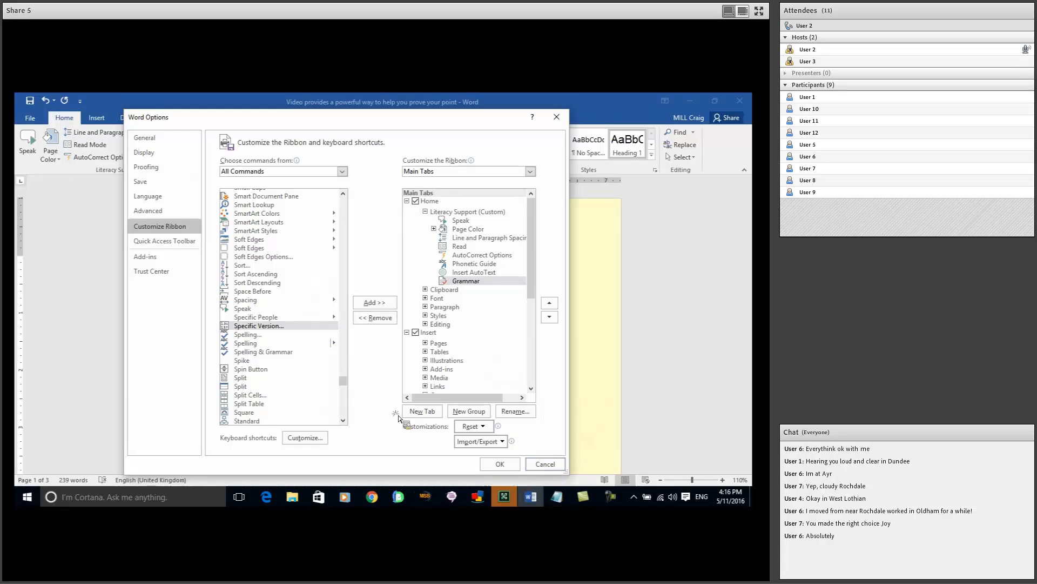
Expand the Pages group under Insert to inspect its commands, and close Word Options without saving the changes
left_click(435, 344)
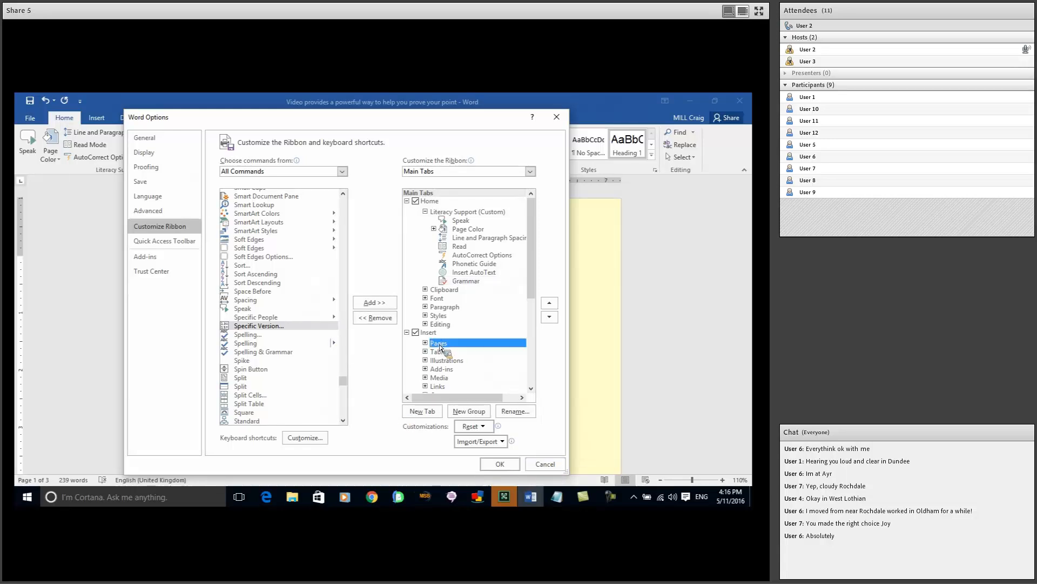
left_click(425, 342)
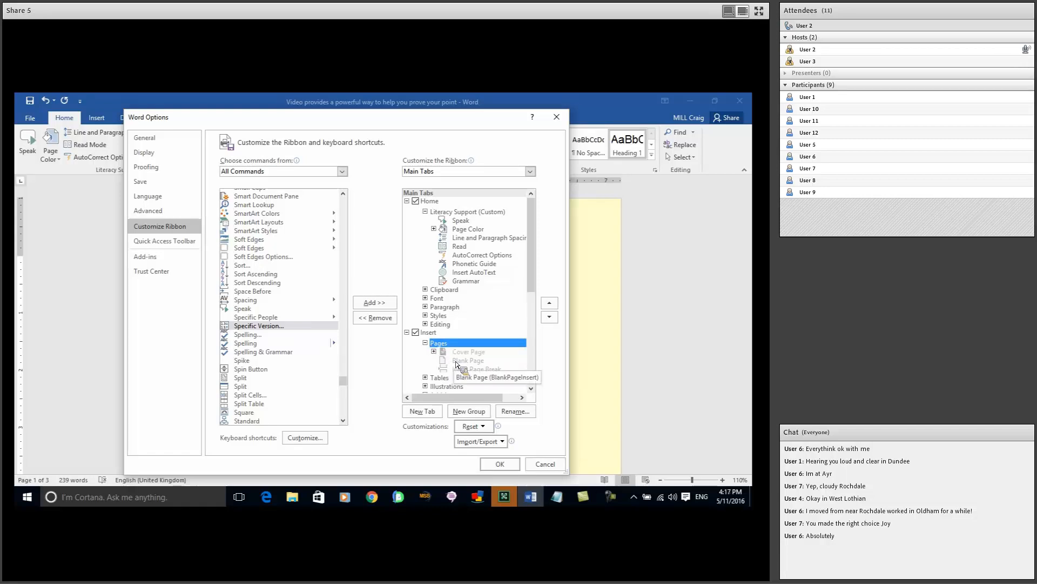
left_click_drag(446, 356, 444, 316)
left_click_drag(456, 352, 368, 334)
left_click(540, 465)
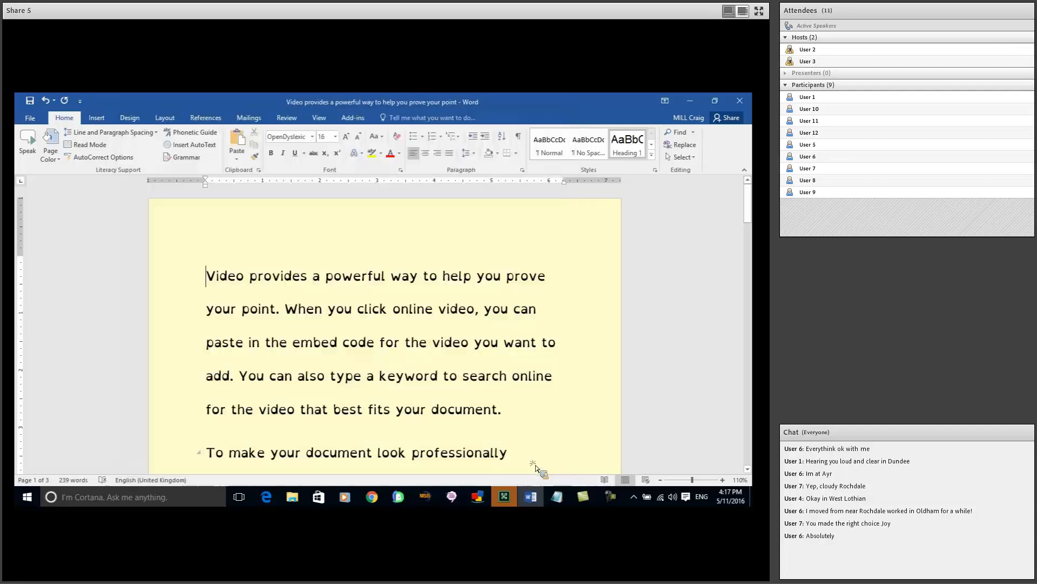
Open the ribbon customization settings in Word Options and list All Commands as the available commands
left_click(31, 119)
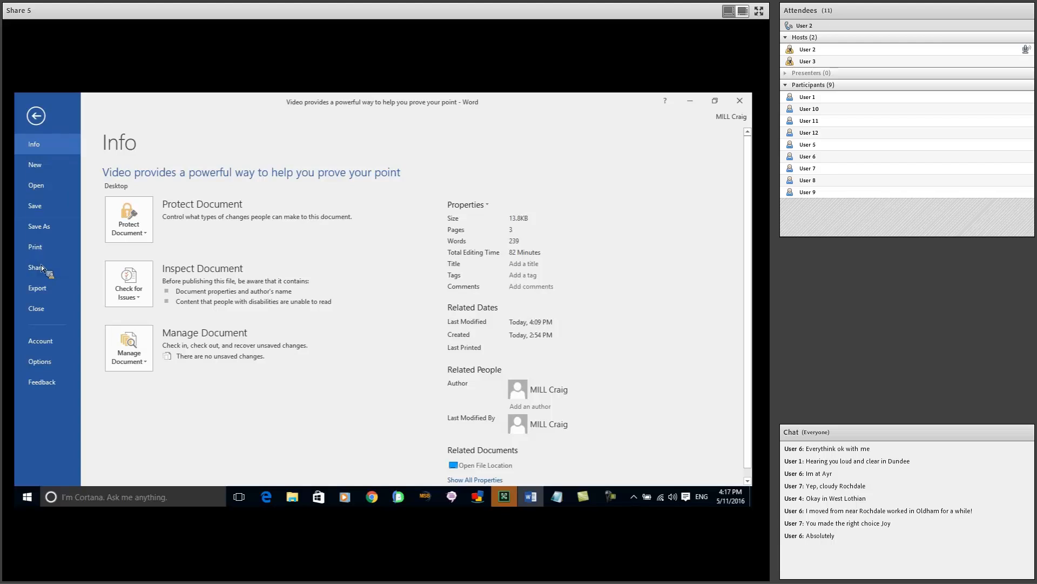
left_click(41, 361)
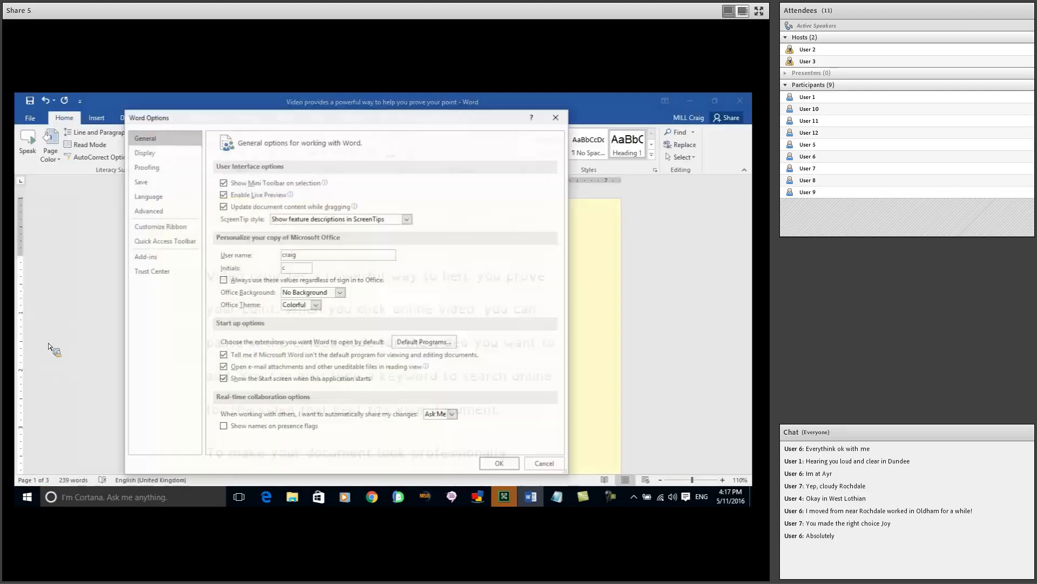
left_click(165, 233)
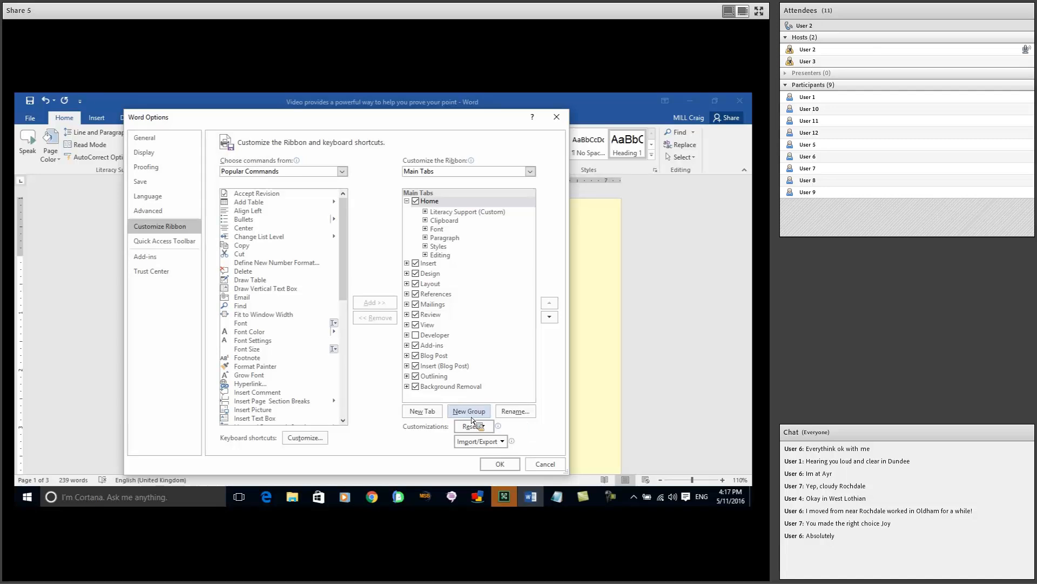
left_click(343, 171)
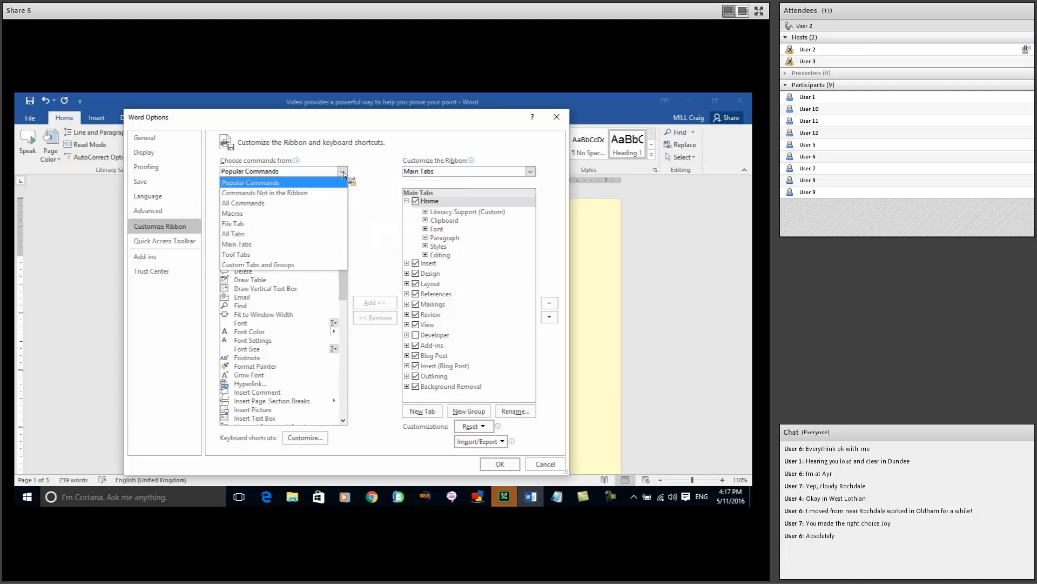
left_click(287, 205)
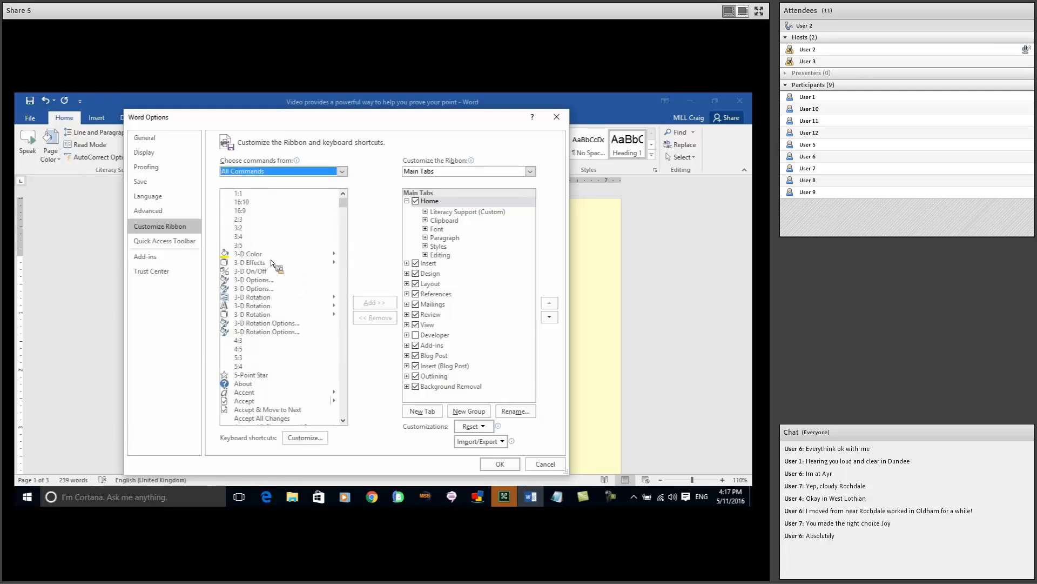
Try to add the 3-D Color command to the Home tab, and close Word Options without saving
left_click(258, 254)
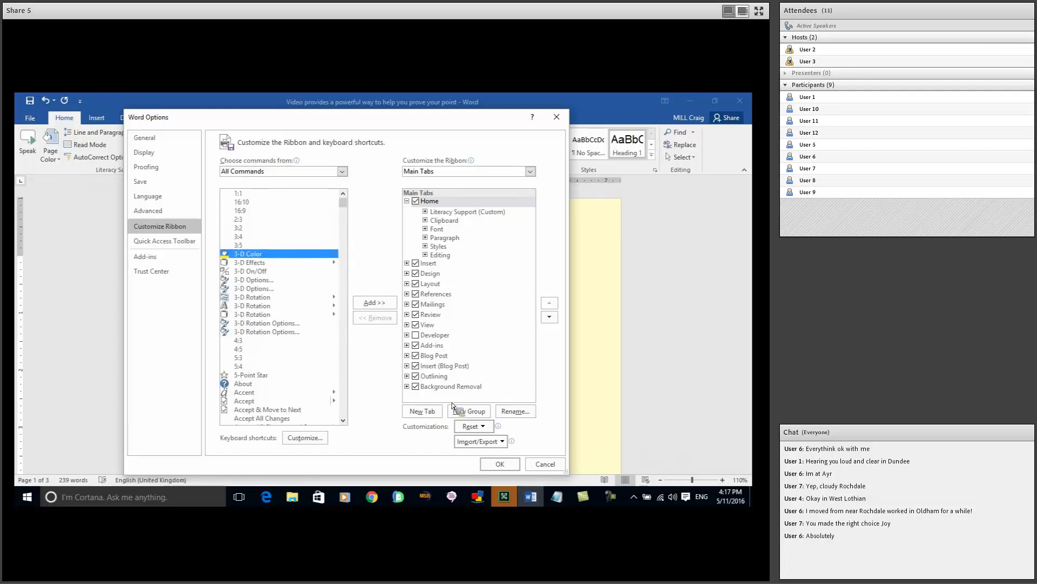
left_click(382, 303)
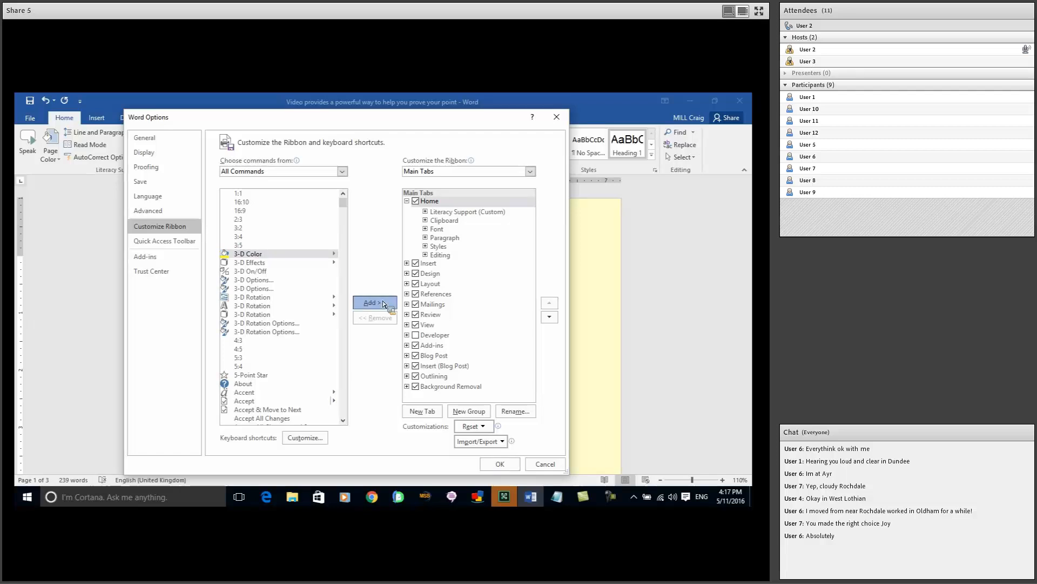
left_click(388, 325)
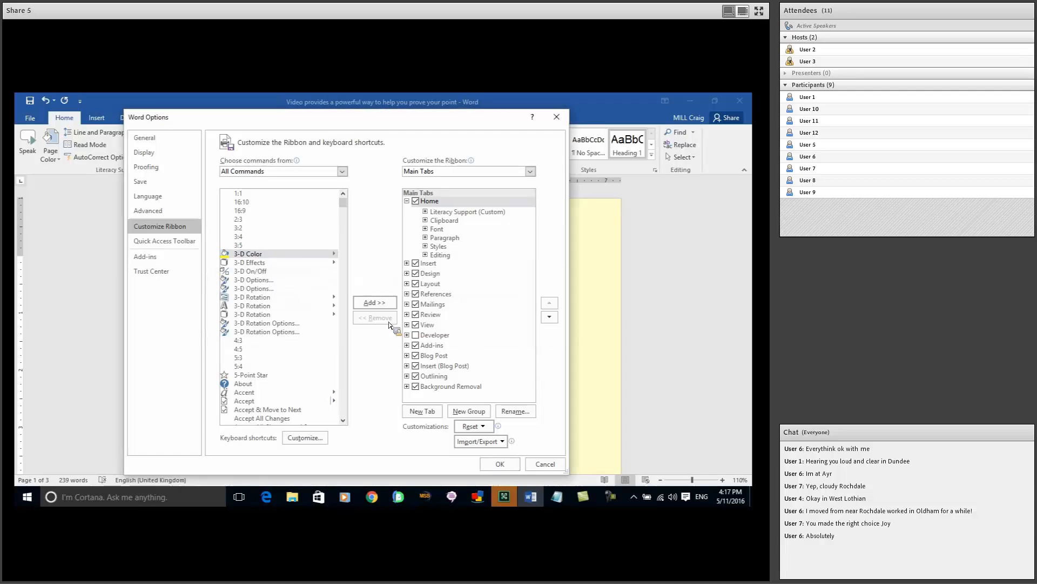
left_click(544, 463)
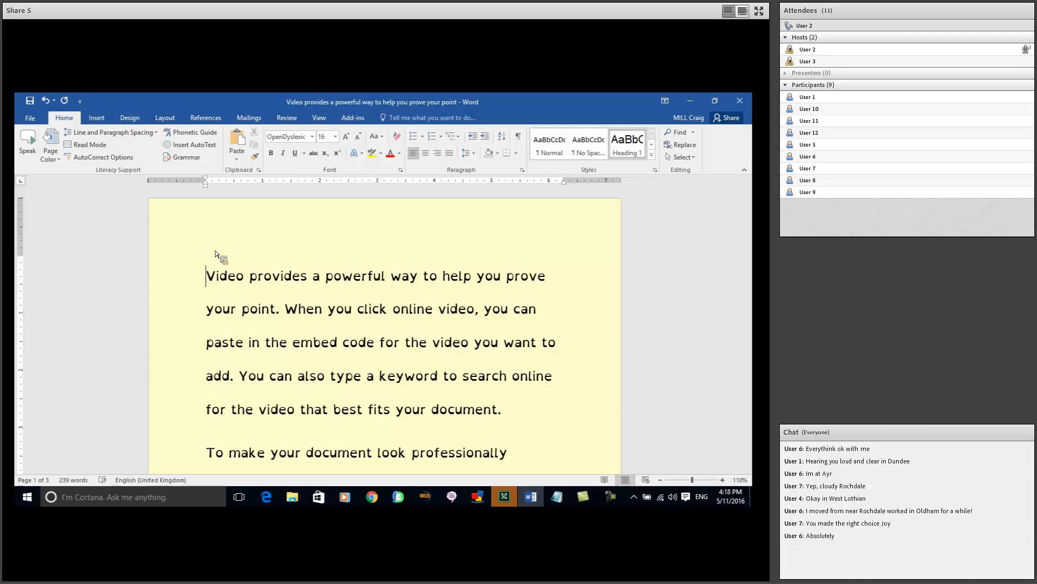
Set the whole document's text to Arial at 12 pt and clear the selection
key("ctrl+a")
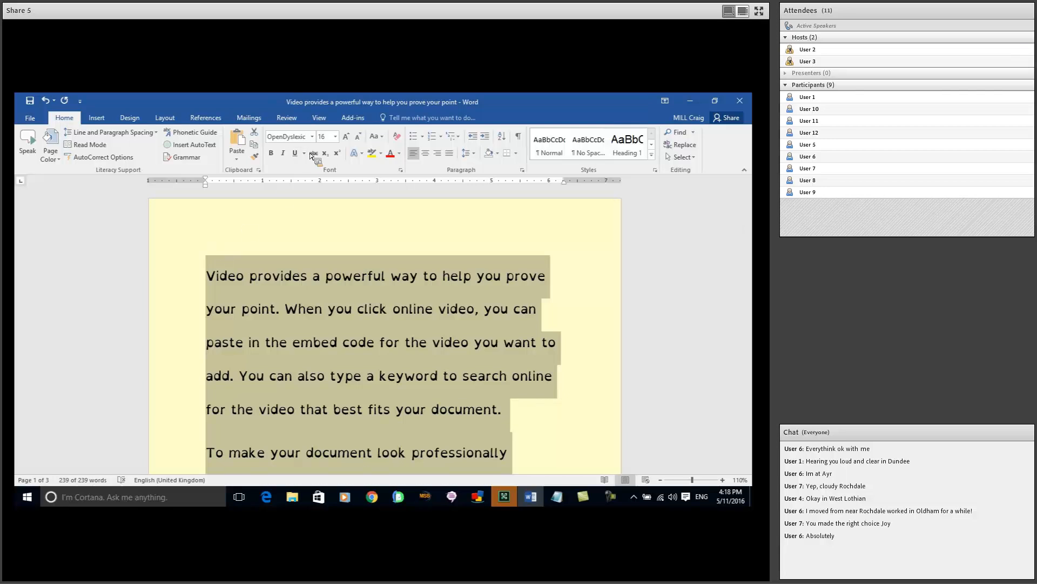
left_click(312, 137)
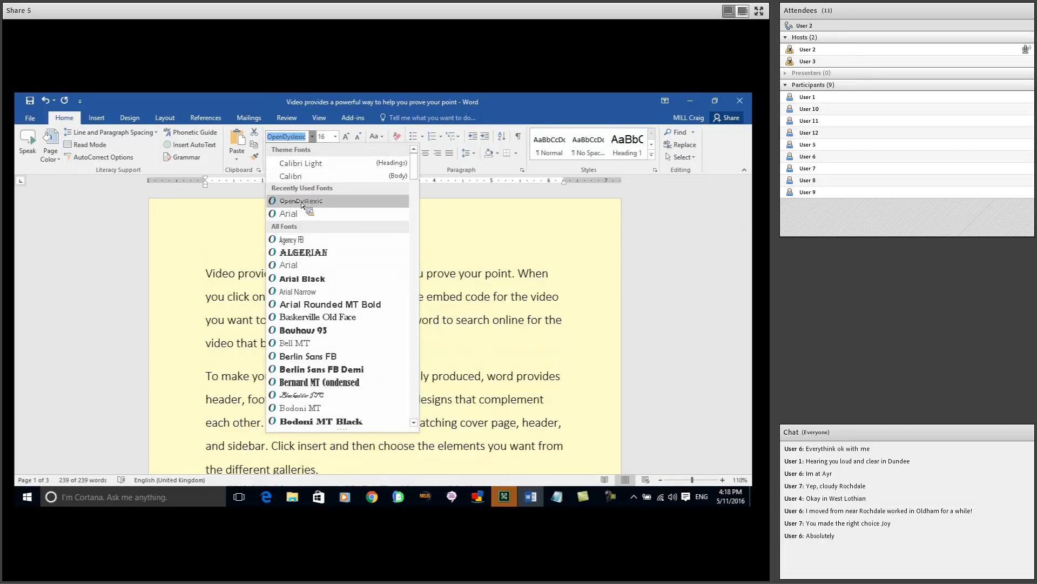
left_click(300, 213)
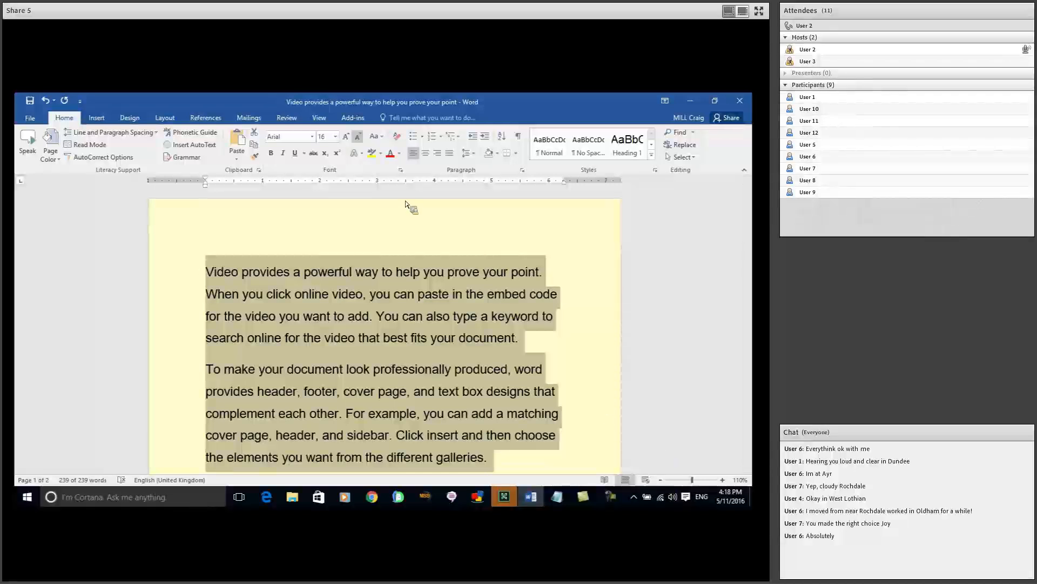
left_click(359, 137)
left_click(359, 137)
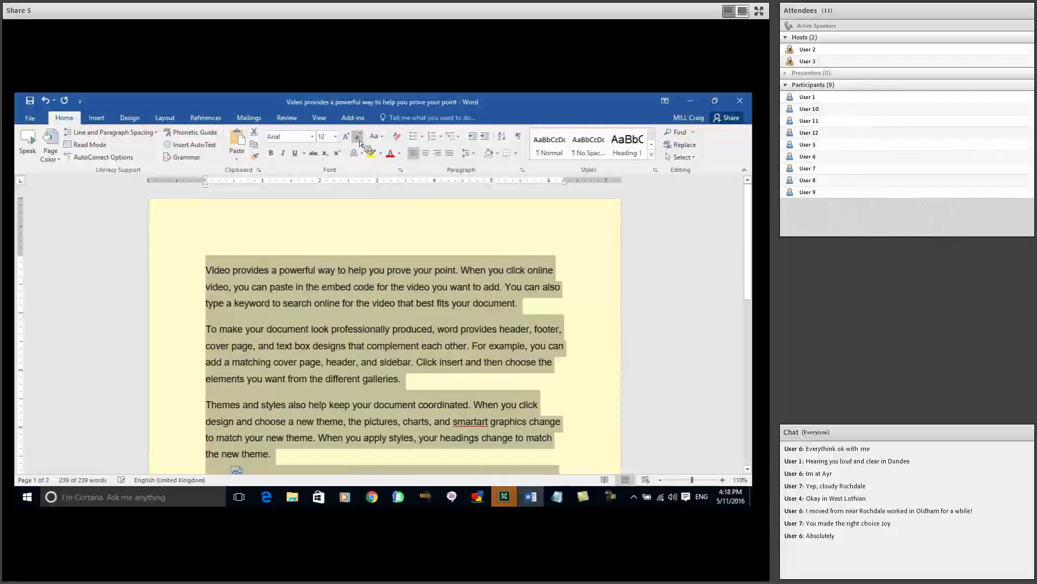
left_click(345, 273)
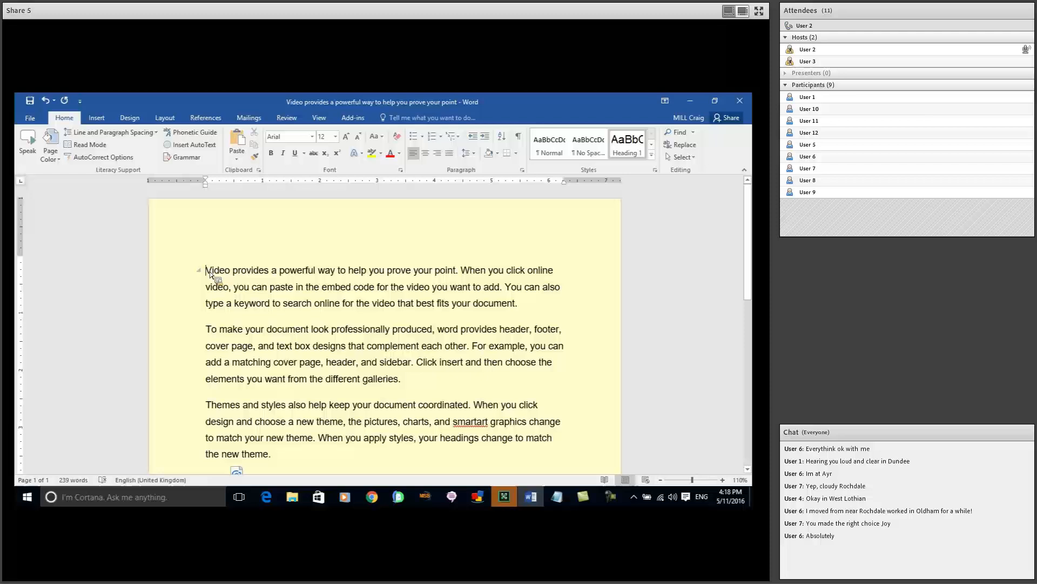
Insert a line reading "Heading 1" above the first paragraph, and show the Styles pane
key("Return")
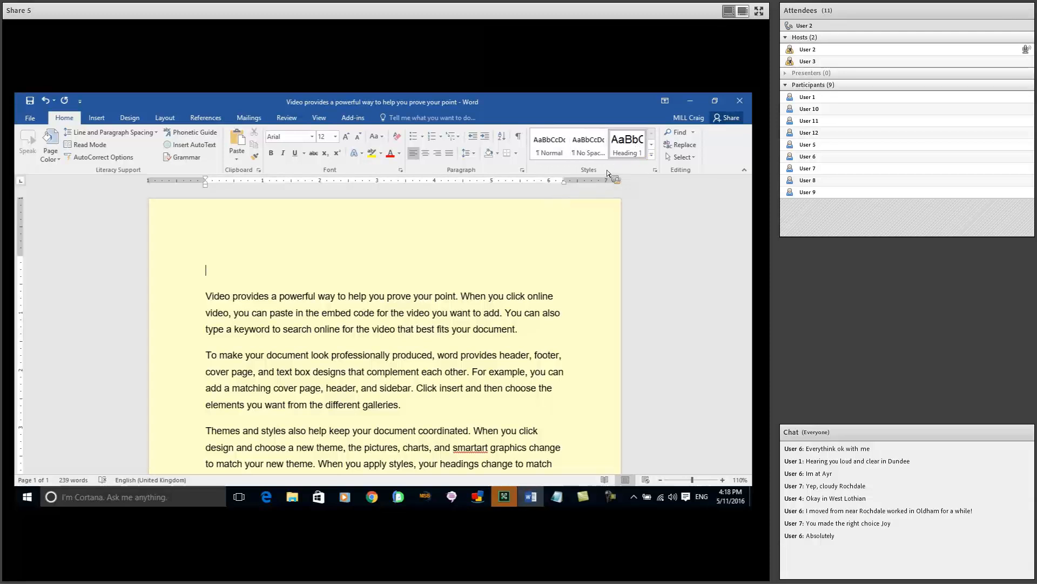
left_click(655, 170)
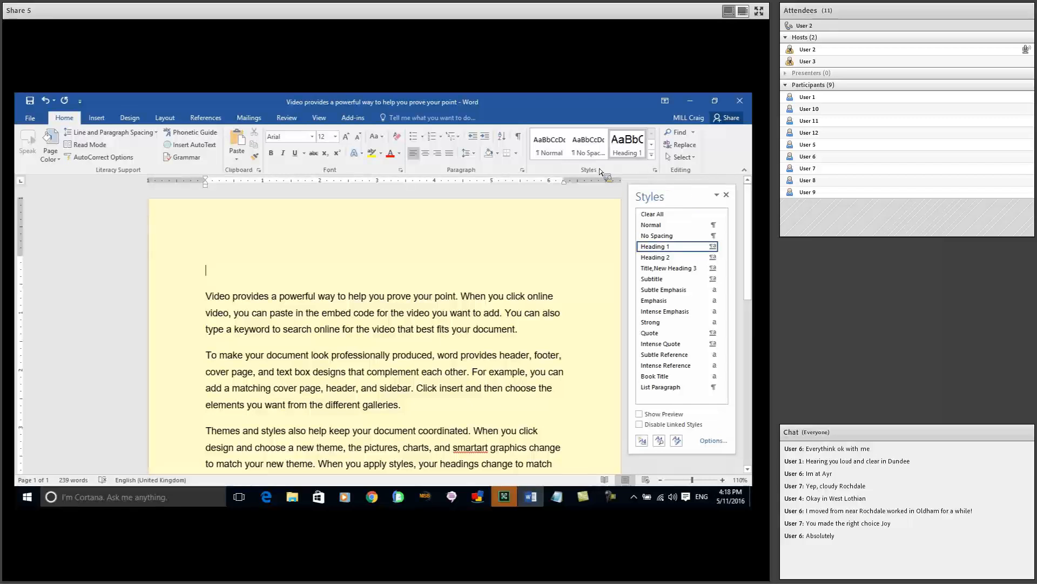
type("Heading")
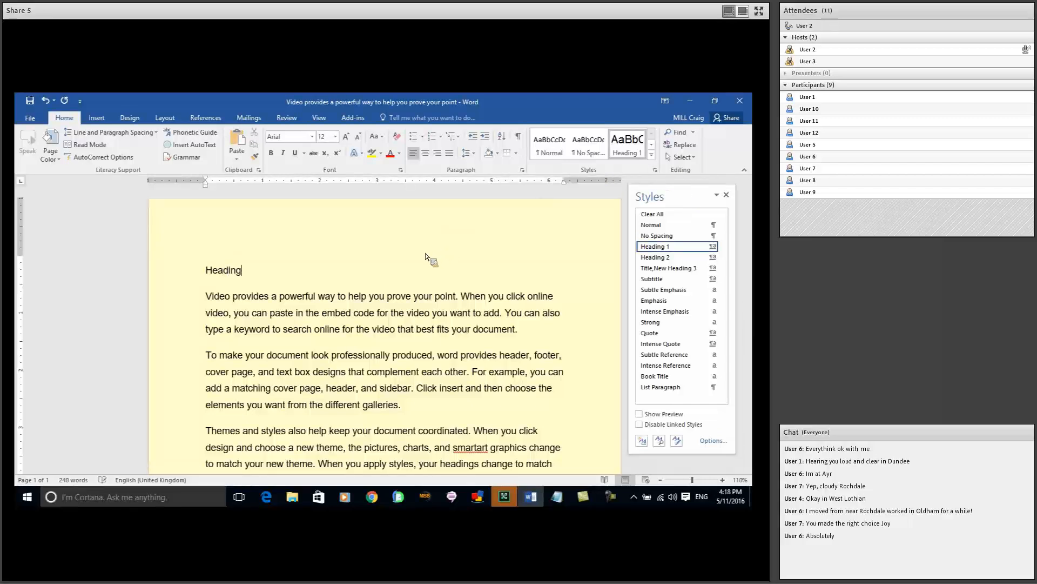
key("shift+Home")
left_click(425, 257)
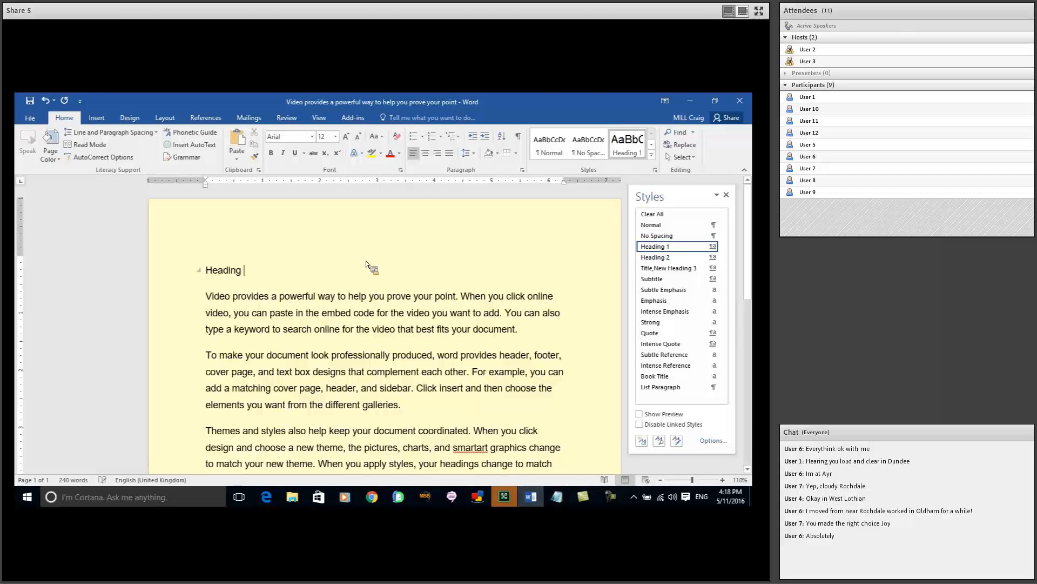
type("1")
Insert a line reading "Heading 2" above the paragraph beginning "To make your document look"
left_click(208, 347)
key("Return")
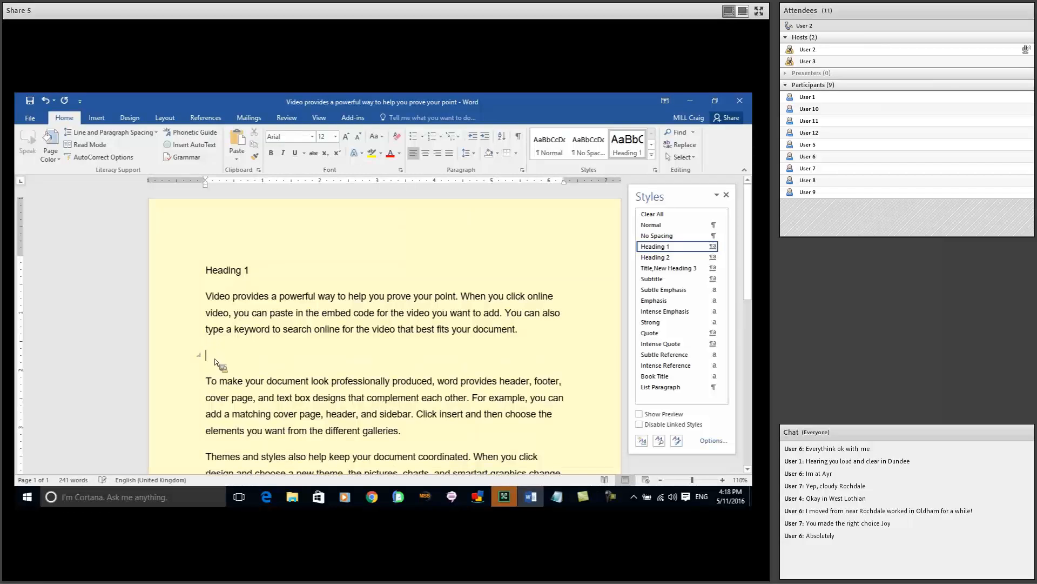
type("Headintg 2")
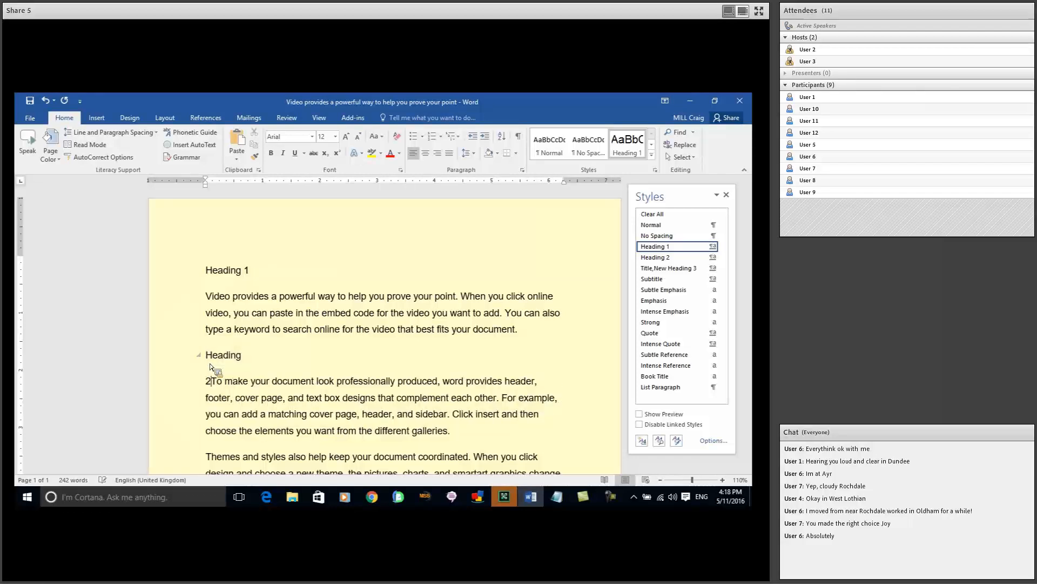
left_click(257, 358)
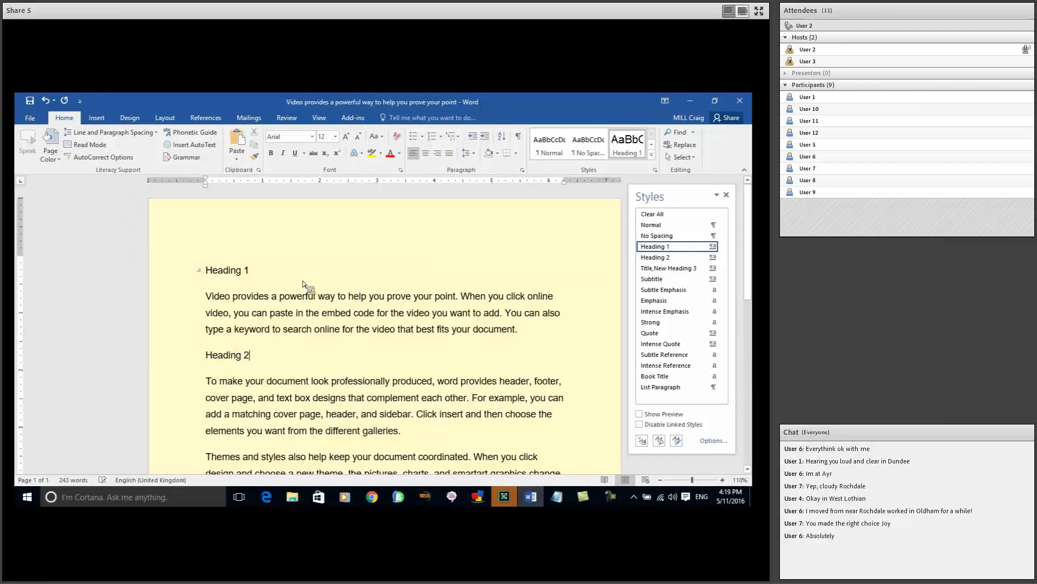
Change the options in the text-to-speech add-in's Configure dialog and save the settings
left_click(351, 118)
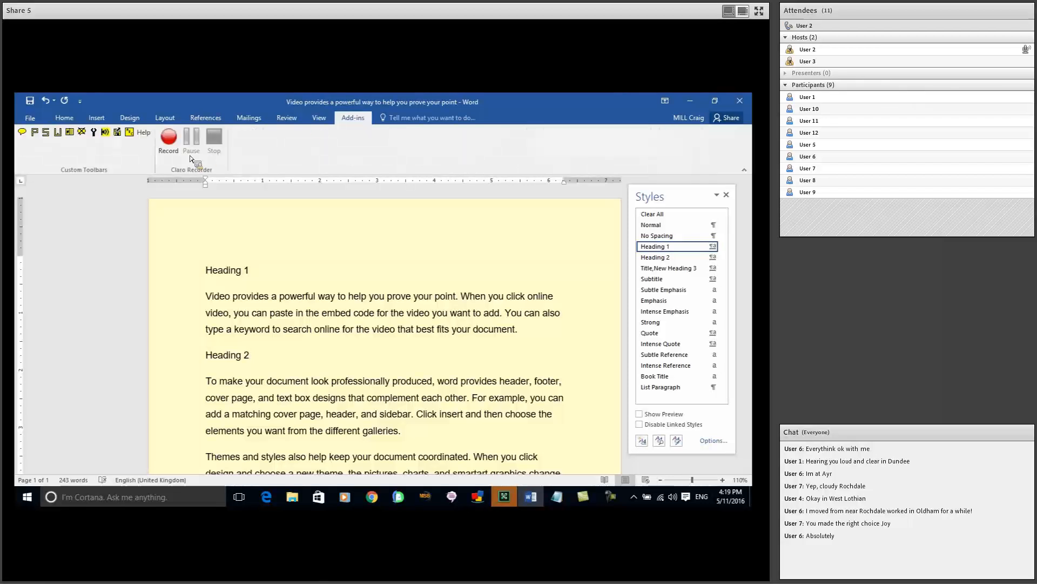
left_click(95, 134)
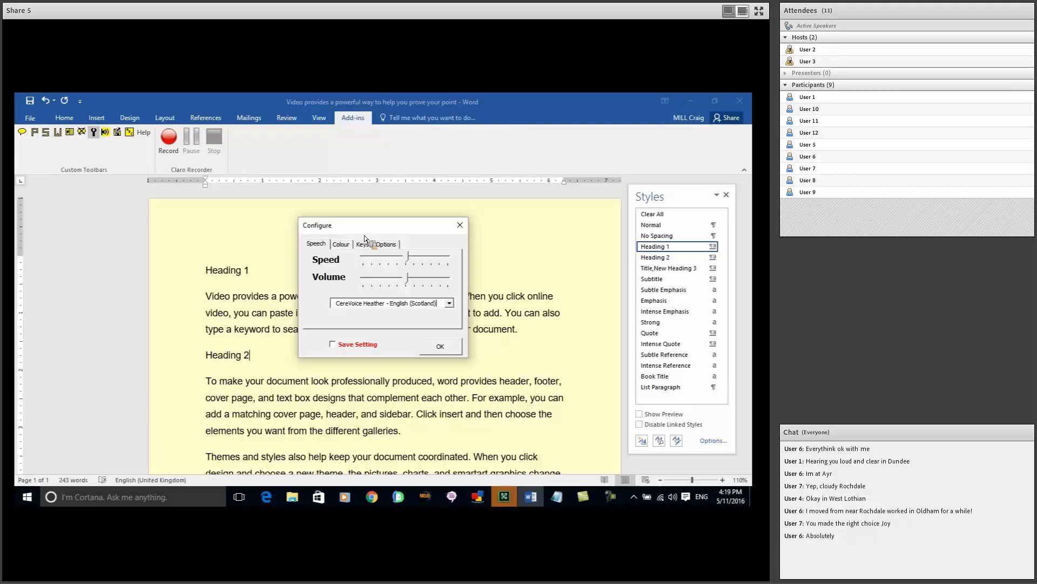
left_click(386, 244)
left_click(317, 274)
left_click(324, 289)
left_click(370, 348)
left_click(435, 352)
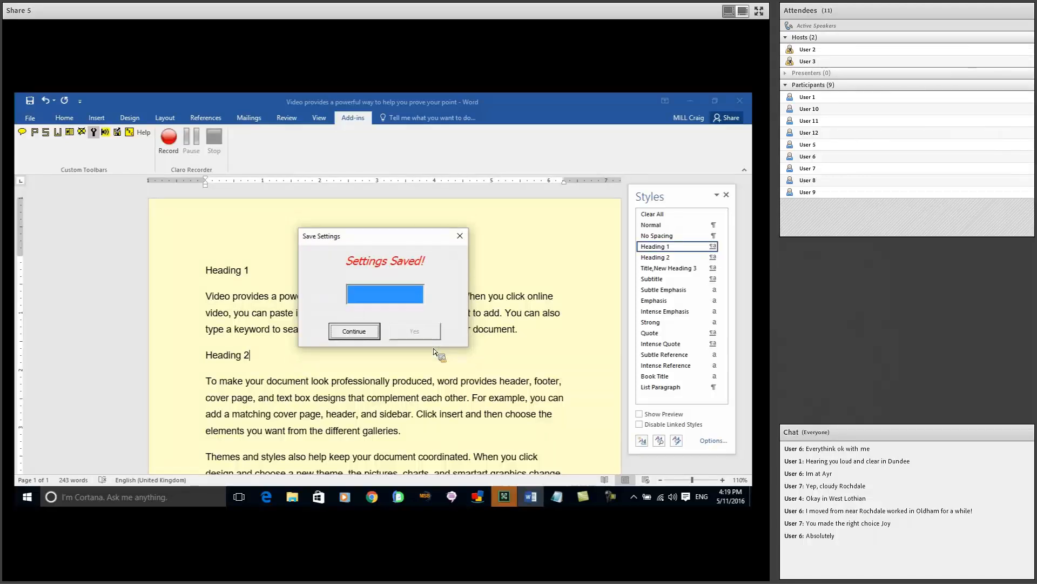
left_click(363, 331)
Insert a "Heading 3" line above the paragraph beginning "Themes and styles" and a "Heading 4" line above the one beginning "Reading is easier"
scroll(321, 359, "down", 2)
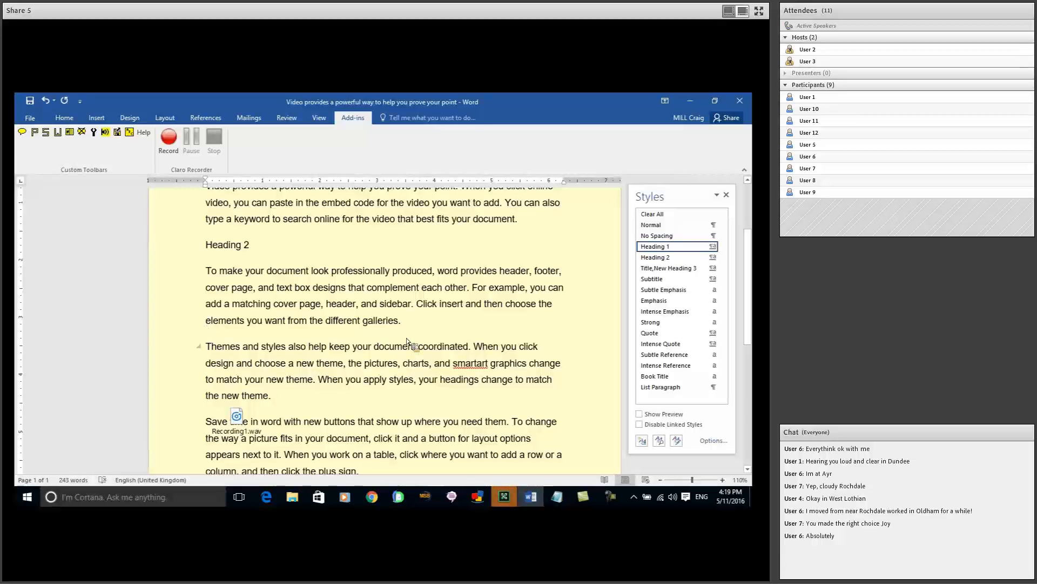
key("Return")
type("Heading 3")
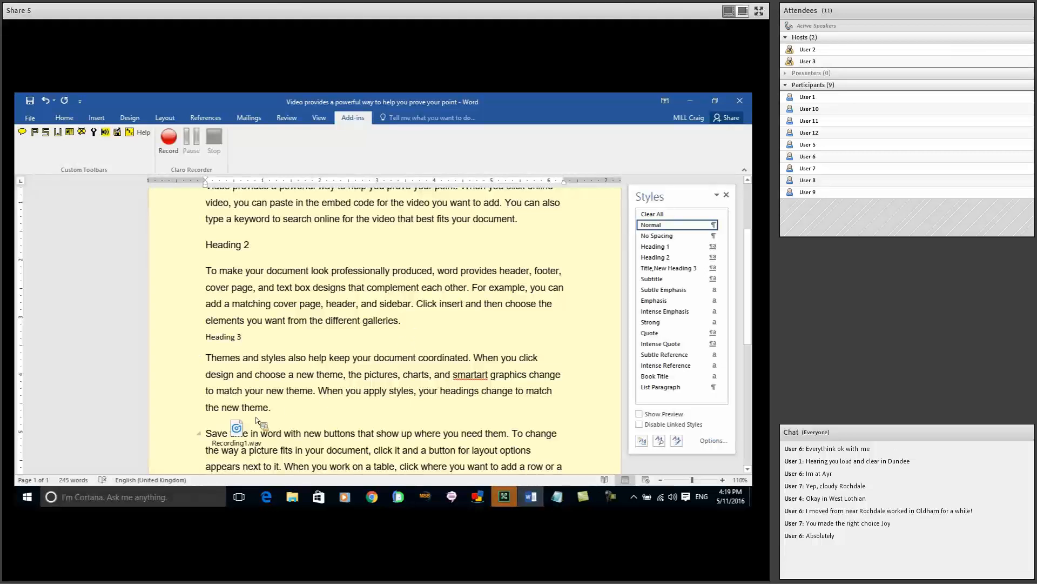
scroll(217, 428, "down", 3)
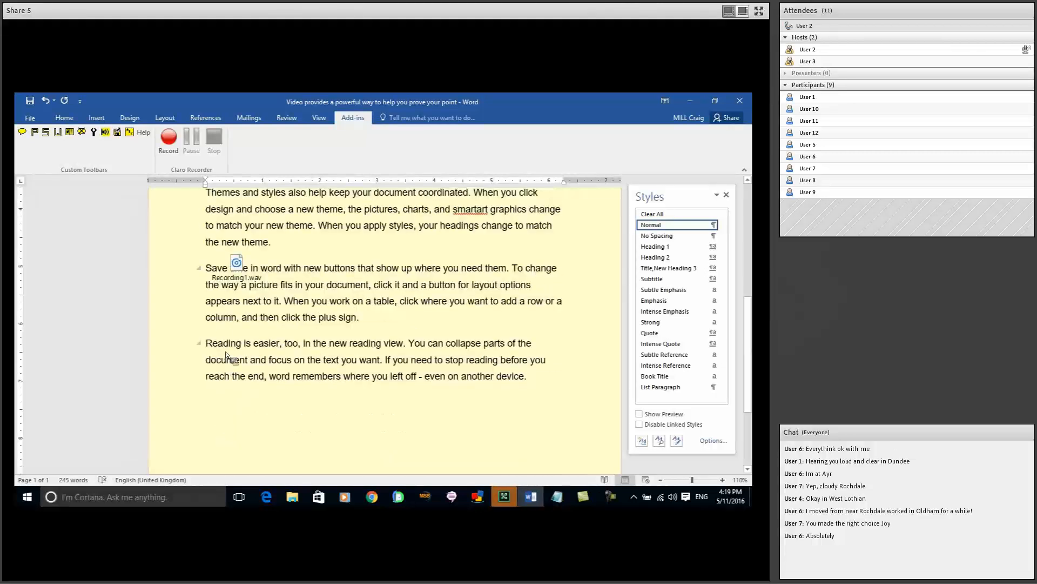
left_click(210, 333)
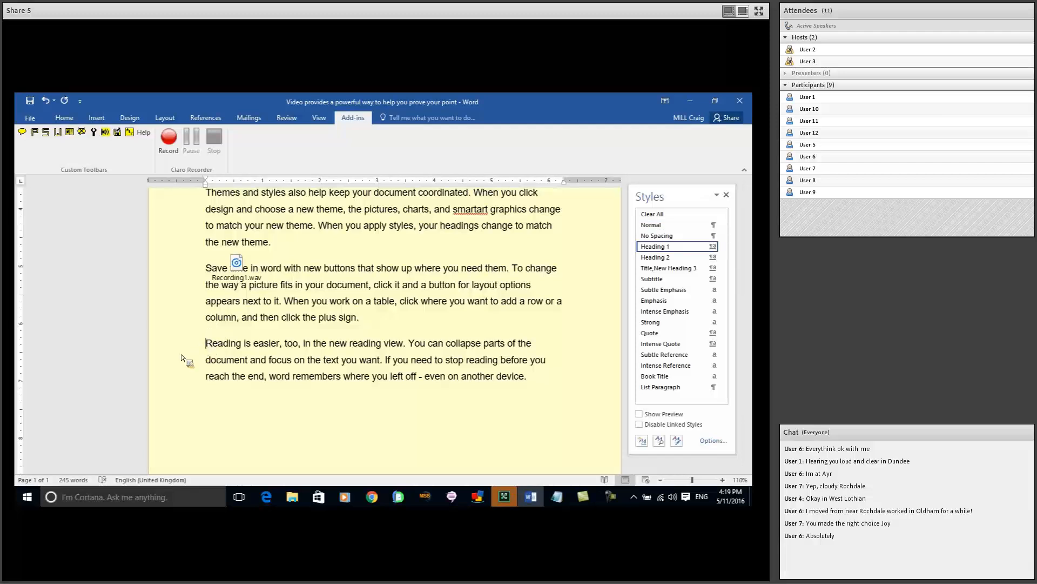
key("Return")
type("Heading 4")
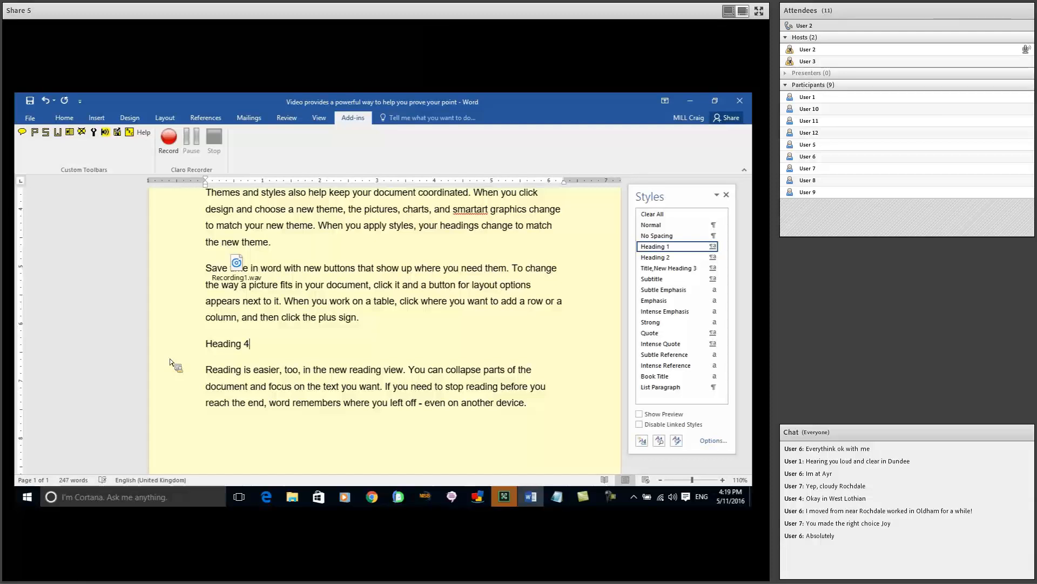
Apply the Heading 1 style to the "Heading 1" line and the Heading 2 style to the "Heading 2" line
scroll(254, 276, "up", 5)
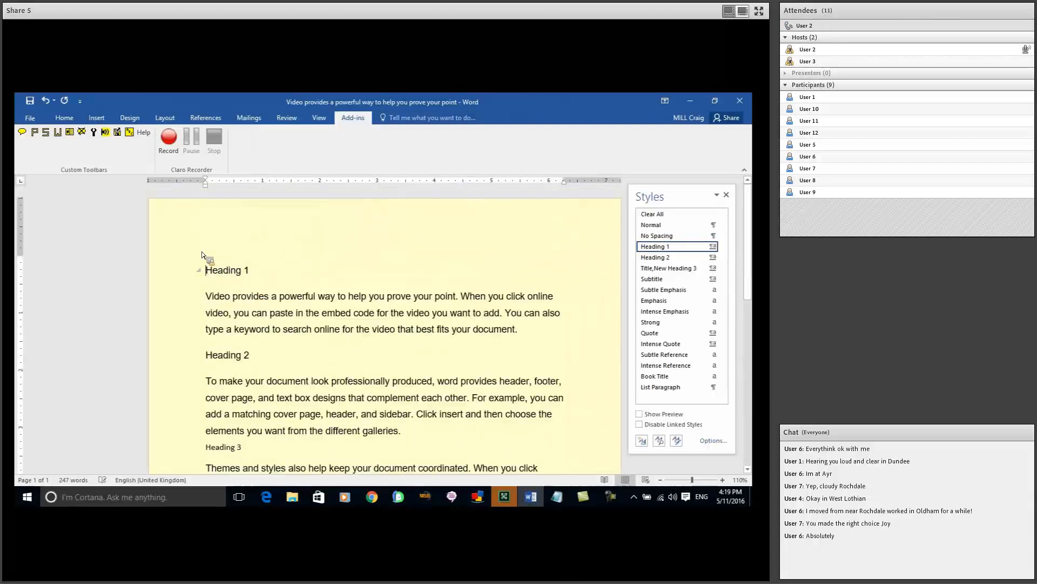
left_click(66, 118)
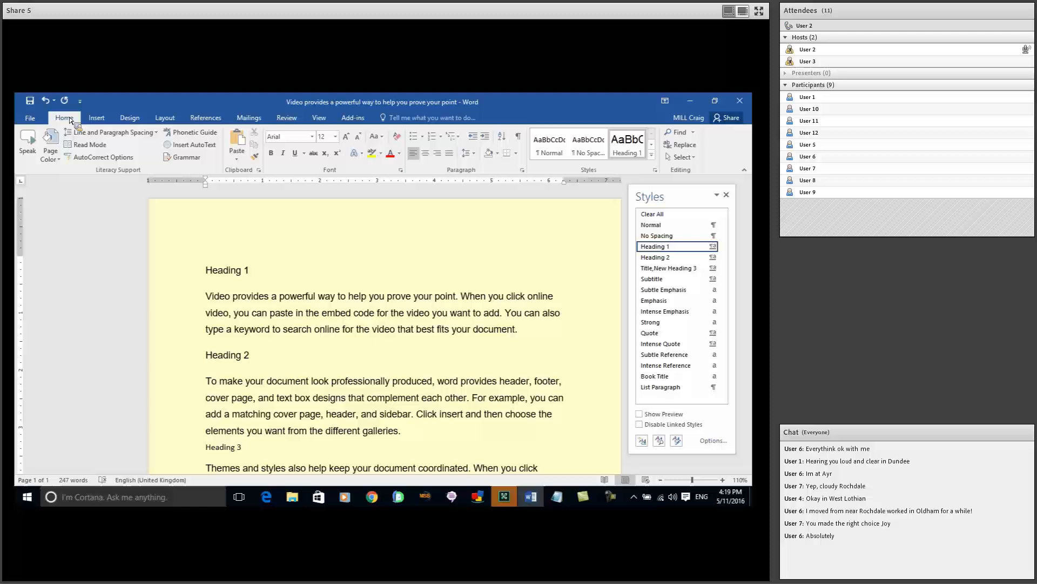
left_click(628, 151)
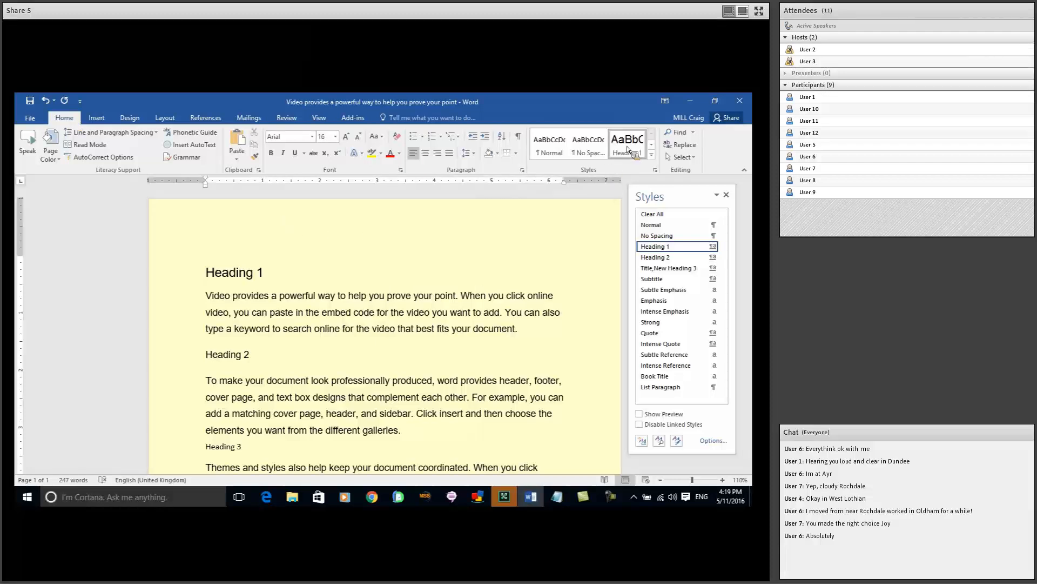
left_click(207, 356)
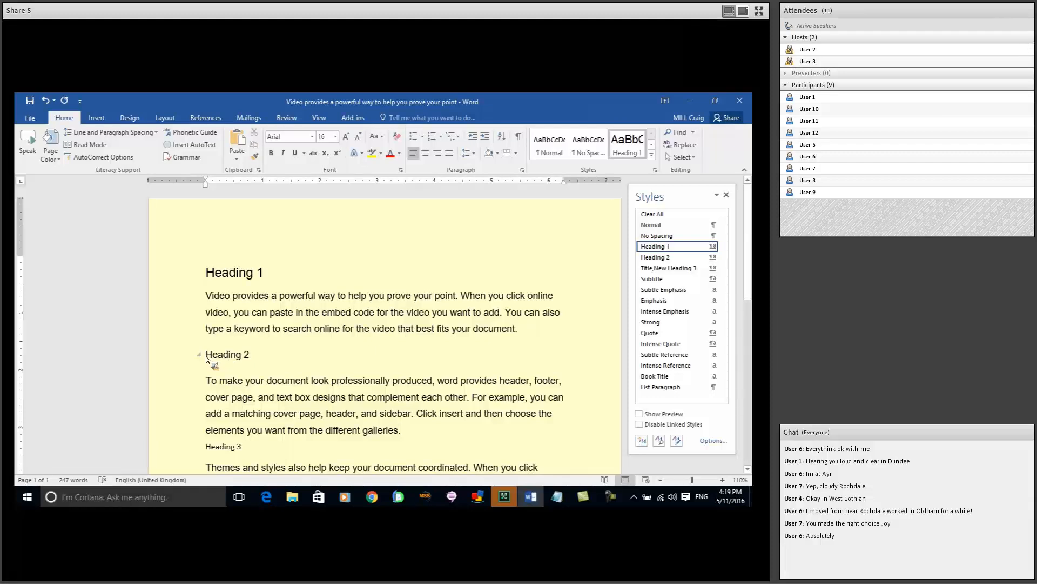
left_click(653, 157)
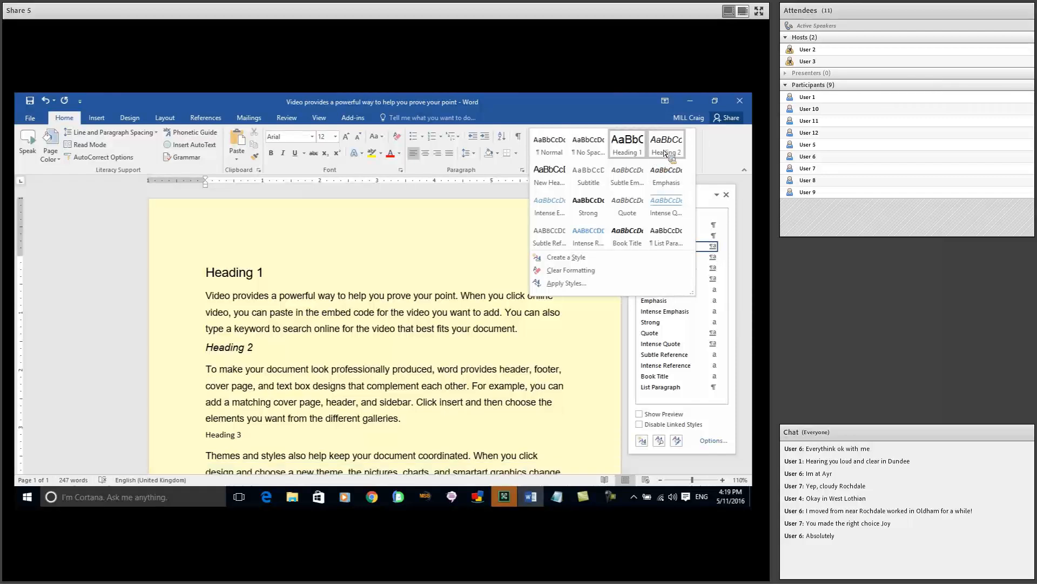
left_click(664, 148)
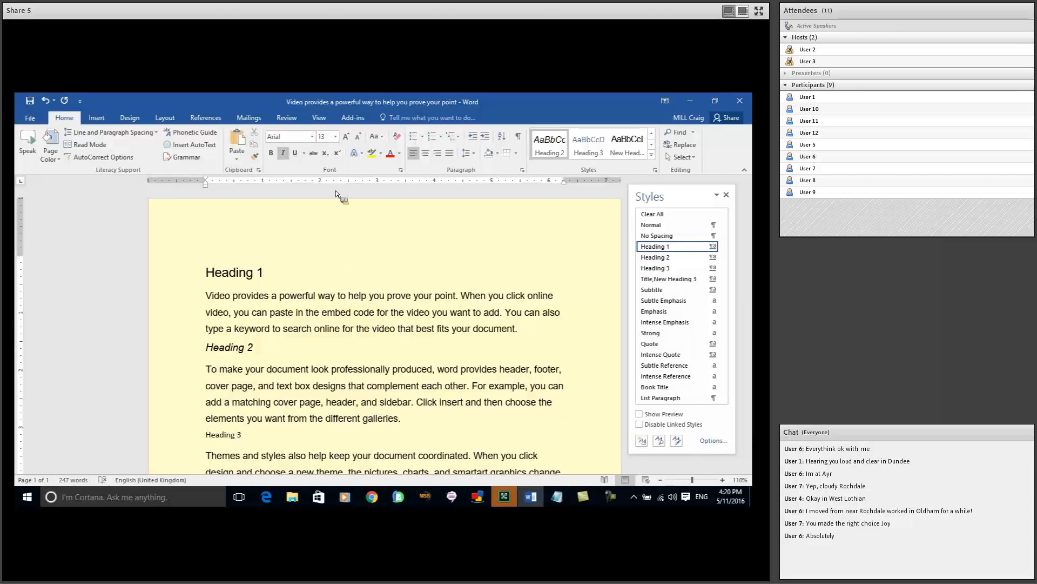
Show the Navigation pane beside the document
left_click(325, 118)
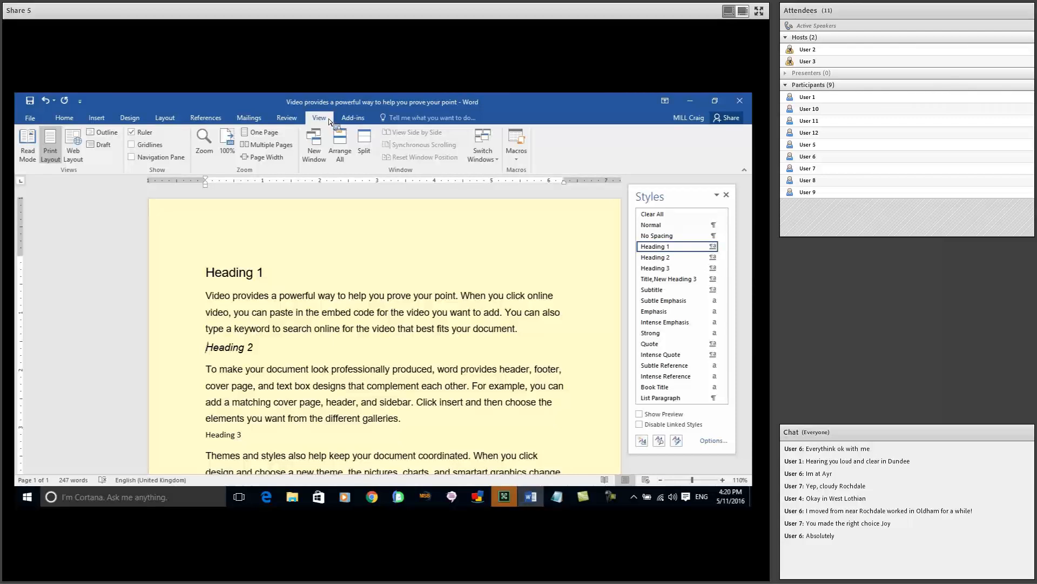
left_click(135, 159)
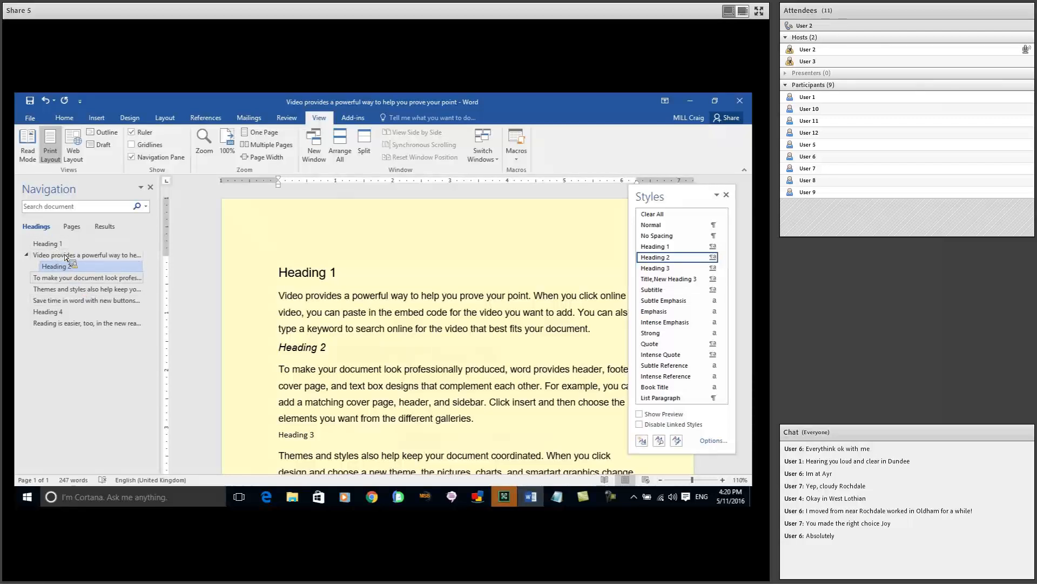
Apply the Heading 3 style to both the "Heading 3" line and the "Heading 4" line
scroll(239, 299, "down", 3)
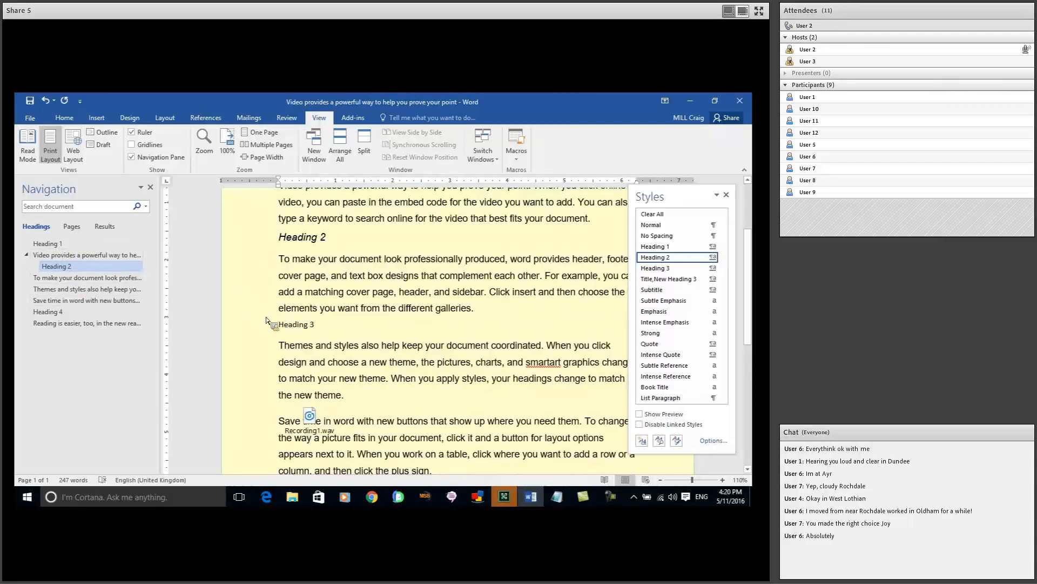
left_click(281, 326)
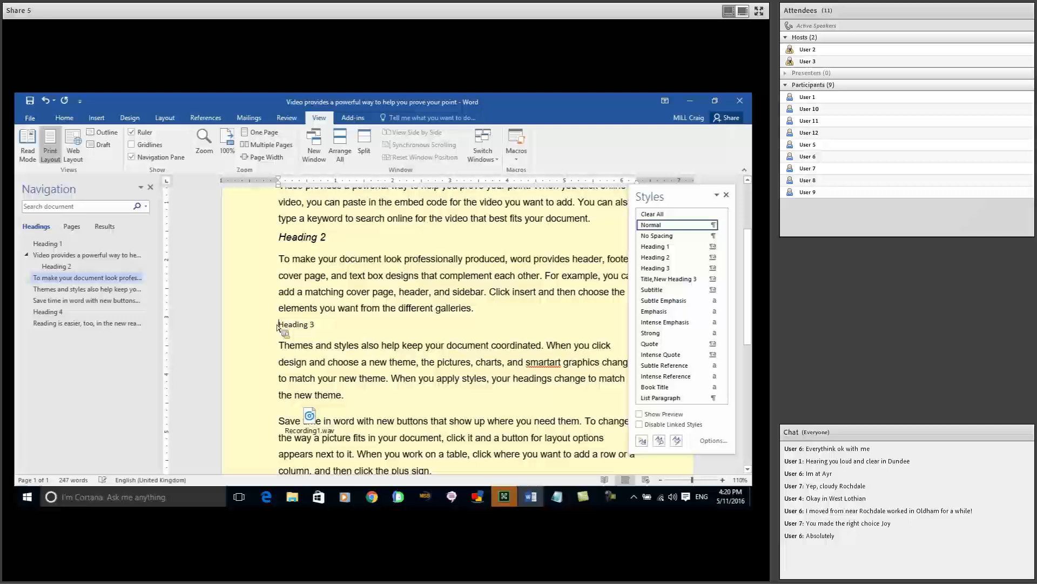
left_click(653, 269)
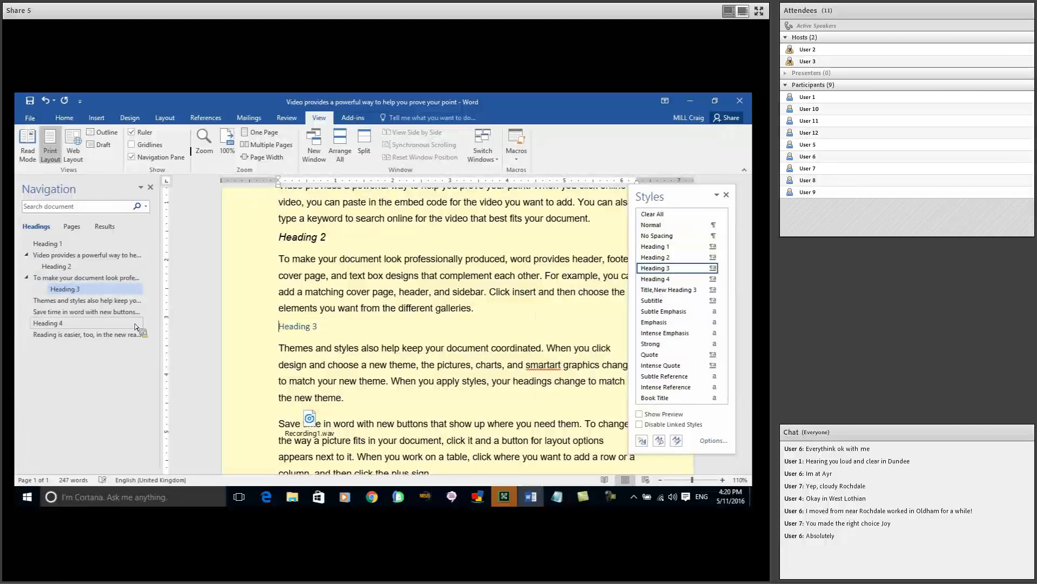
scroll(292, 333, "down", 2)
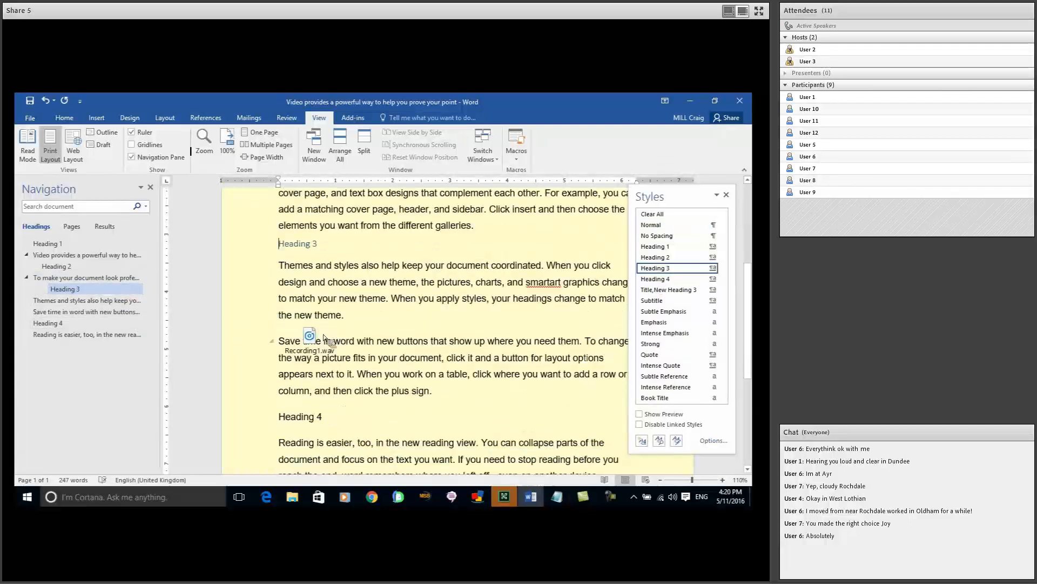
left_click(279, 390)
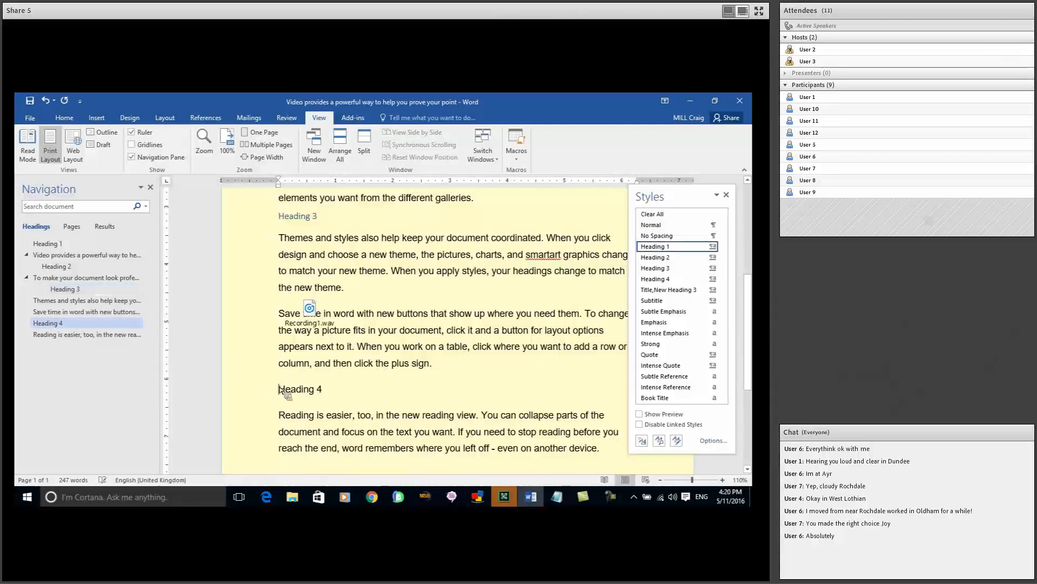
left_click(659, 269)
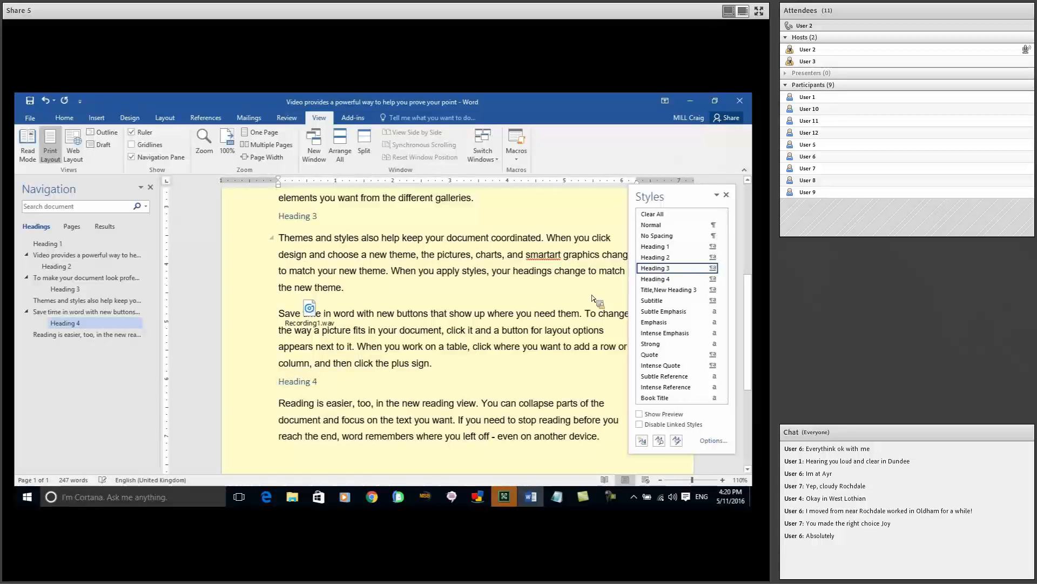
scroll(427, 375, "down", 1)
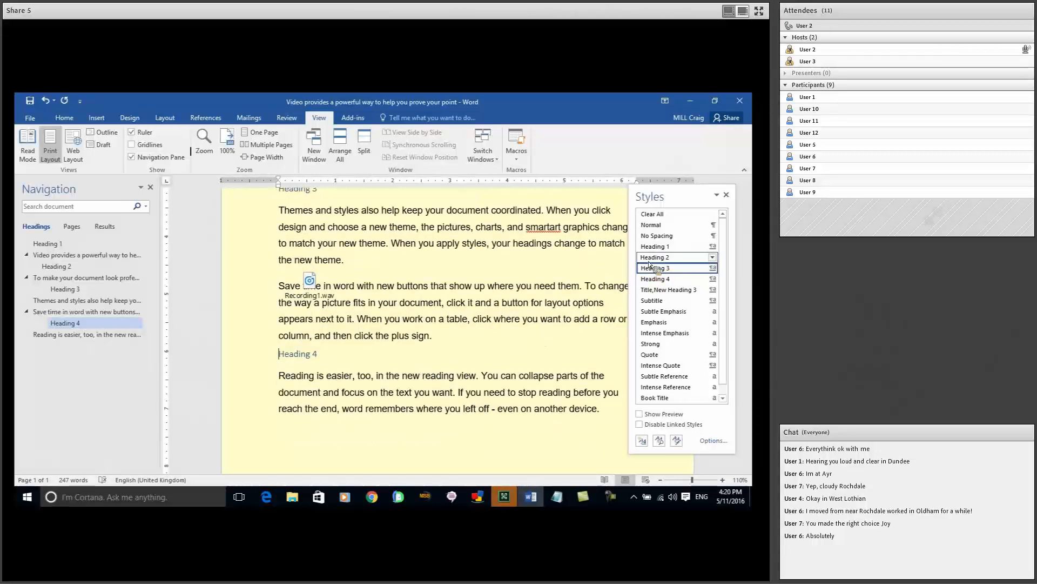
Change the style of the "Heading 3" line above the paragraph beginning "Themes and styles" to Heading 2
scroll(464, 330, "up", 3)
scroll(465, 329, "up", 2)
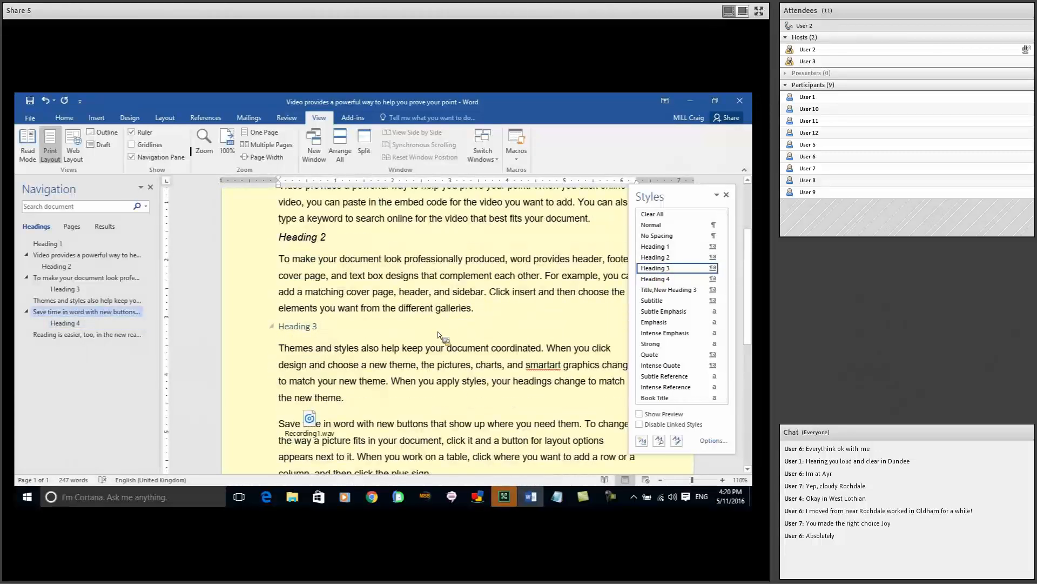
left_click(281, 329)
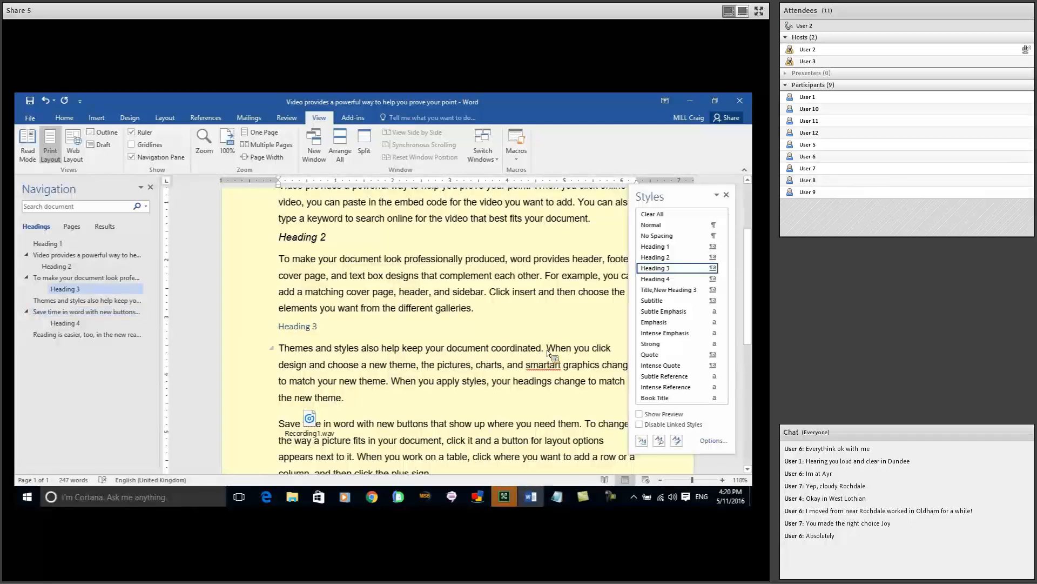
mouse_move(652, 290)
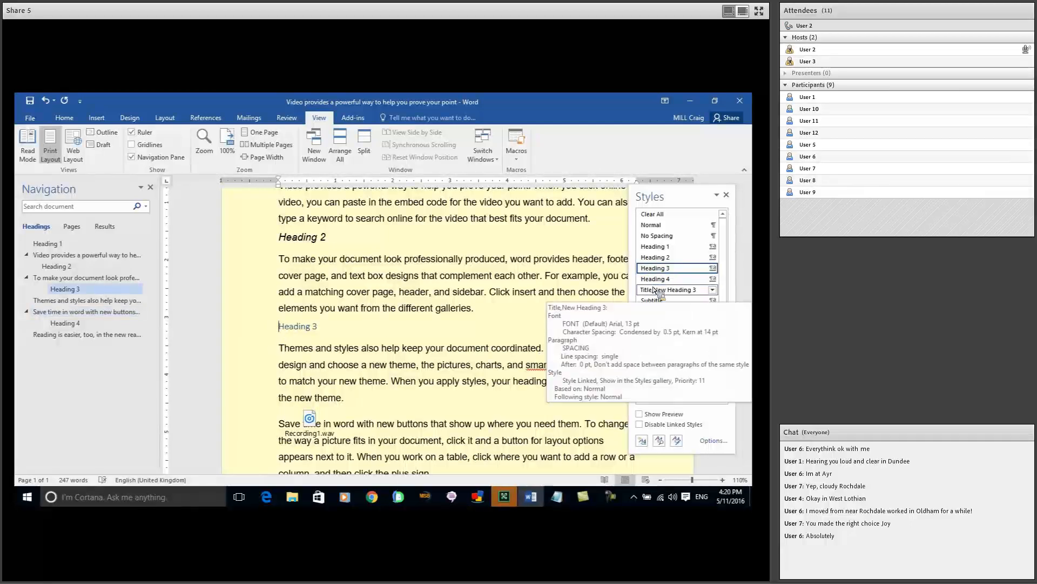
left_click(659, 260)
scroll(404, 370, "down", 3)
scroll(404, 370, "up", 2)
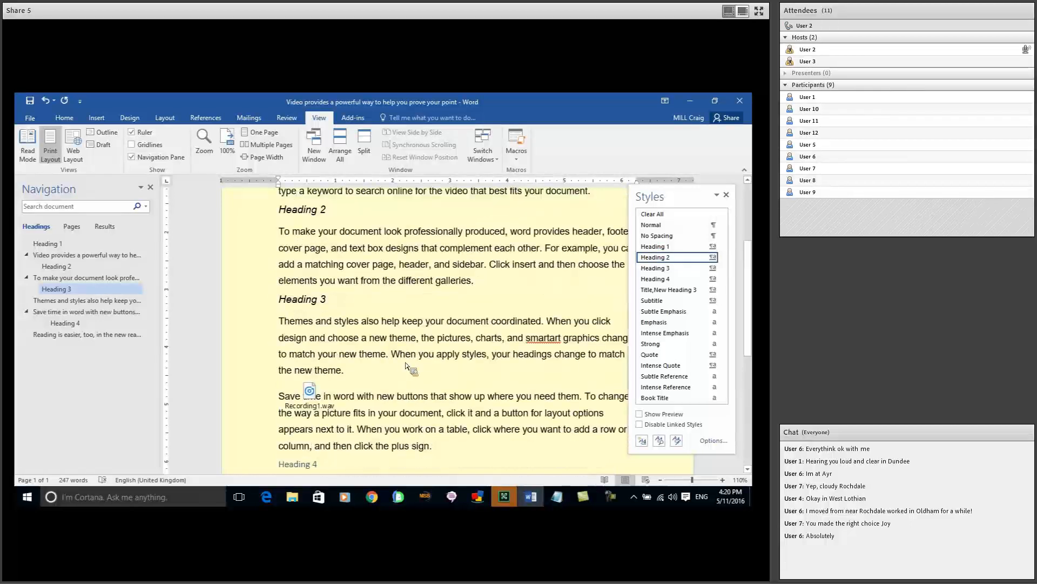
Jump to "Heading 4" from the document's heading outline, then review the headings back up to "Heading 1"
left_click_drag(221, 317, 78, 325)
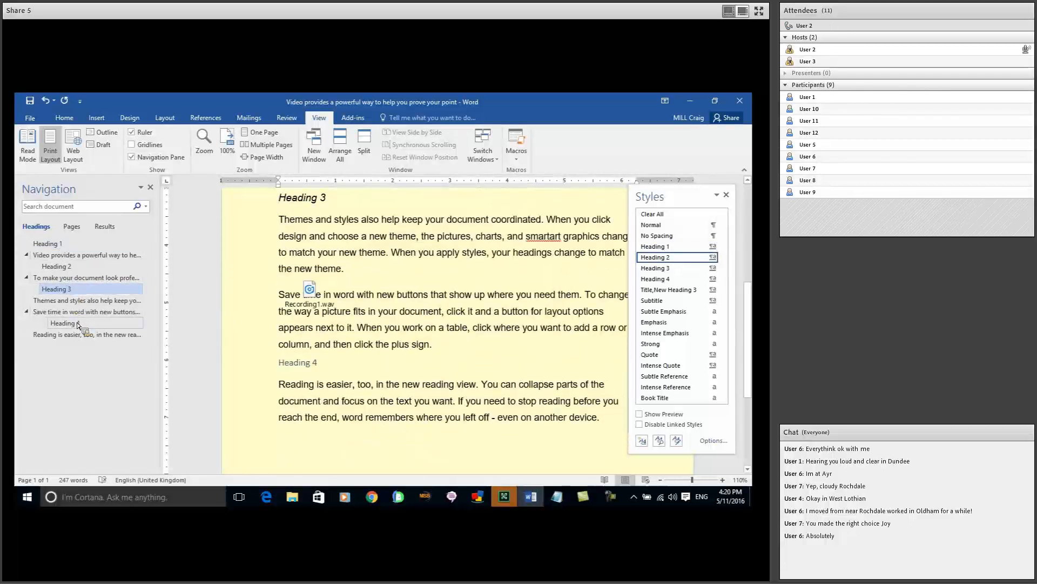
left_click(78, 324)
scroll(303, 371, "up", 3)
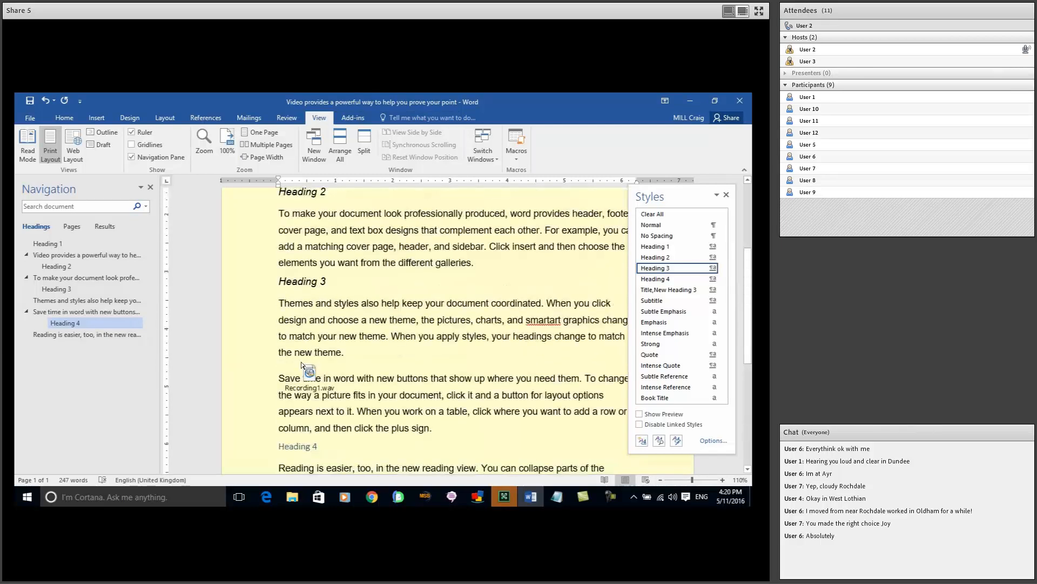
scroll(303, 365, "up", 1)
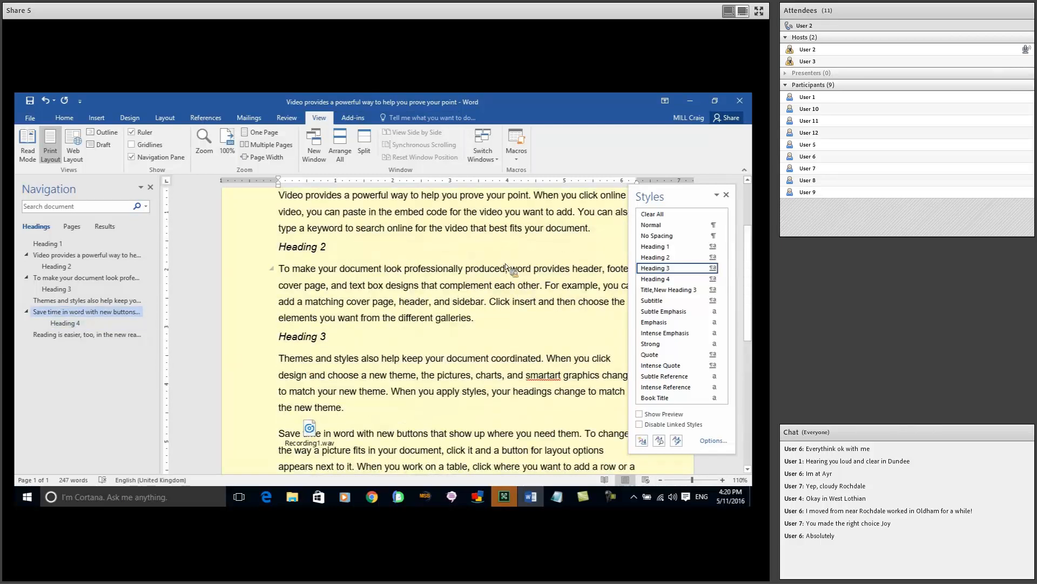
scroll(505, 265, "up", 1)
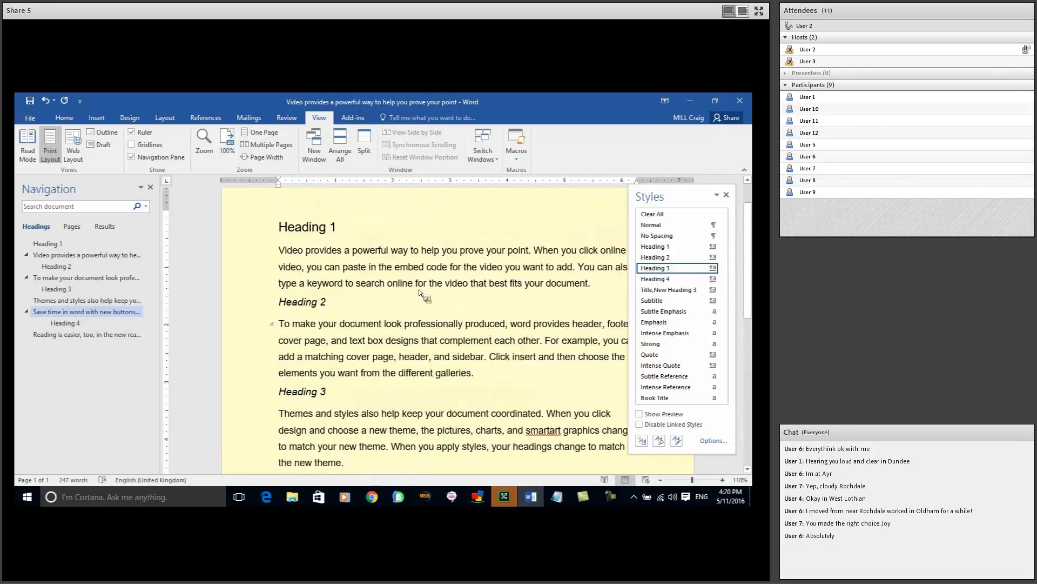
Select every piece of text in the document that uses the Heading 2 style
left_click_drag(716, 266, 464, 276)
left_click_drag(346, 307, 344, 306)
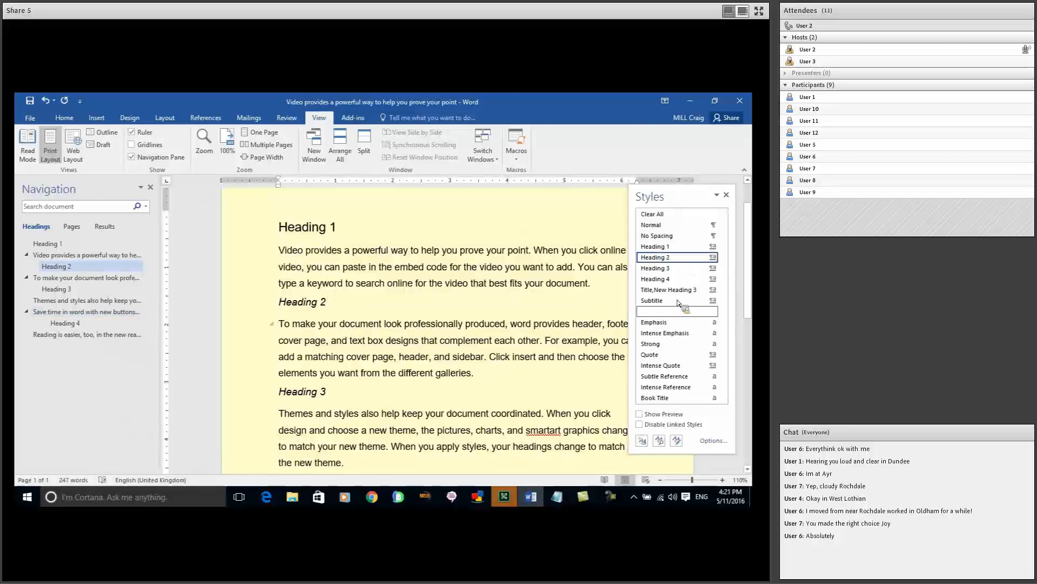
left_click(713, 258)
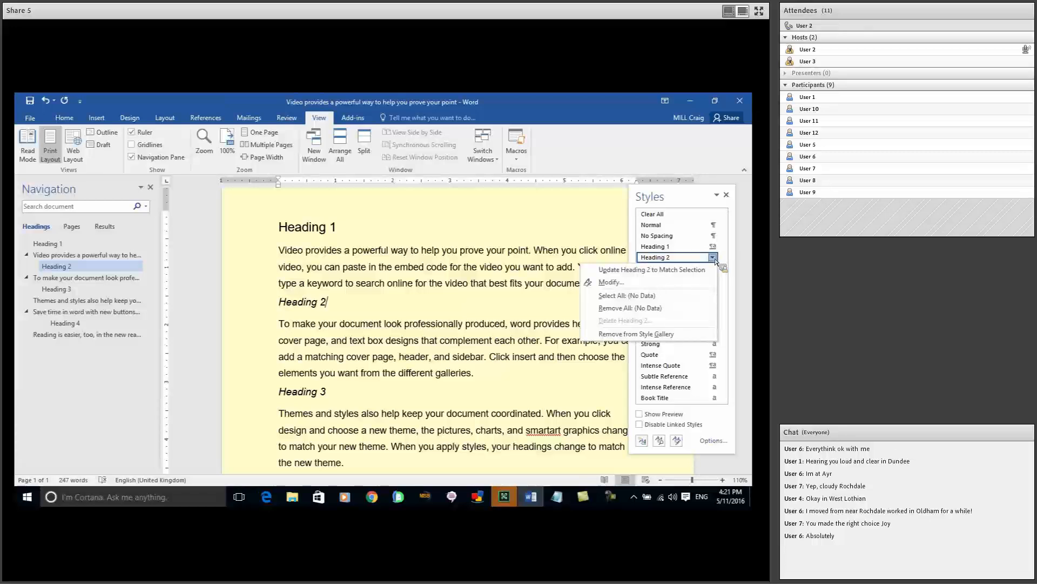
left_click(666, 296)
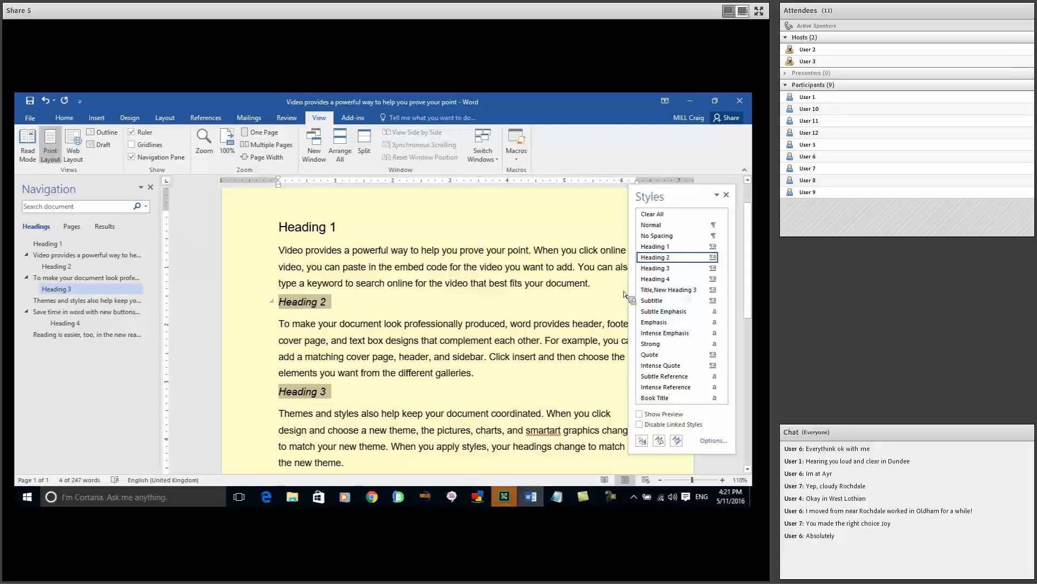
Open the Modify Style settings for the Heading 2 style, examine its formatting options and close the dialog
left_click(713, 258)
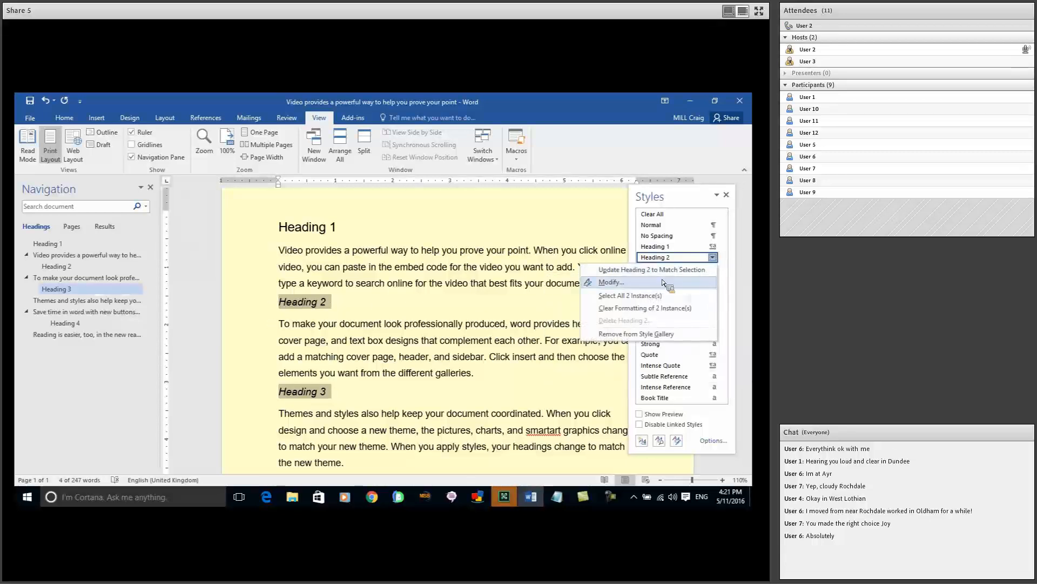
left_click(648, 290)
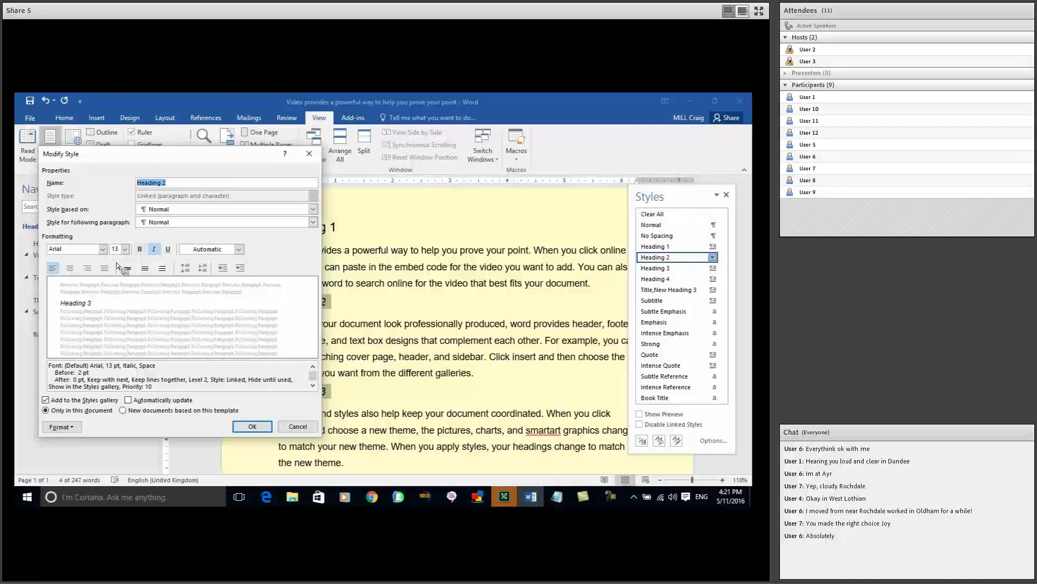
left_click(252, 426)
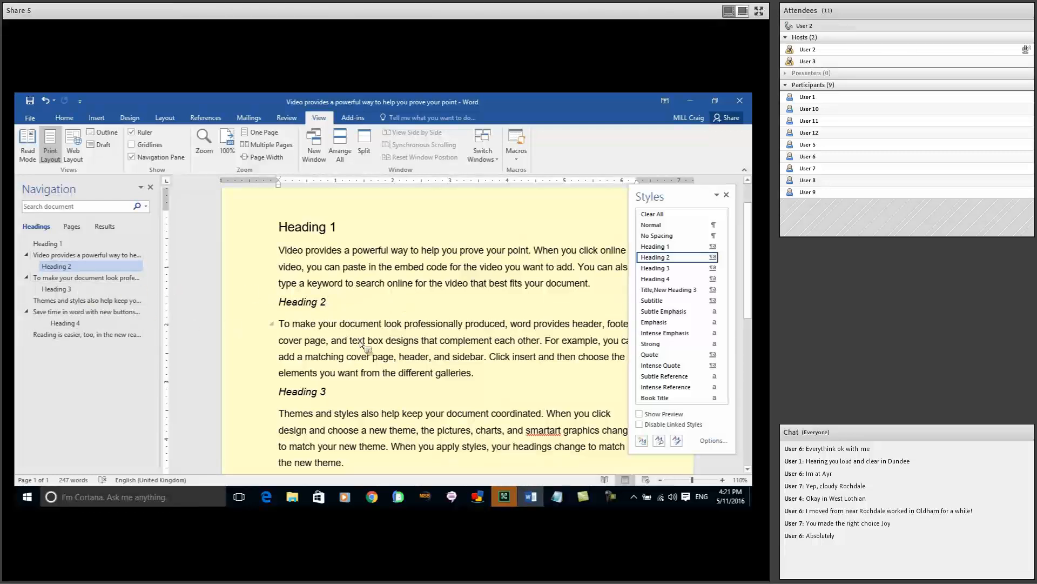
Insert a page number at the bottom of the page using the Plain Number 3 layout and close the footer
scroll(395, 341, "down", 1)
scroll(395, 342, "down", 4)
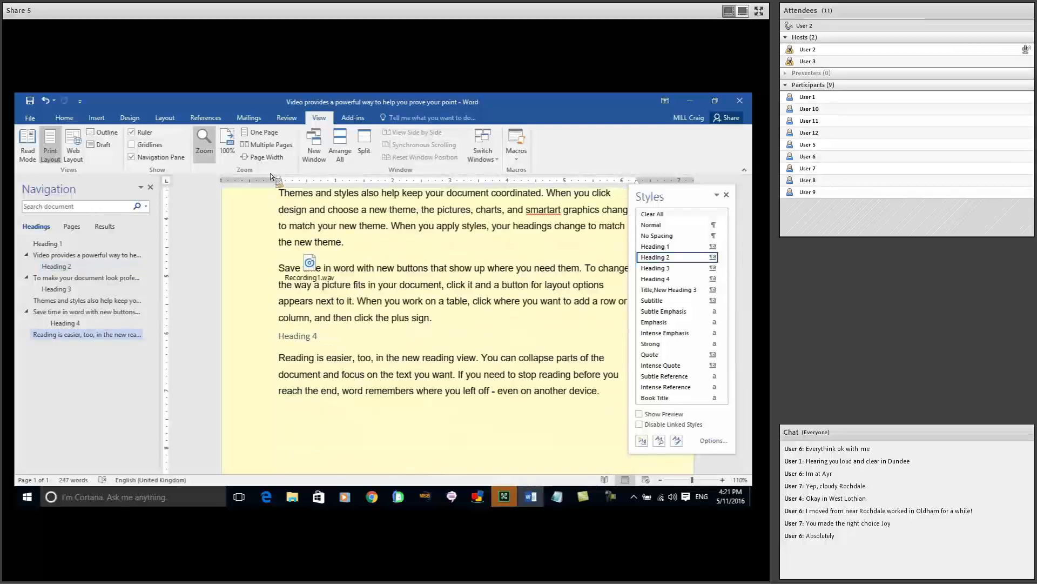
left_click(96, 117)
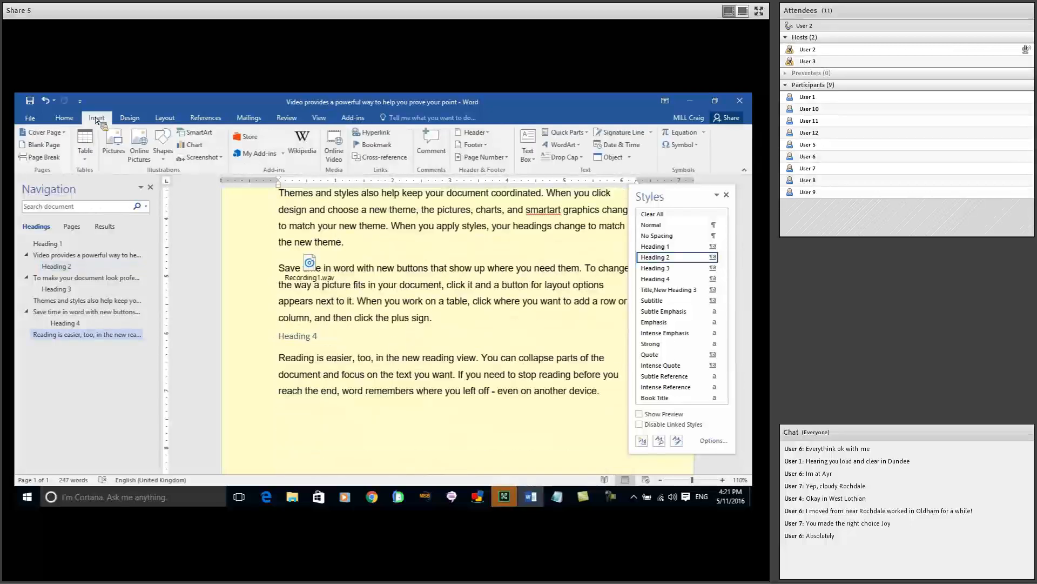
left_click(508, 161)
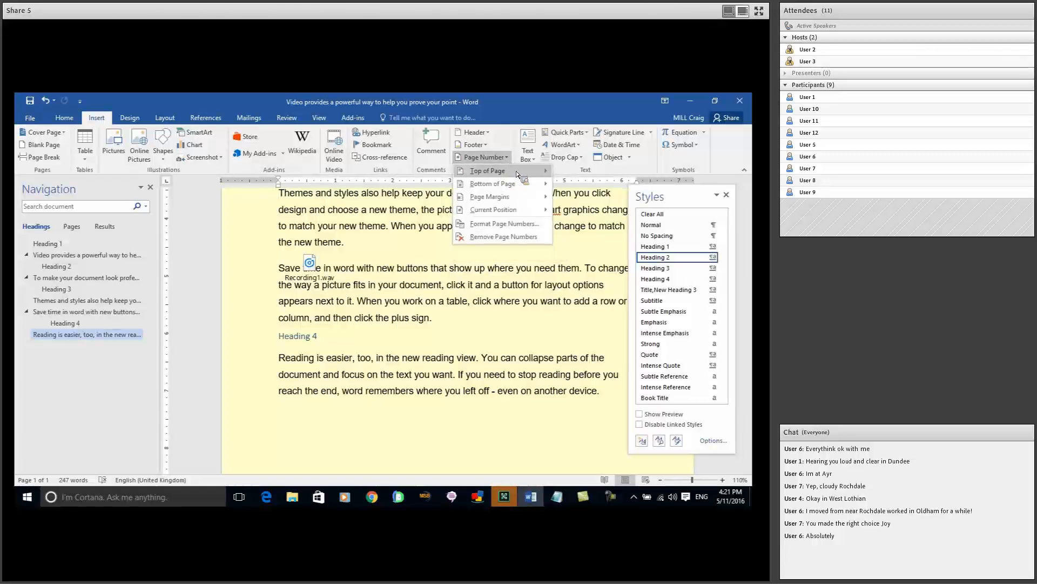
mouse_move(515, 193)
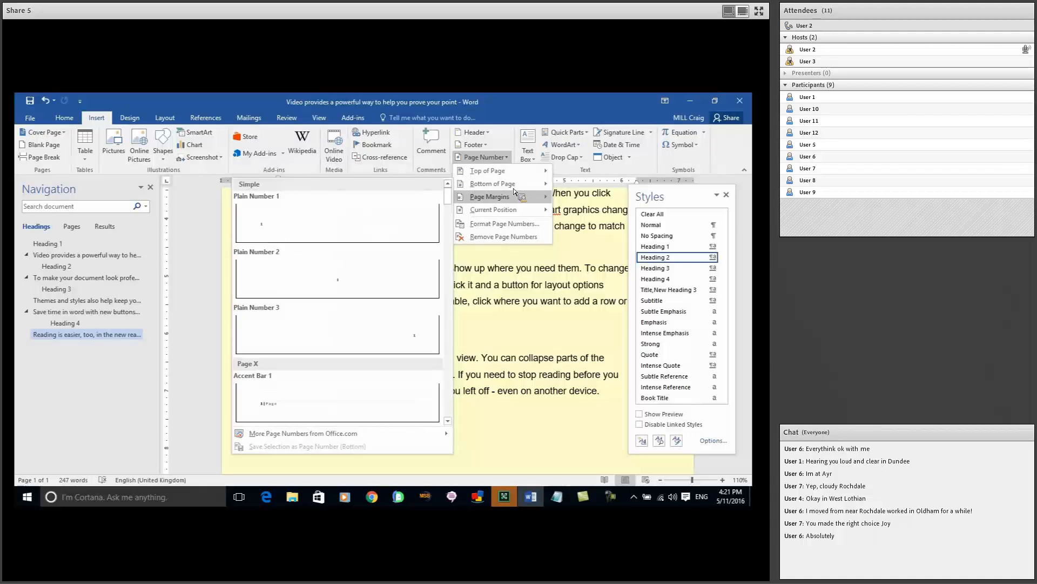
left_click(413, 332)
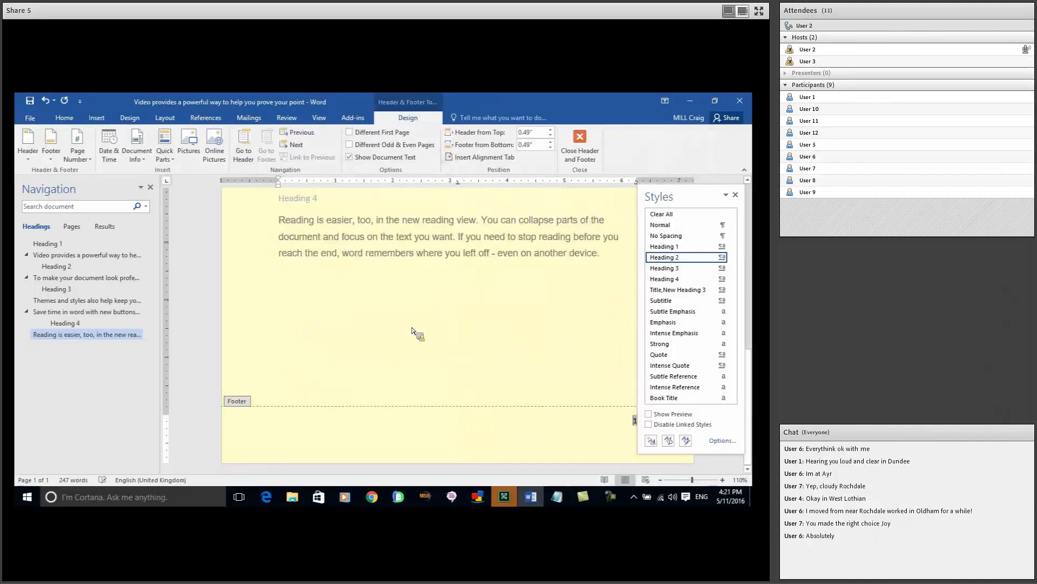
left_click(577, 147)
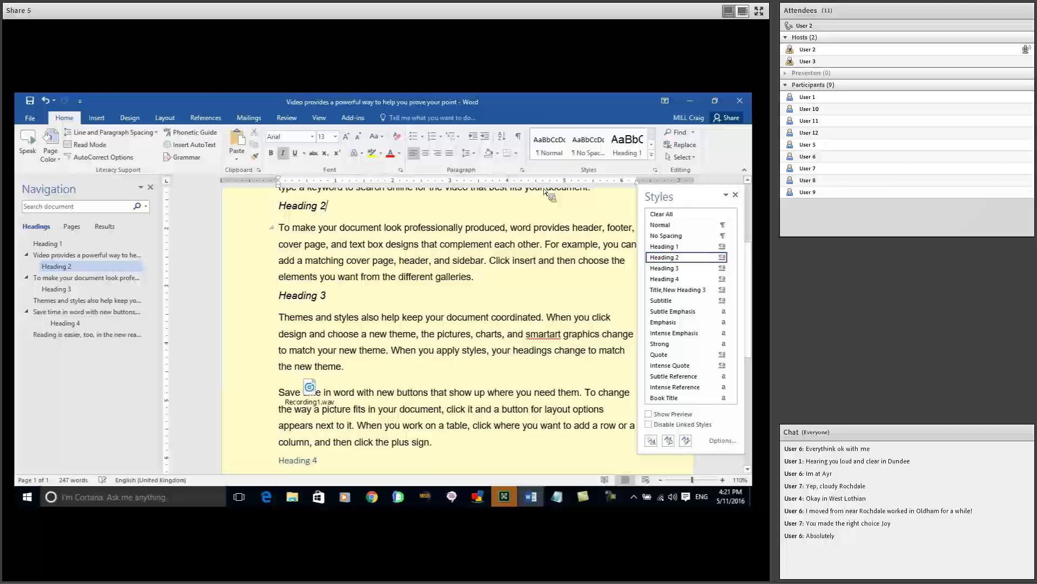
Add a new line at the end of the document reading "To find out more visit the BBC website"
scroll(489, 244, "down", 1)
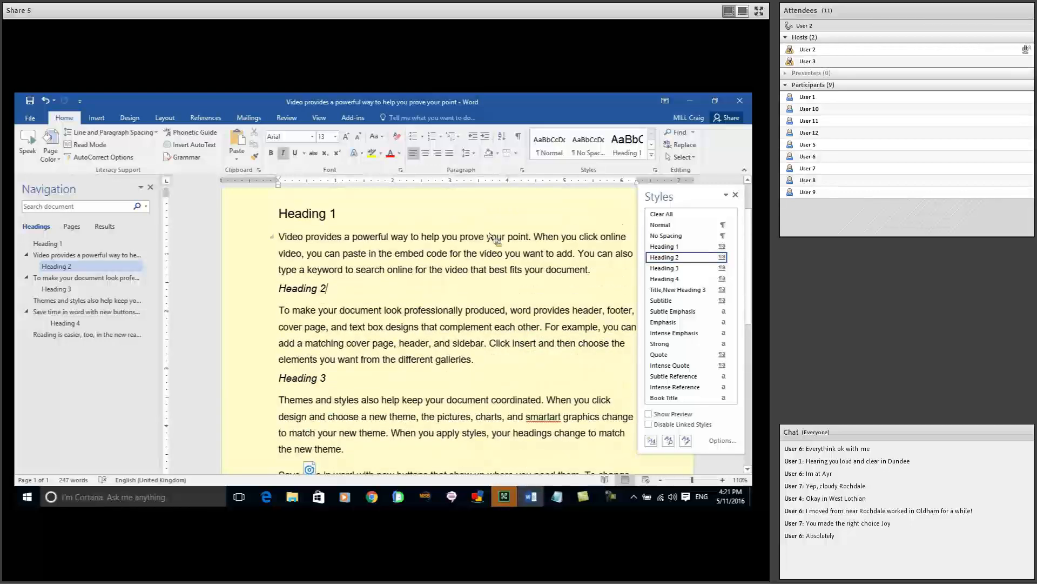
scroll(490, 238, "down", 8)
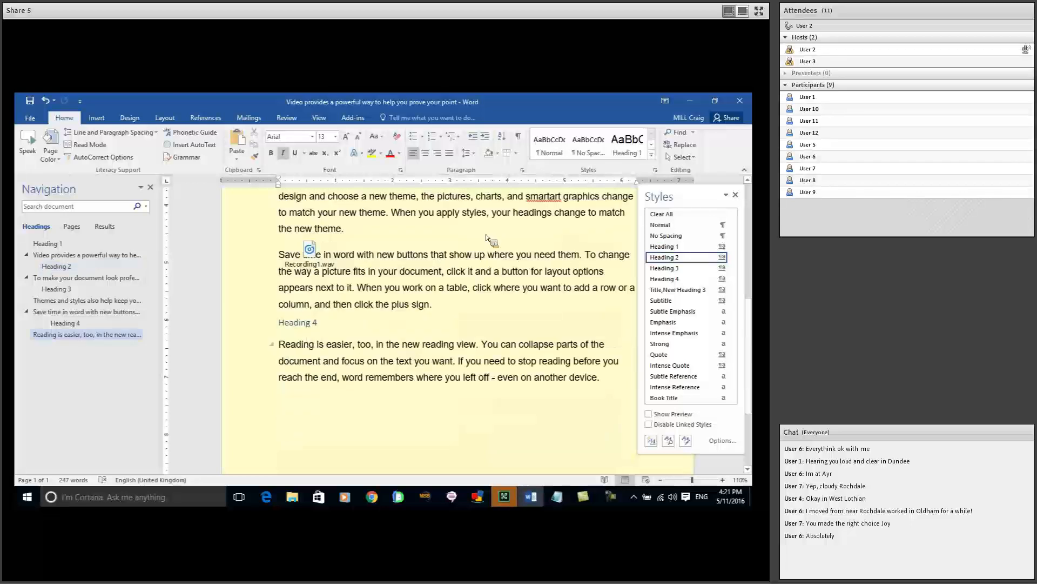
left_click(613, 382)
key("Return")
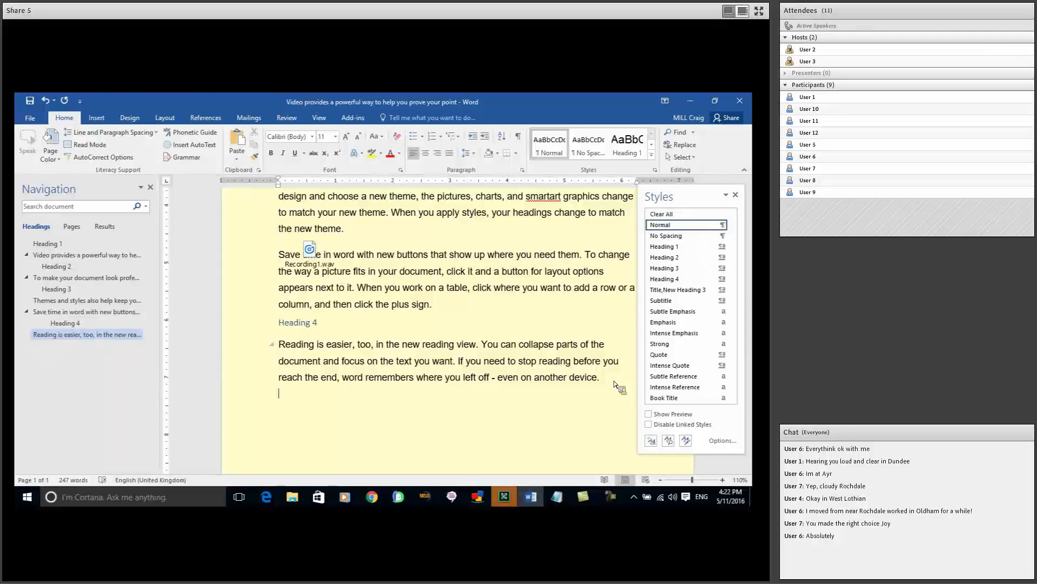
type("To find out more visit the B")
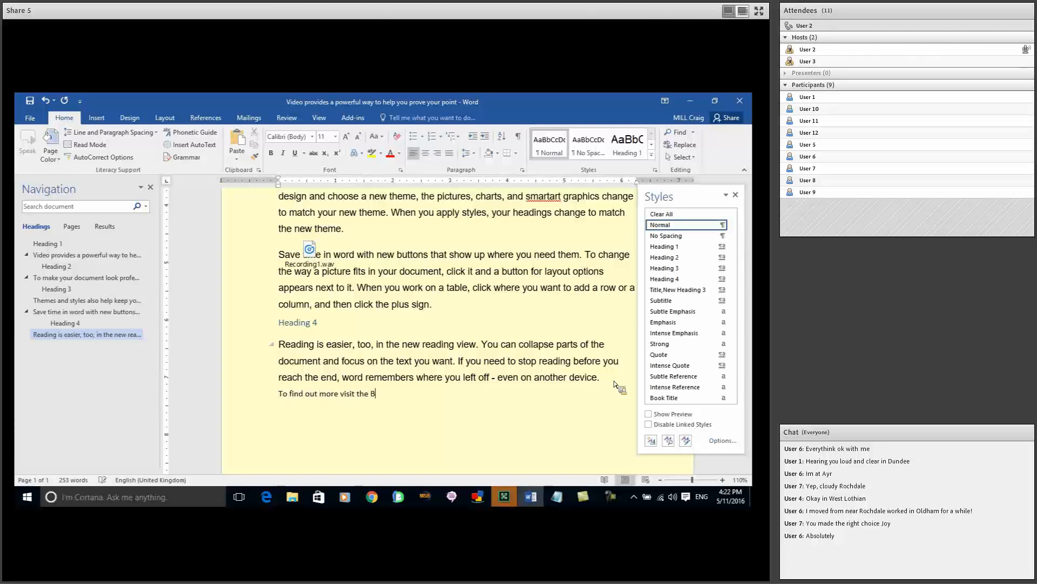
type("BC web")
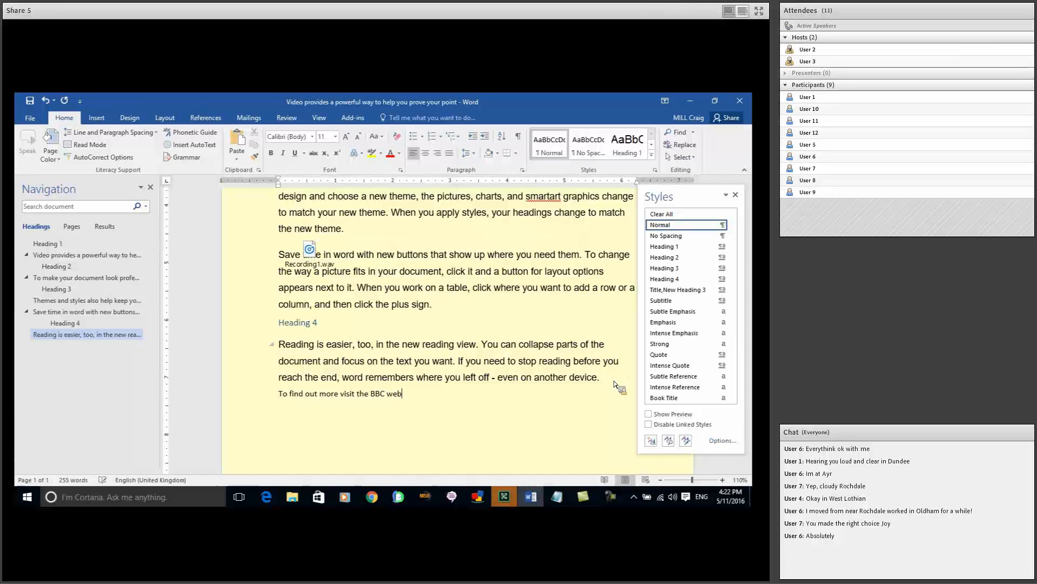
type("site")
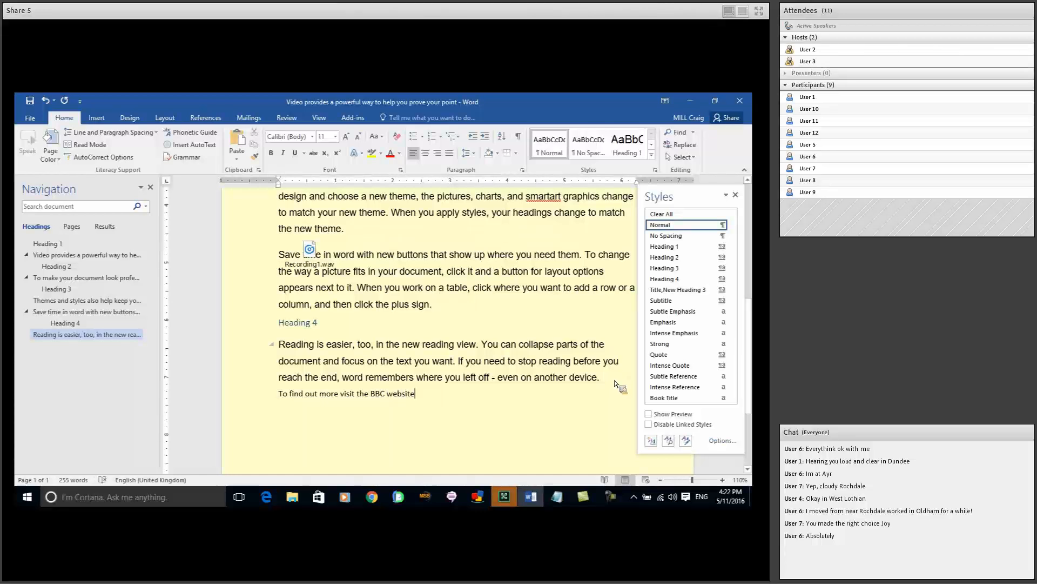
Enlarge the last line, "To find out more visit the BBC website", to 14 pt
left_click_drag(436, 403, 296, 397)
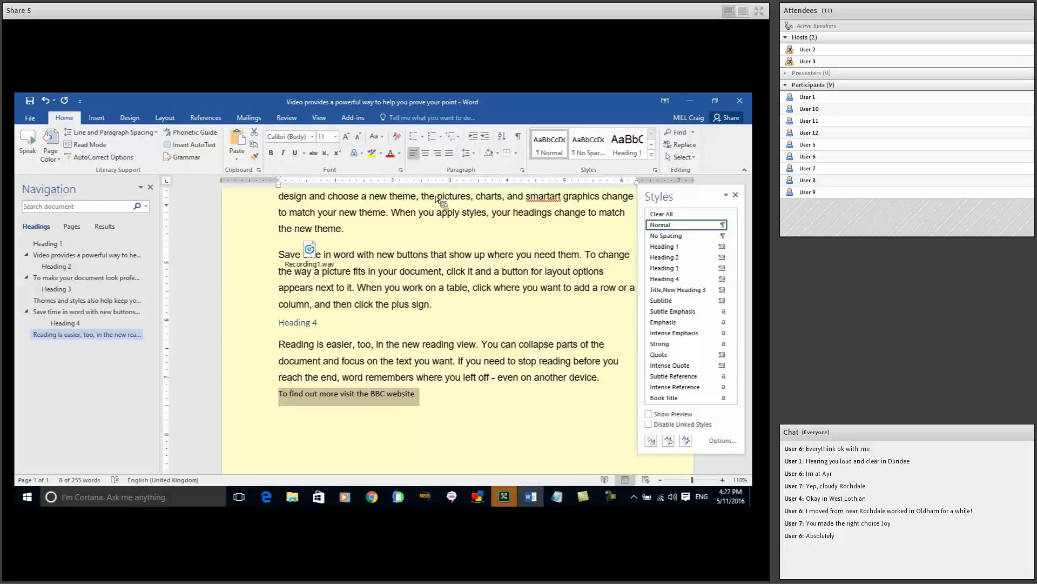
left_click(352, 139)
left_click(352, 139)
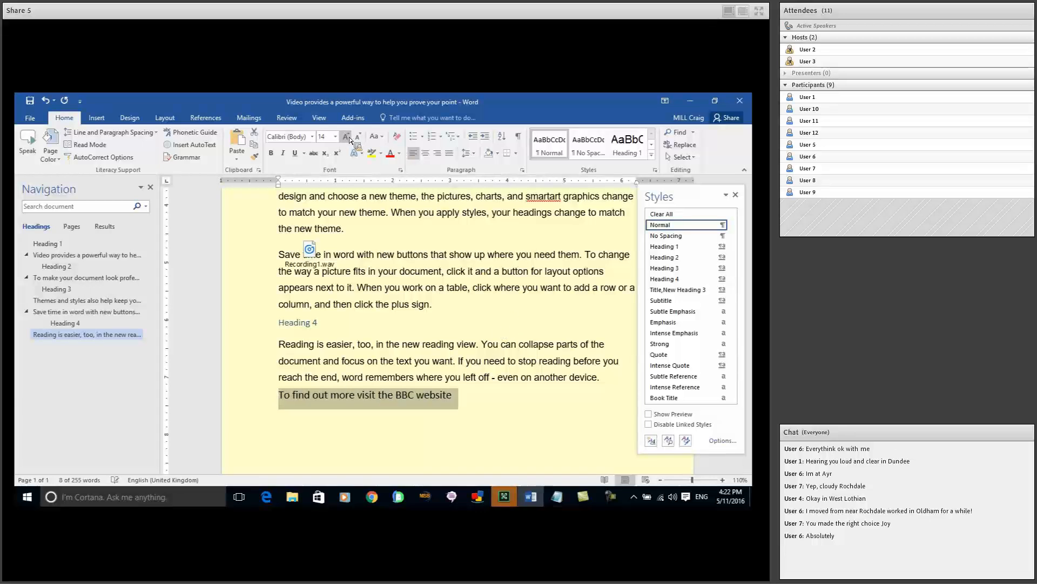
left_click(475, 400)
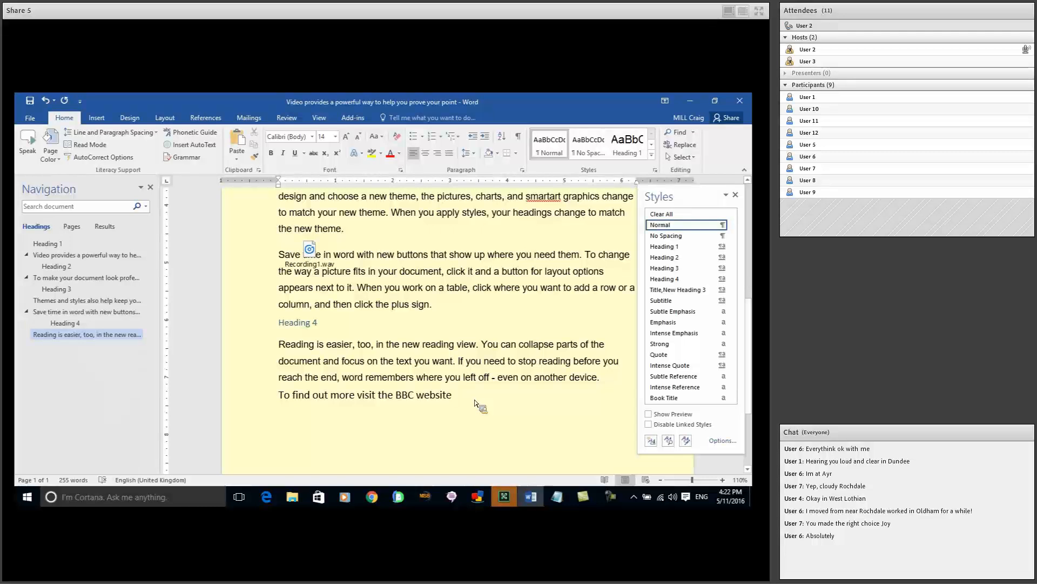
left_click_drag(463, 398, 430, 399)
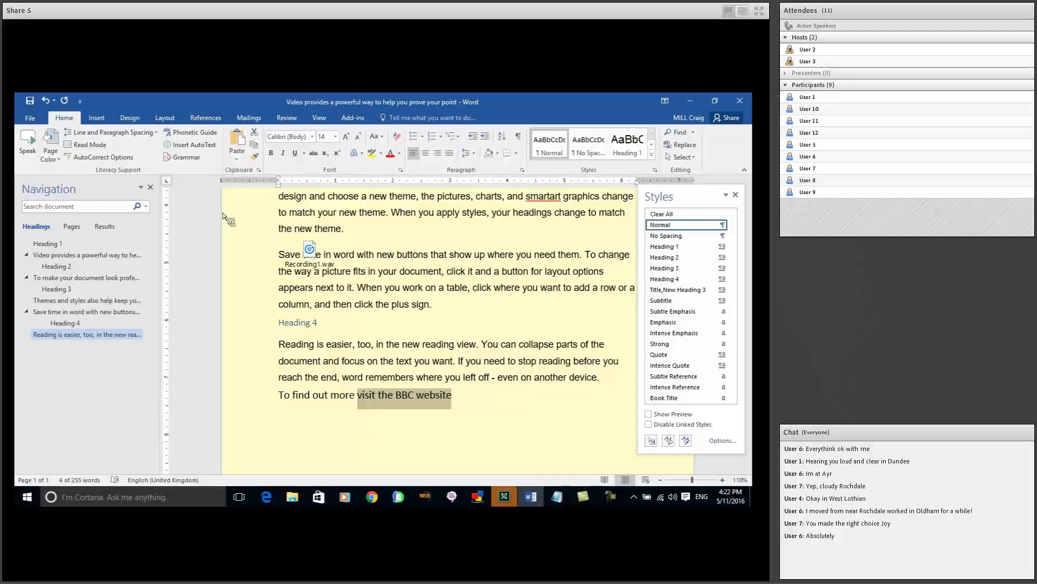
left_click(101, 118)
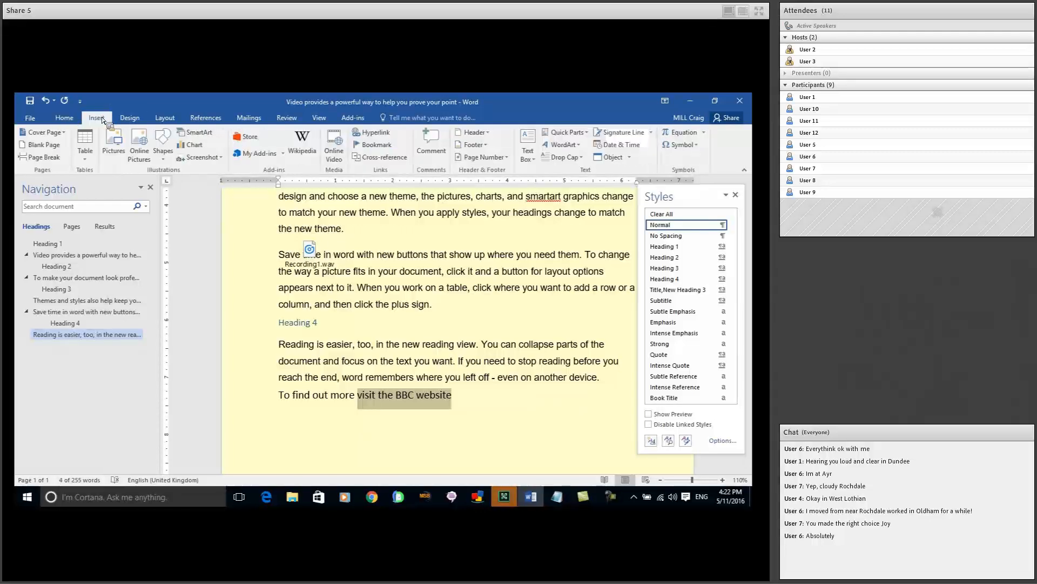
left_click(373, 133)
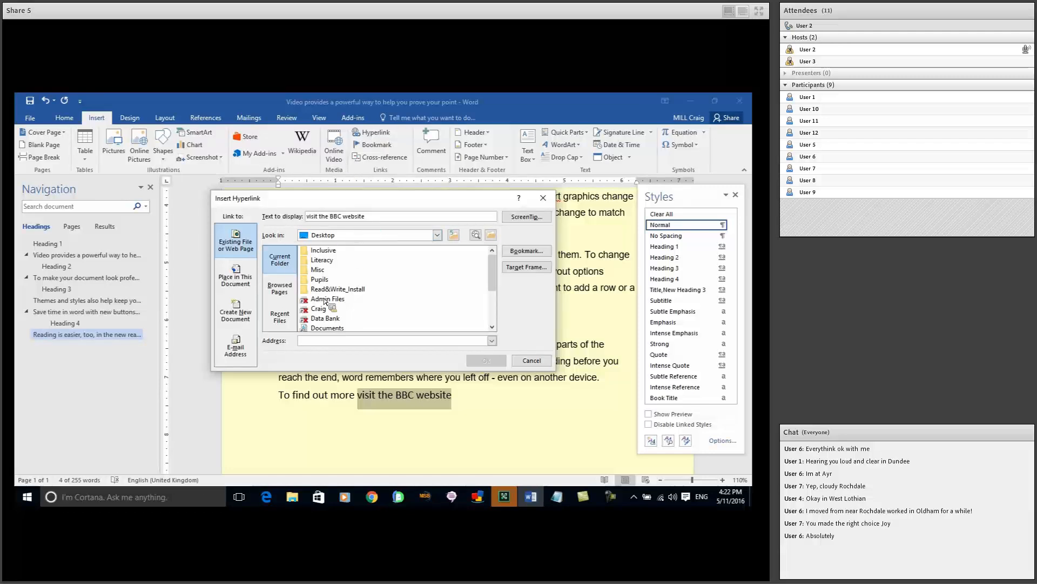
left_click(329, 343)
type("www.")
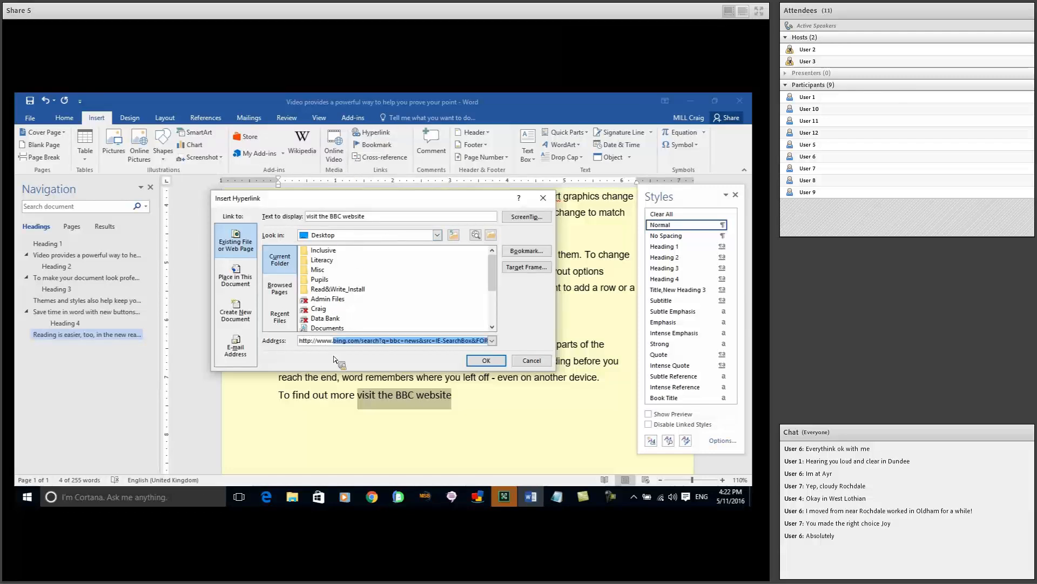
type("bb")
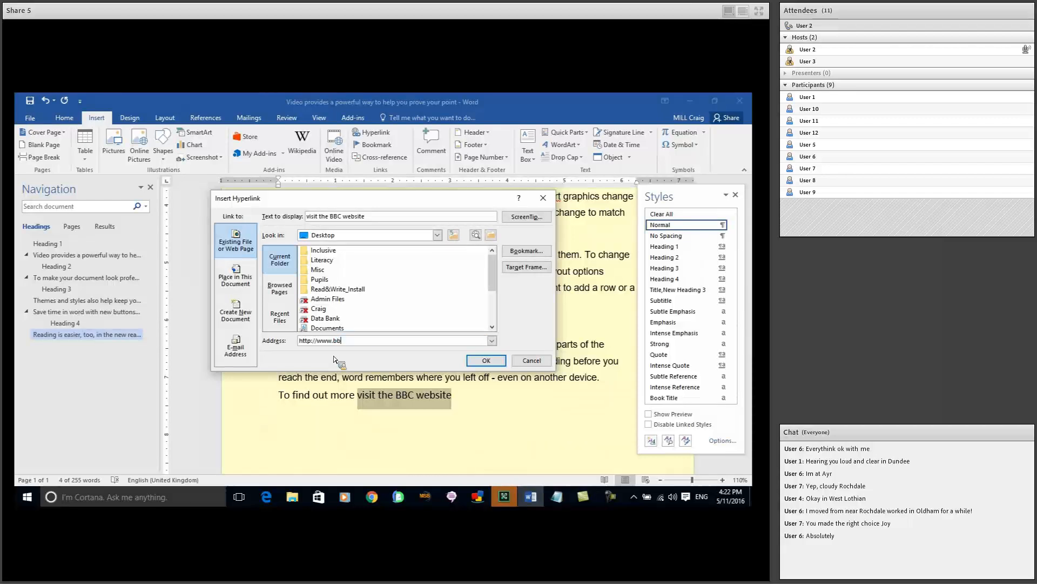
type("c.co.uk")
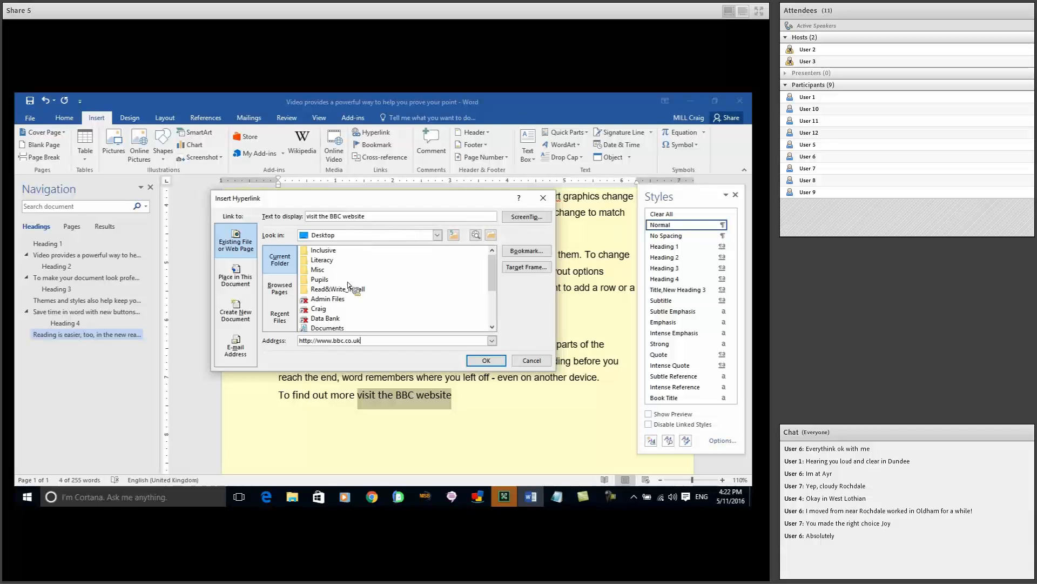
Give the BBC hyperlink the ScreenTip "Lots of interesting information on this site" and insert the link
left_click(526, 217)
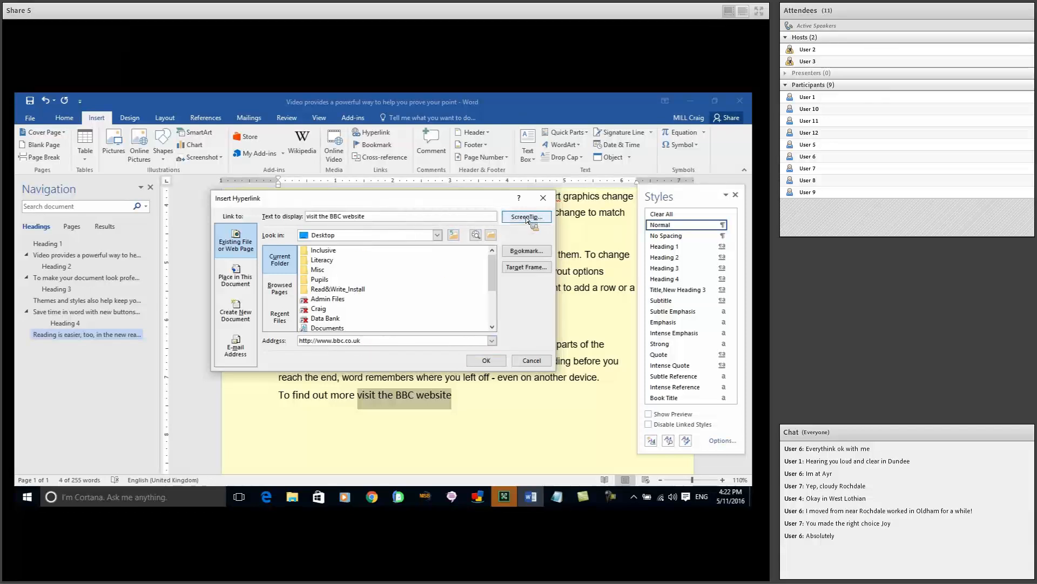
type("Lots of interesting information on this site")
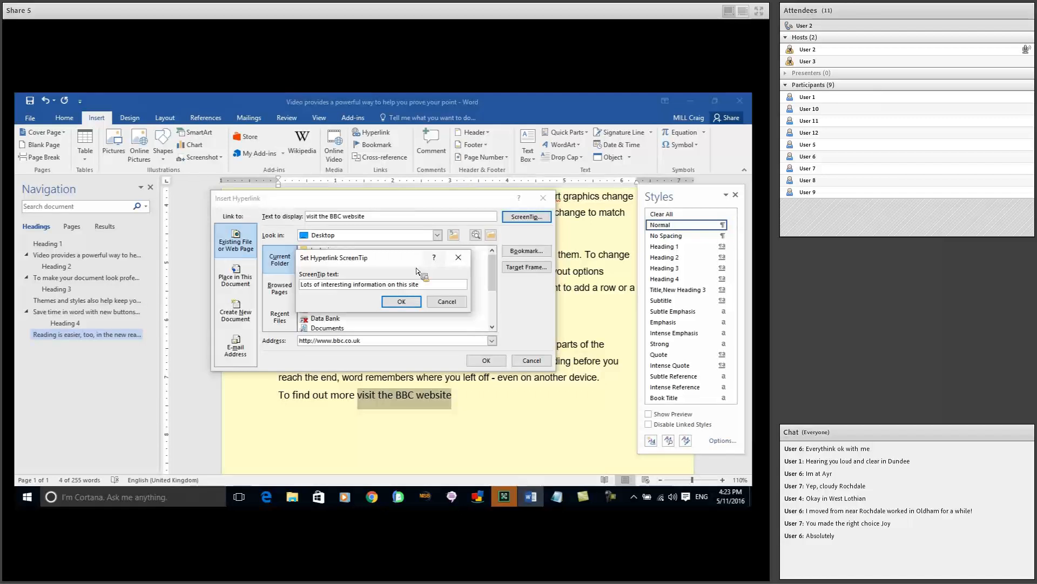
left_click(410, 303)
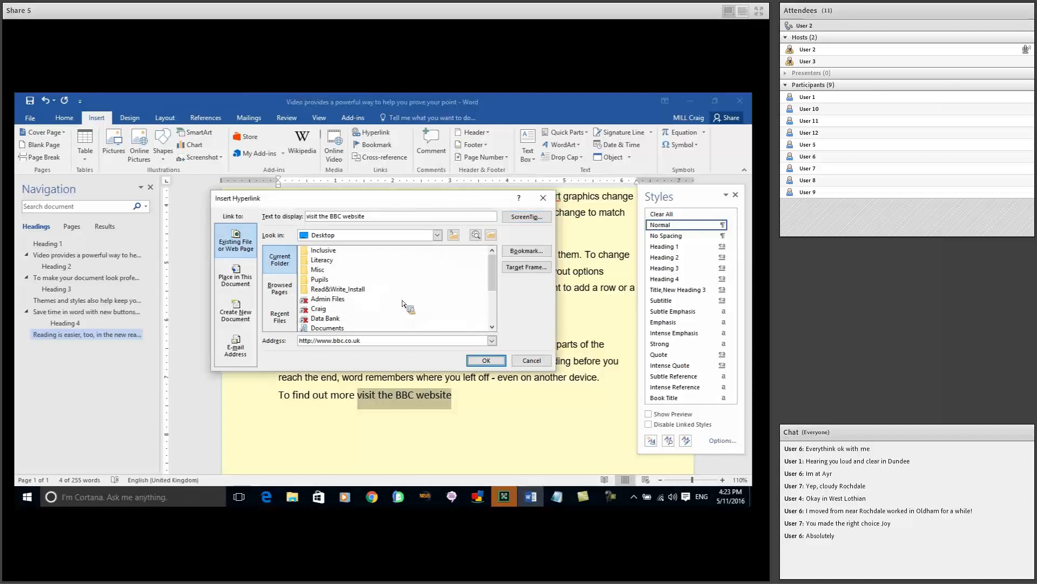
left_click(478, 362)
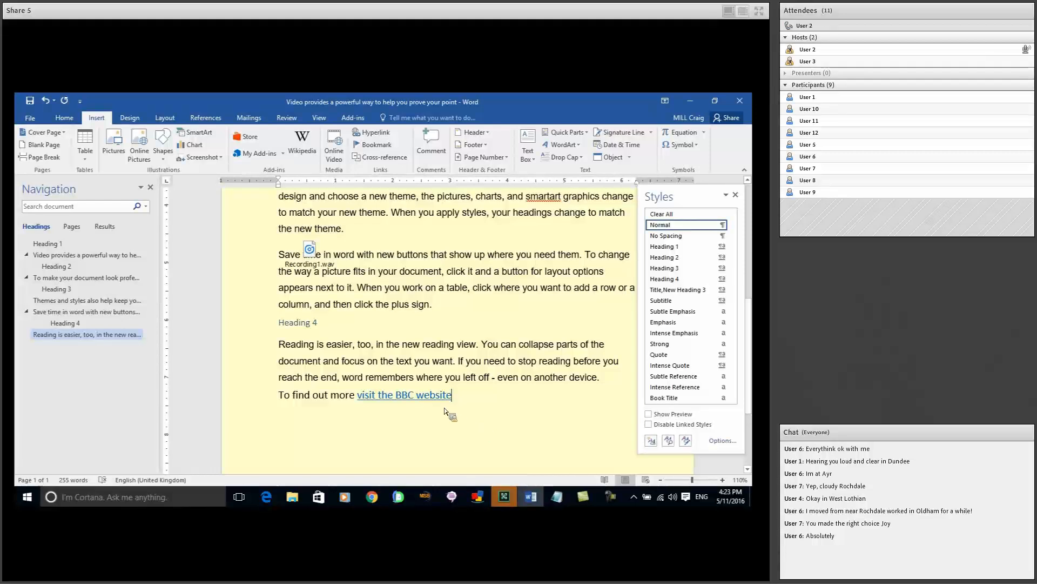
mouse_move(436, 401)
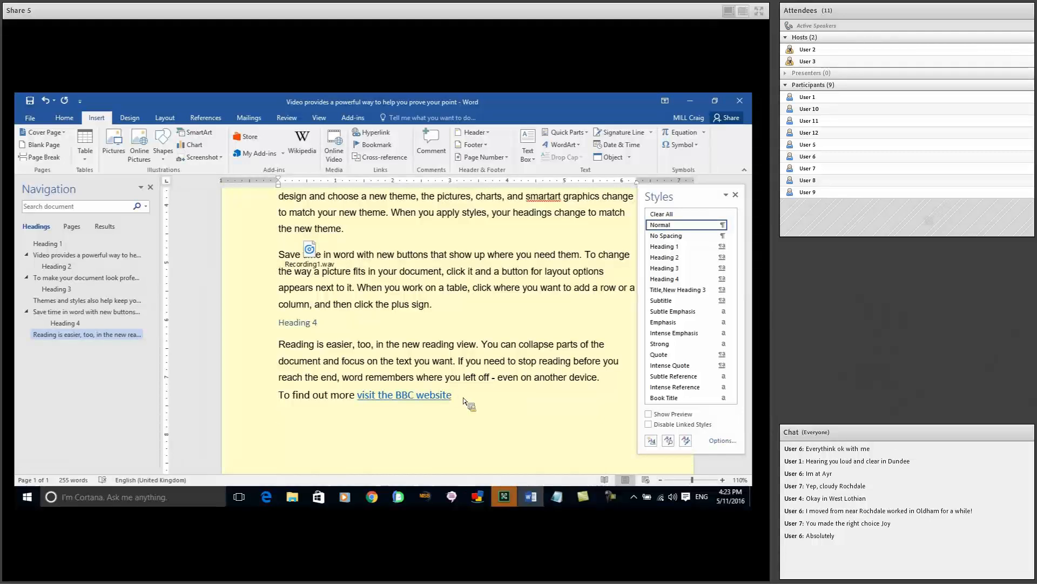
Add a new line reading "Go to top" below the BBC link and close the Styles pane
type("Go to top")
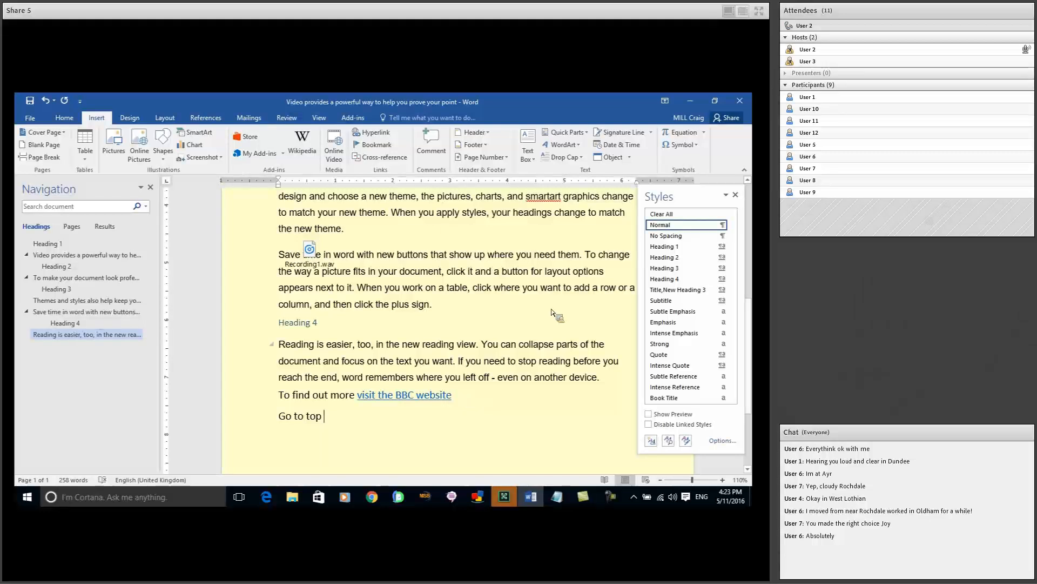
left_click(736, 195)
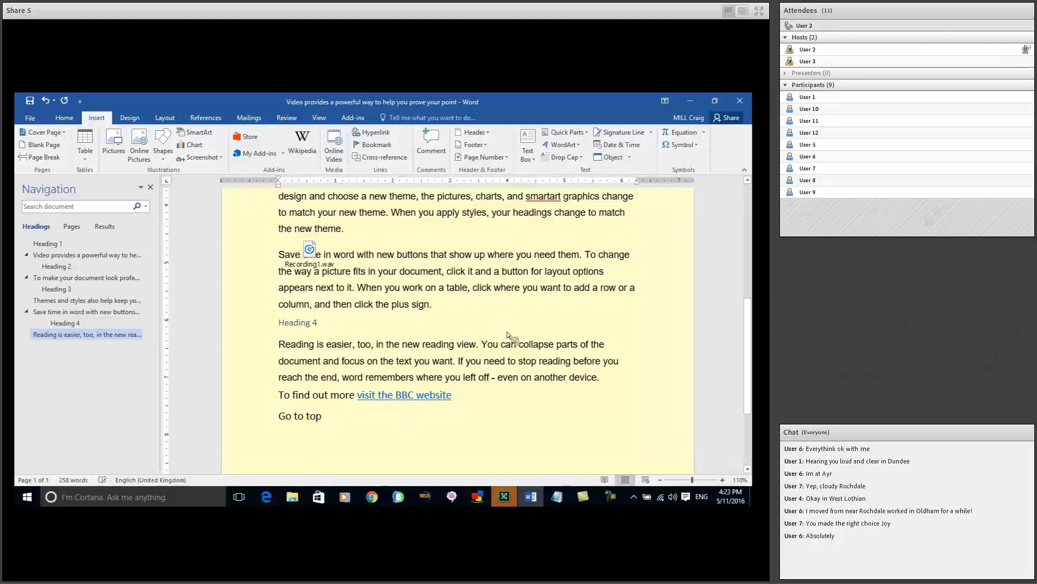
Link the "Go to top" text to Heading 1 in this document and follow the link to test it
triple_click(328, 423)
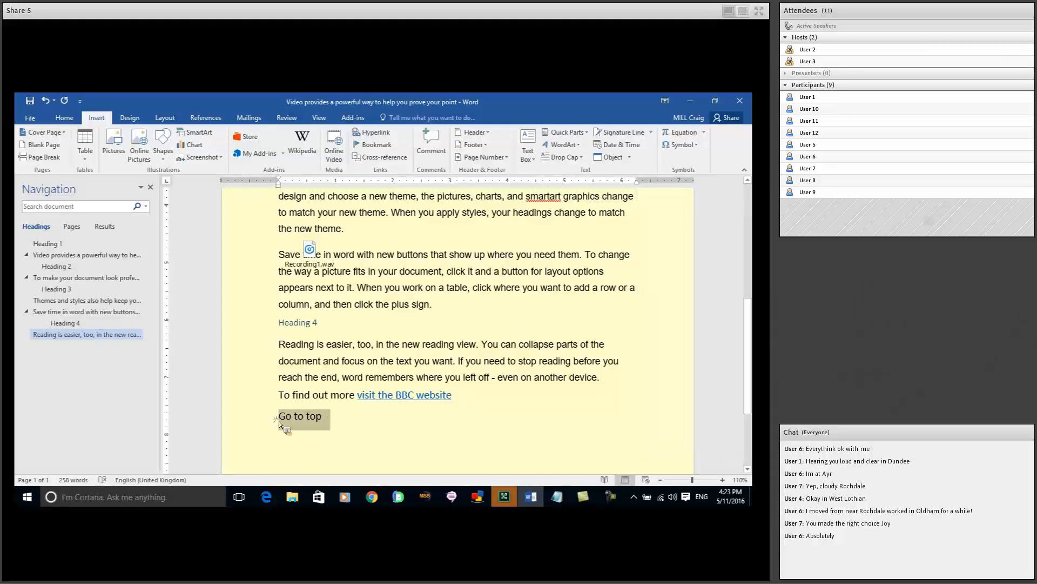
left_click(382, 137)
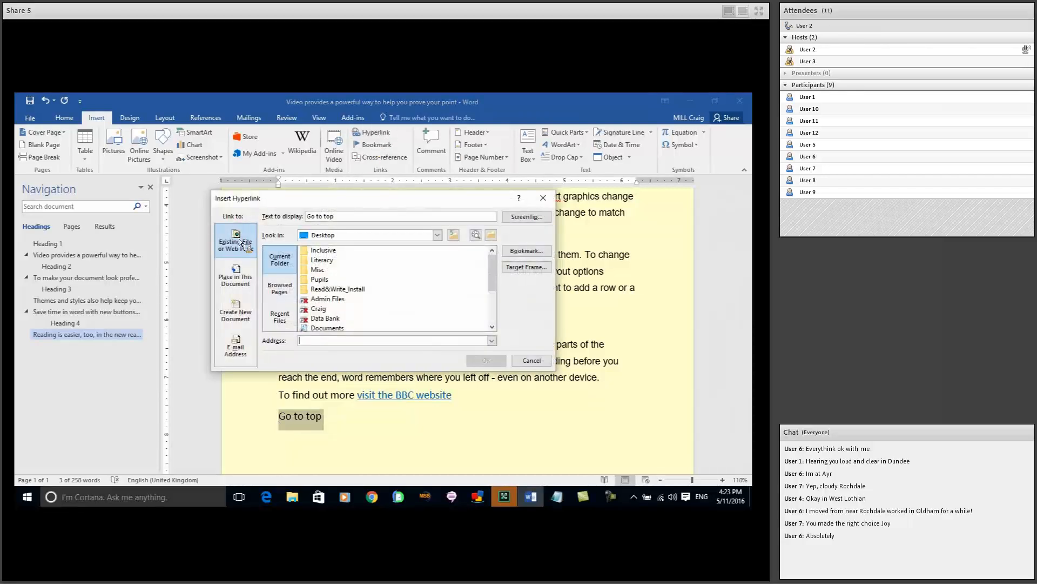
left_click(241, 279)
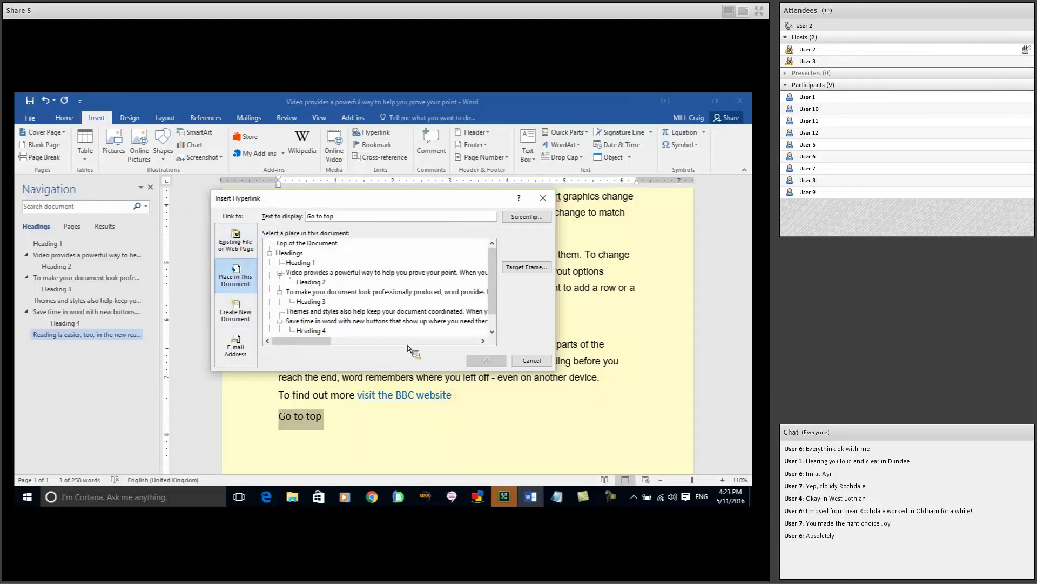
left_click_drag(492, 296, 493, 312)
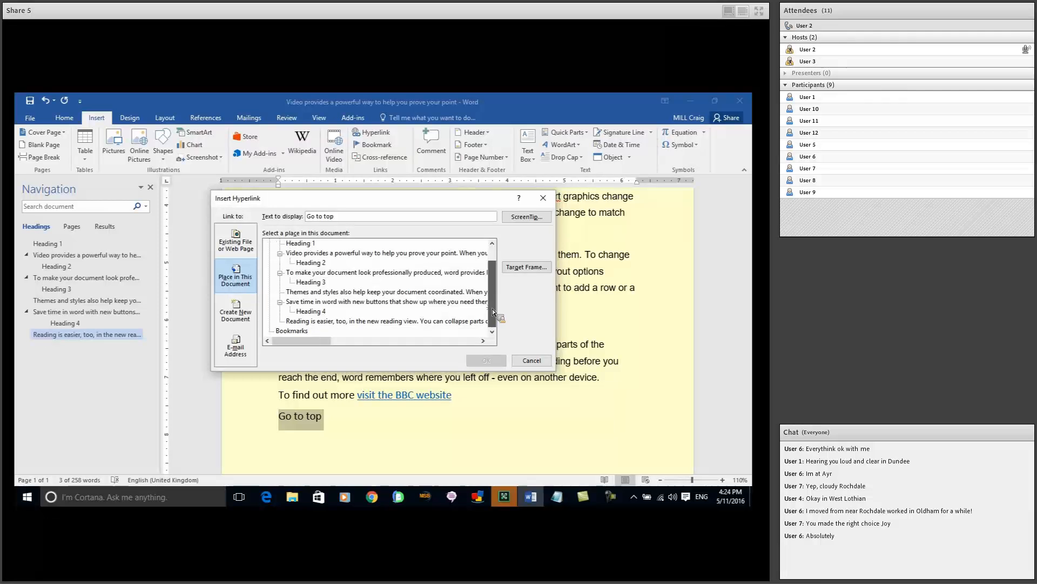
left_click(310, 311)
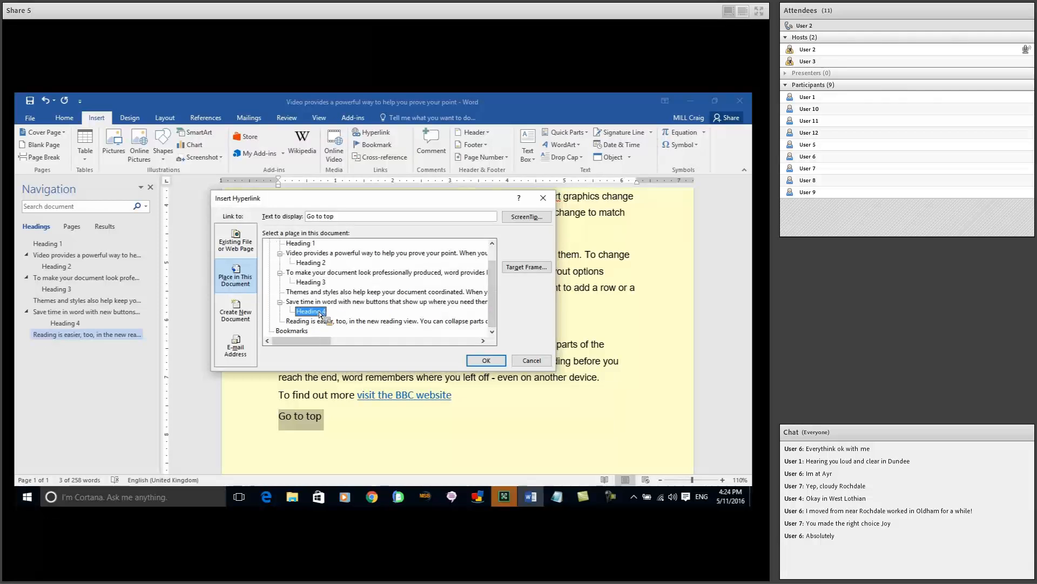
left_click(315, 263)
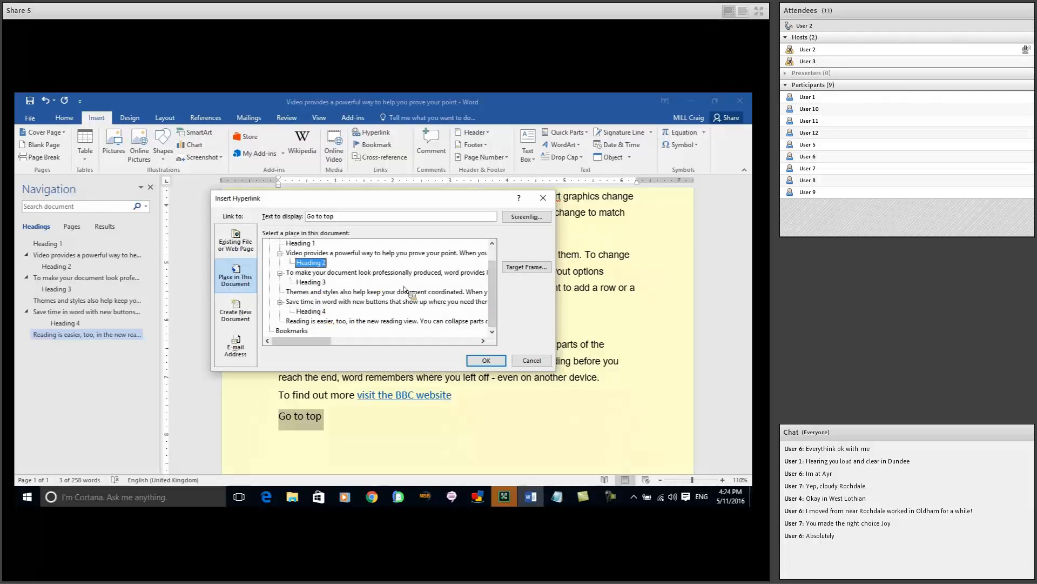
left_click_drag(492, 296, 494, 277)
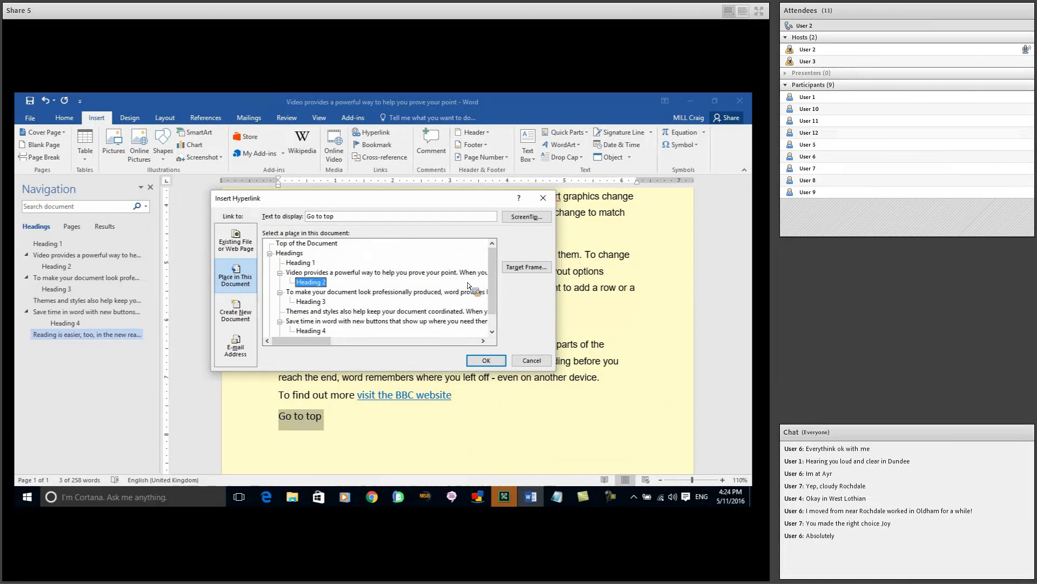
left_click(300, 263)
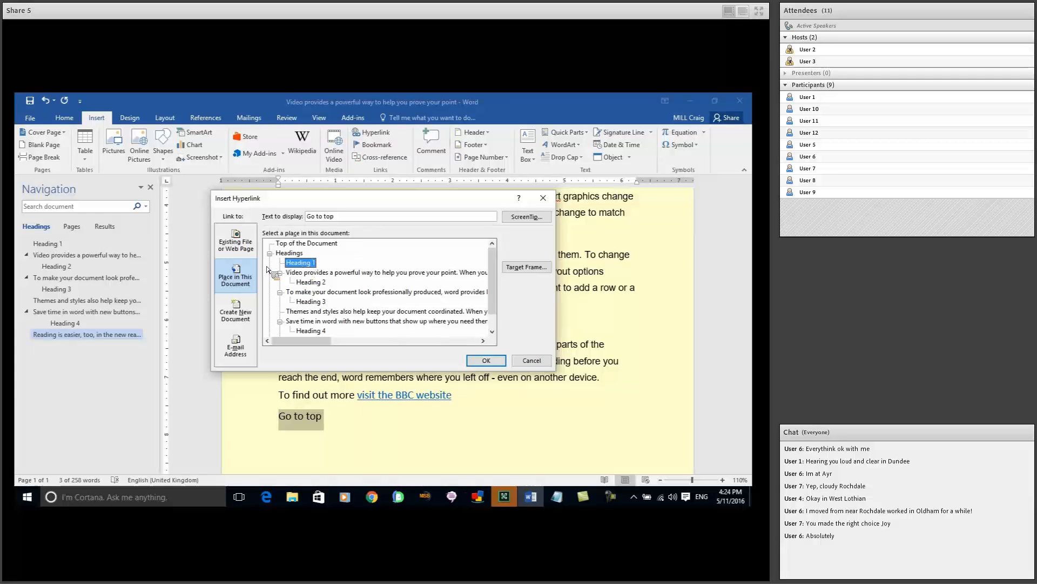
left_click(487, 362)
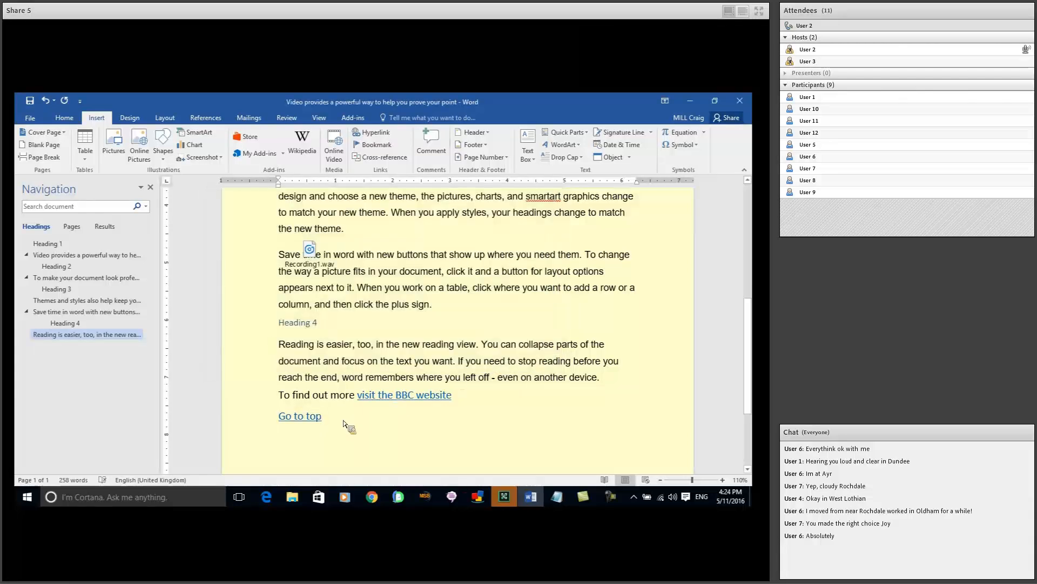
left_click(309, 417, "ctrl")
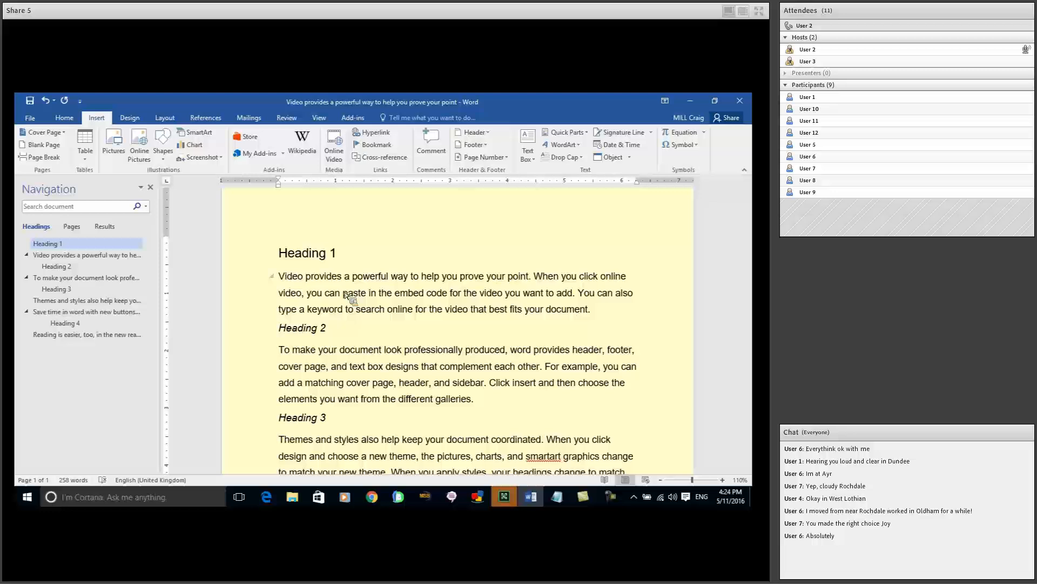
Insert a page break before Heading 1 and place the cursor on the blank first page
key("ctrl+Return")
scroll(346, 295, "up", 12)
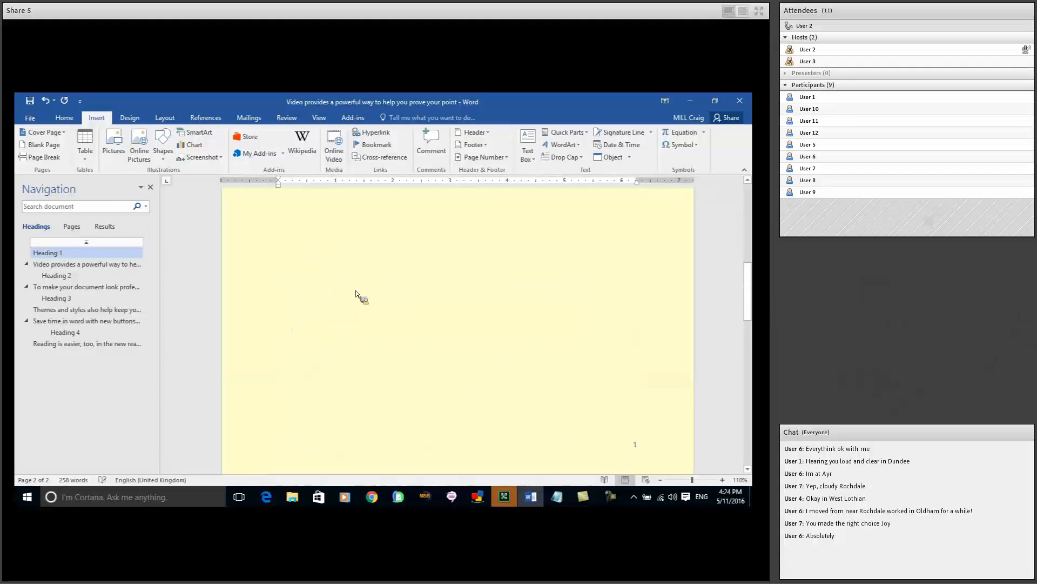
left_click(305, 255)
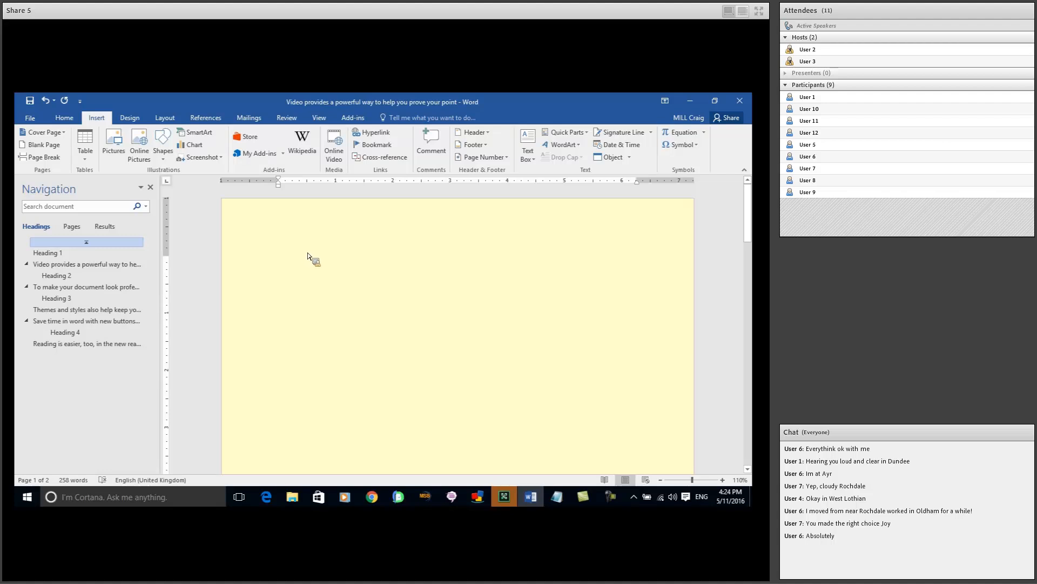
Insert a table of contents on the blank first page using the Automatic Table 1 layout
left_click(209, 118)
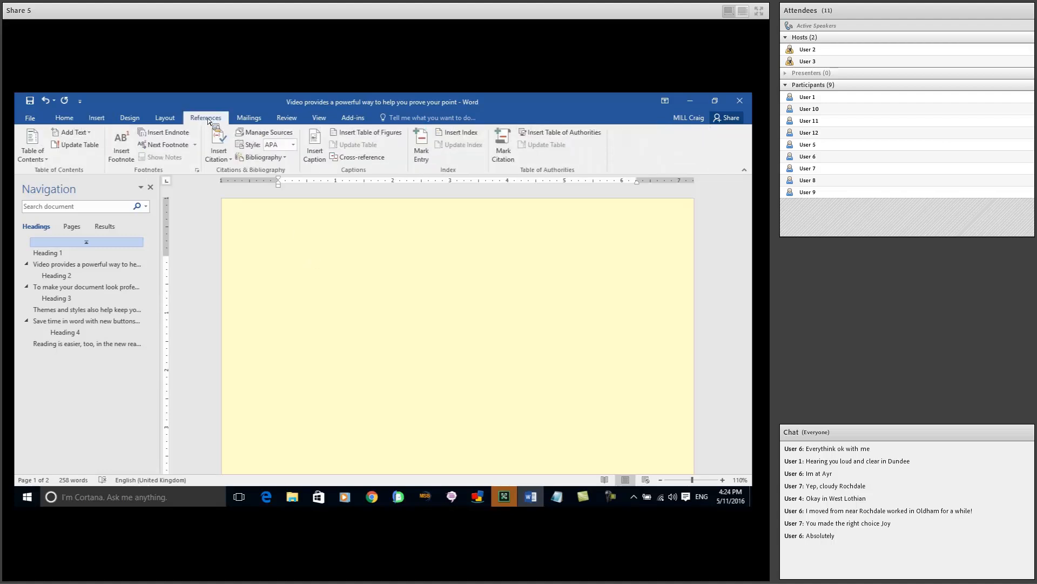
left_click(41, 161)
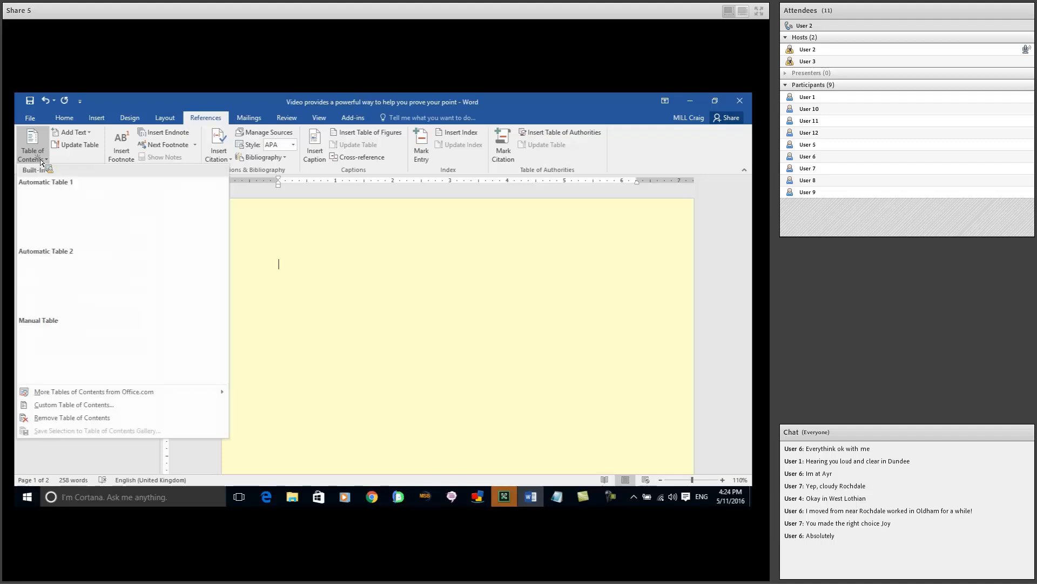
left_click(51, 222)
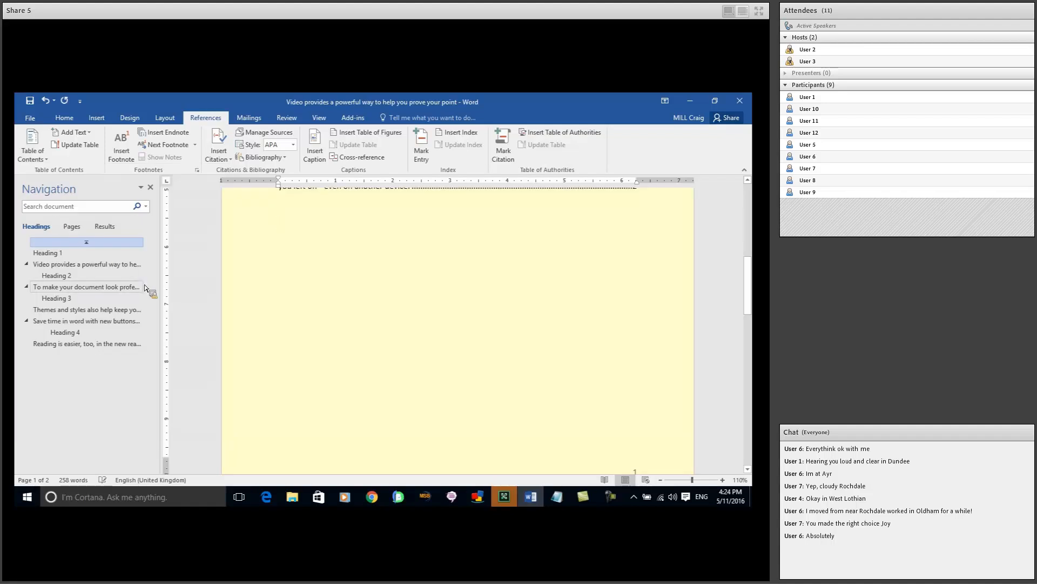
Examine the Heading 1 and Heading 2 entries in the table of contents and return to the end of the document
scroll(307, 300, "up", 6)
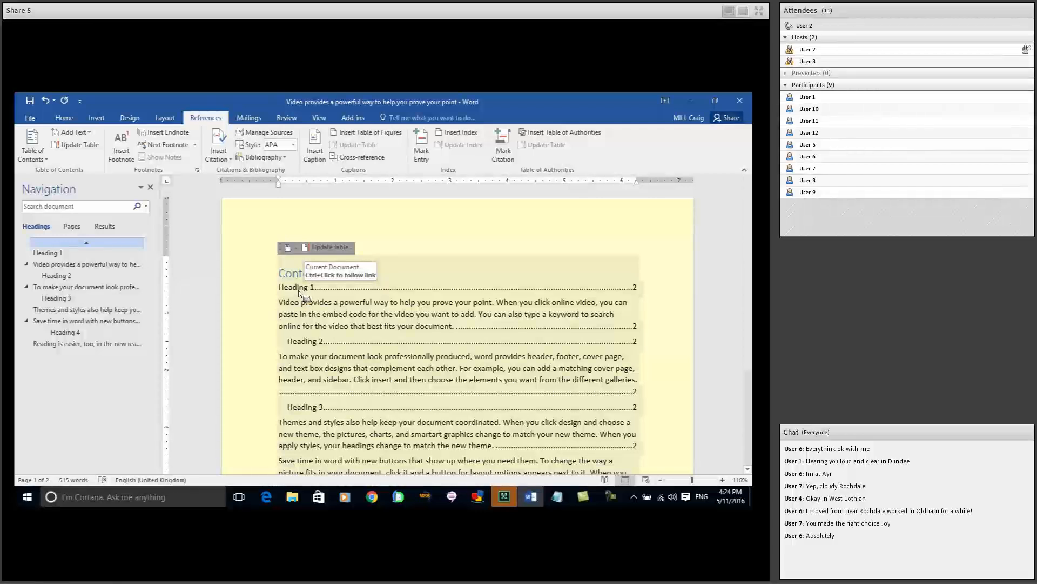
left_click(301, 292)
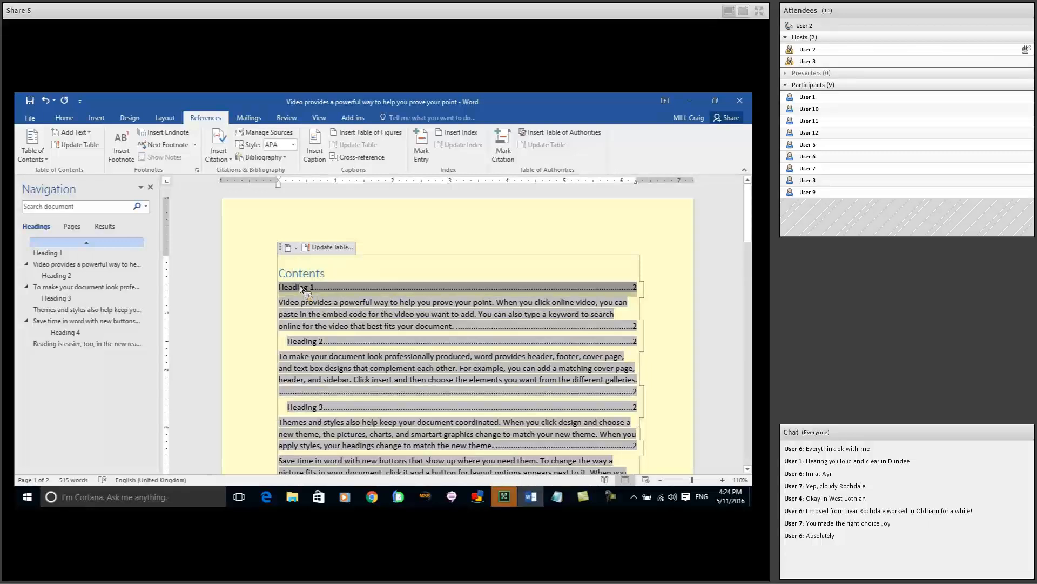
left_click(300, 343)
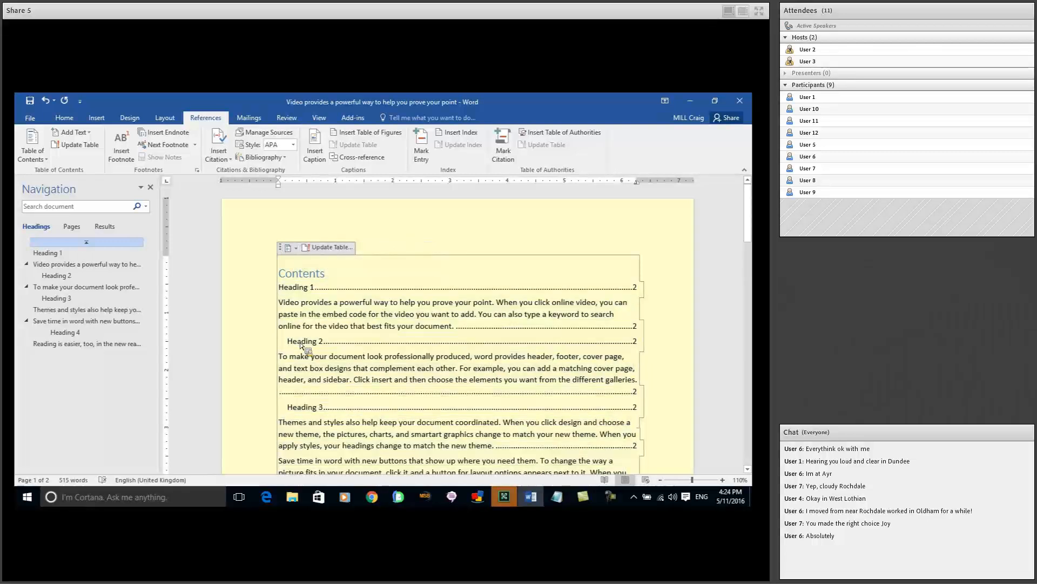
scroll(301, 346, "down", 15)
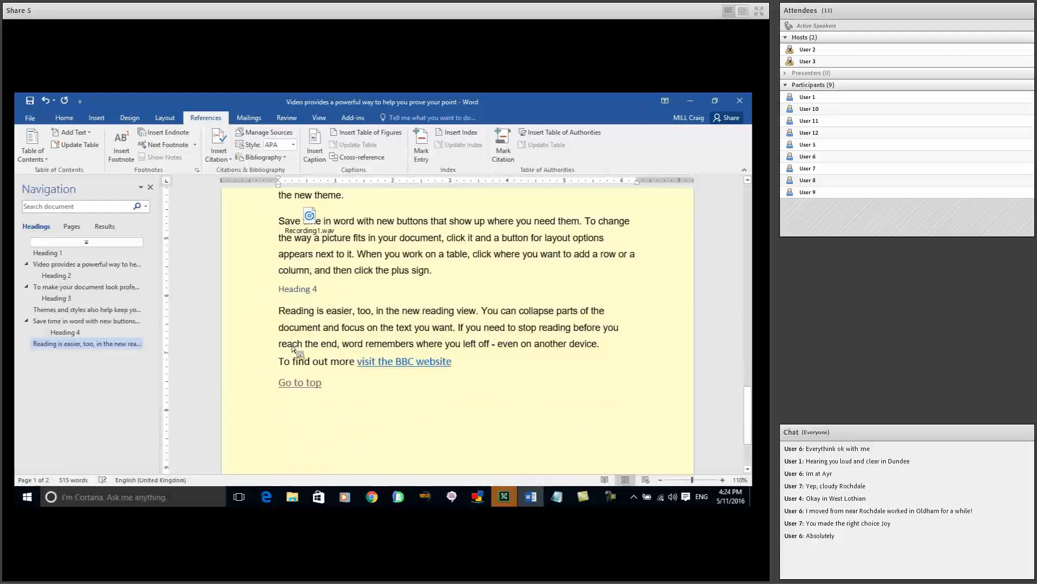
Follow the "Go to top" link to return to the table of contents at the start of the document
left_click(295, 385, "ctrl")
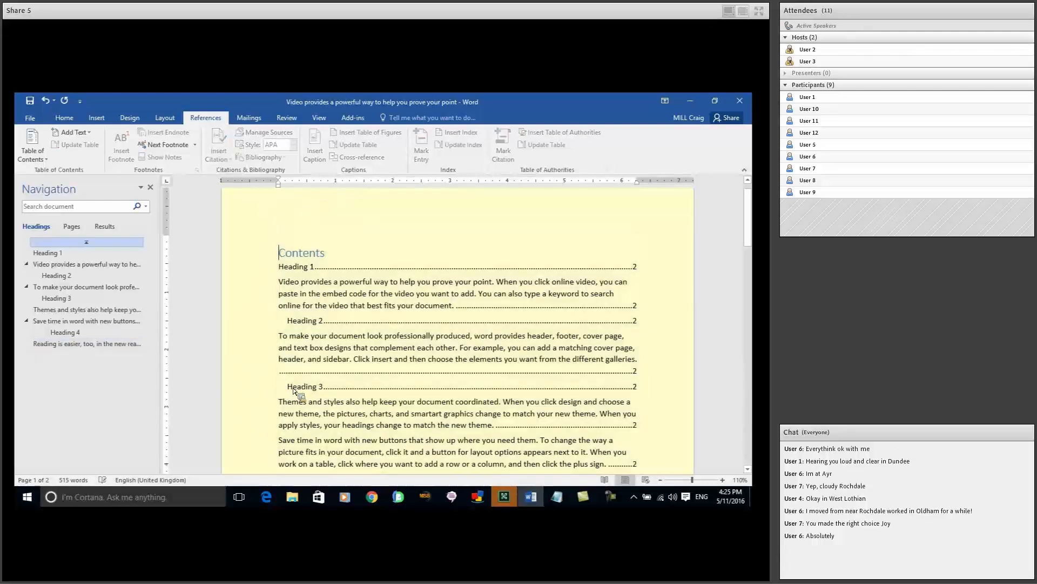
scroll(262, 354, "up", 1)
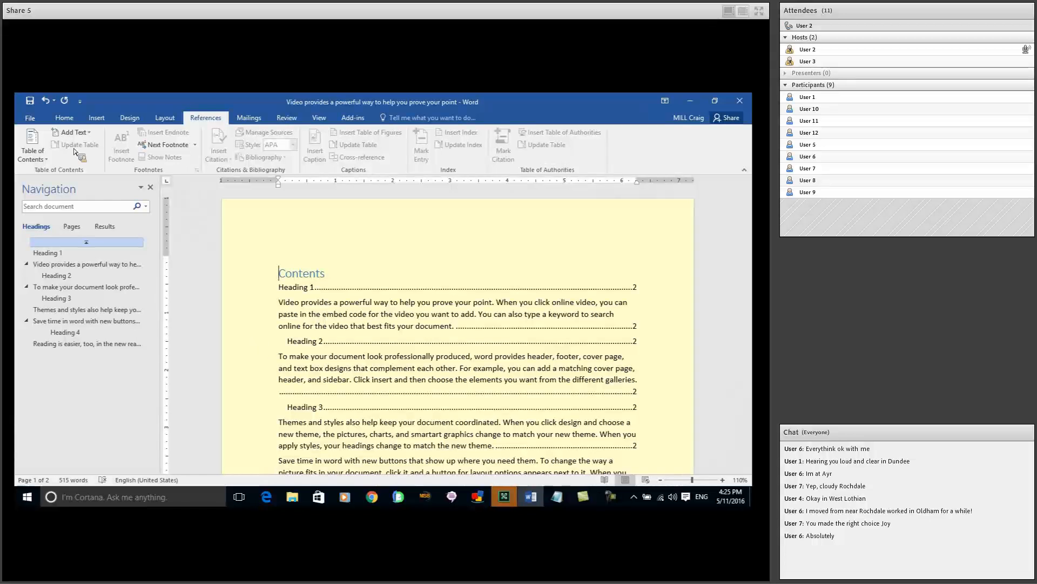
Start saving a copy of the document to the Desktop with PDF as the file type
left_click(30, 118)
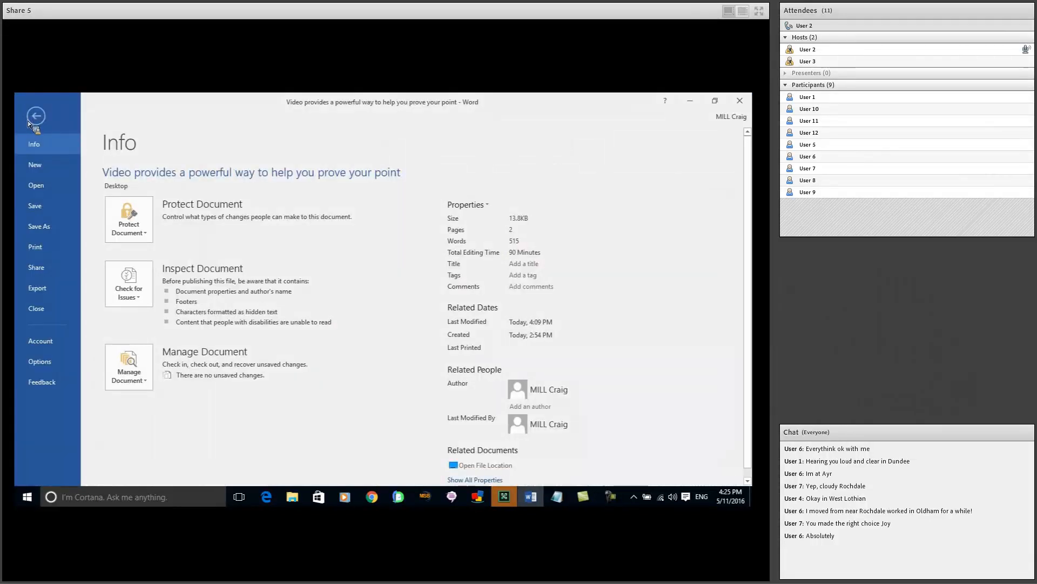
left_click(38, 226)
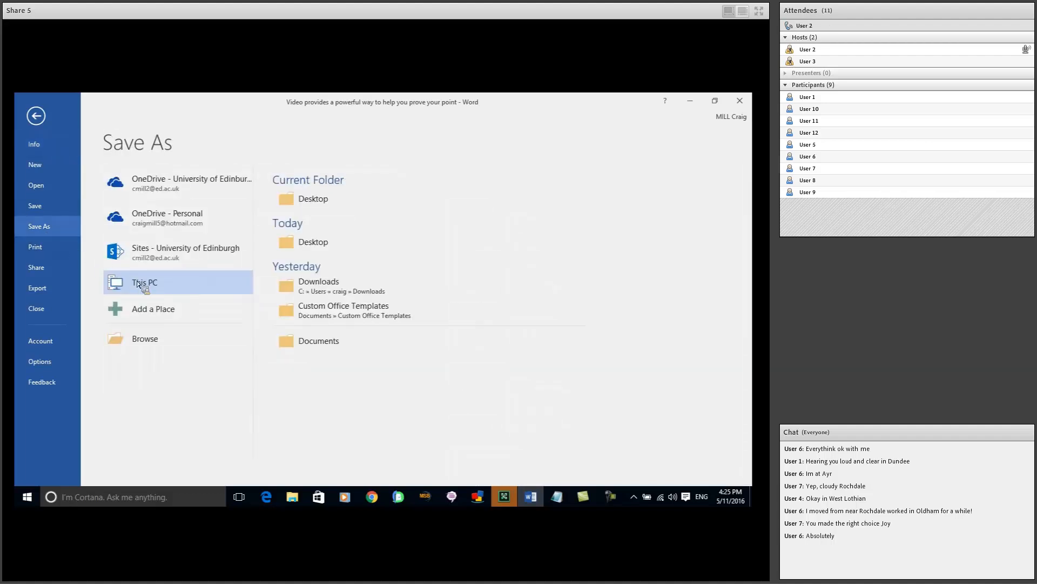
left_click(311, 204)
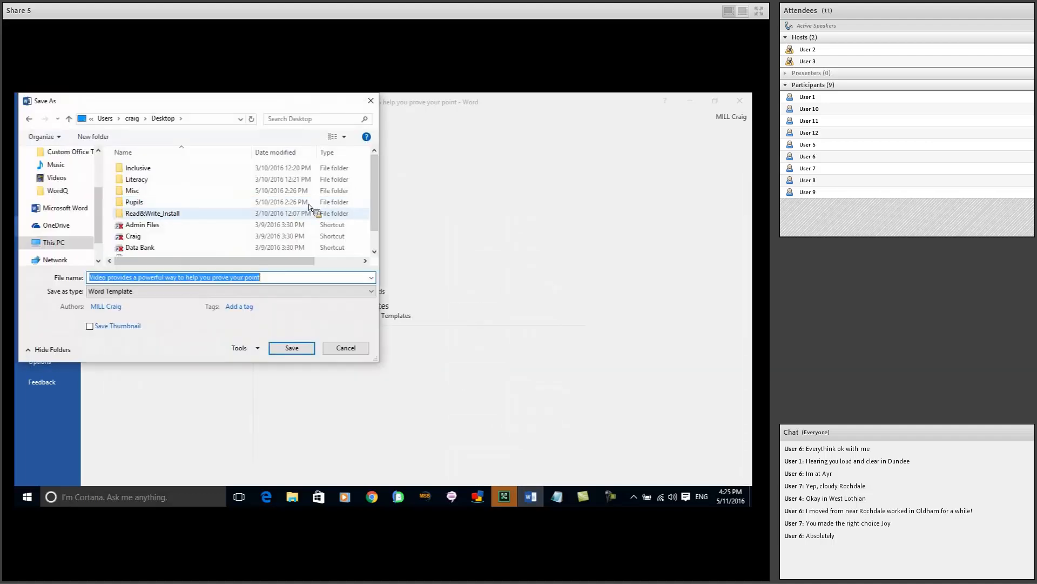
left_click(175, 297)
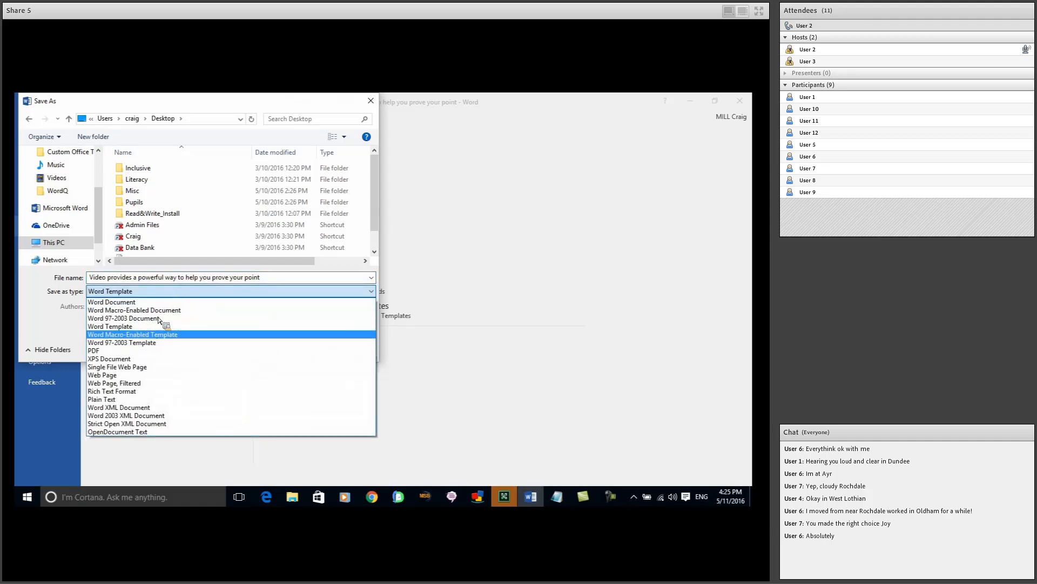
left_click(123, 351)
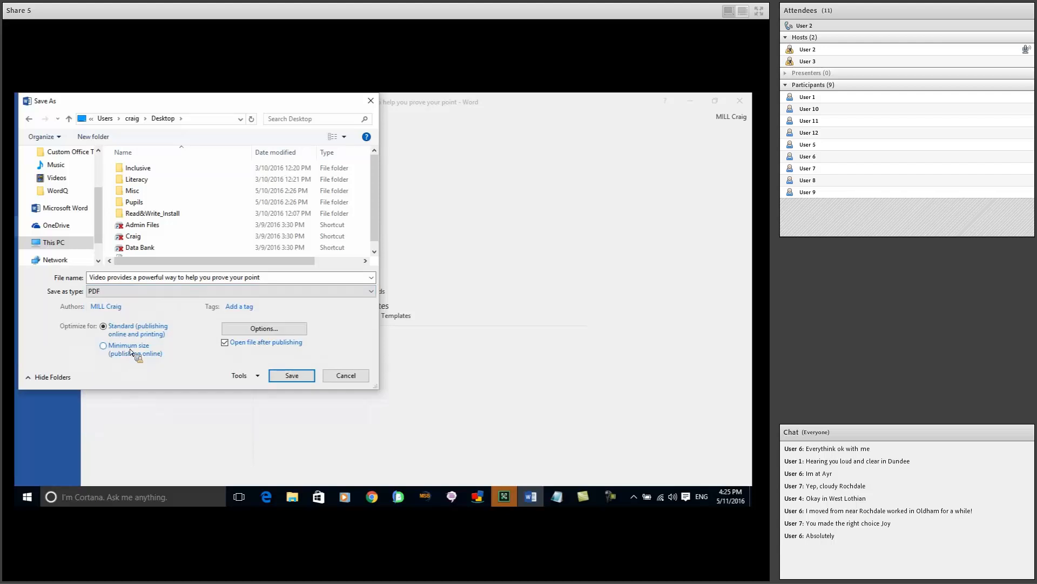
left_click_drag(242, 102, 342, 120)
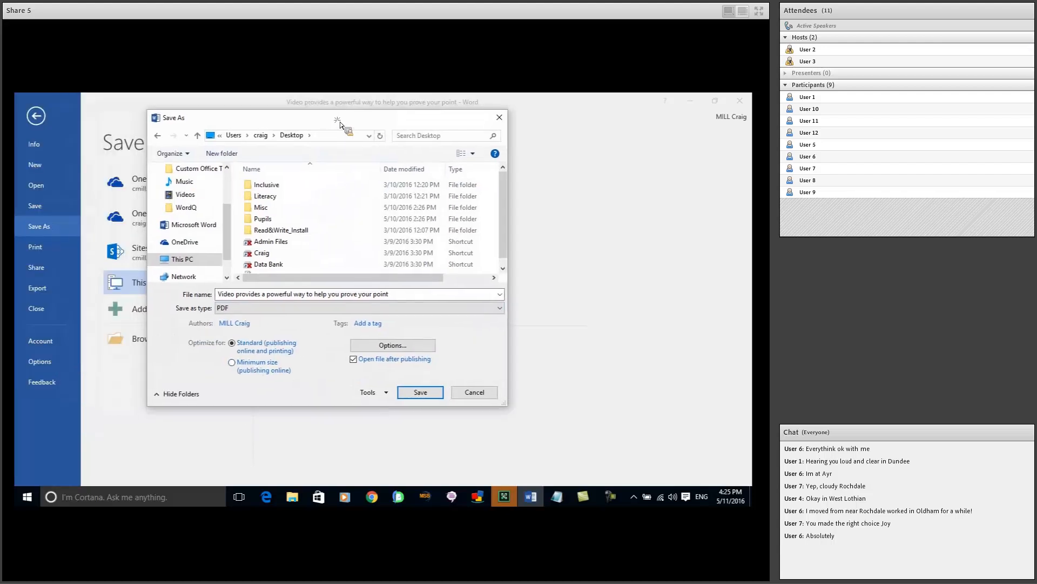
Enable creating bookmarks using headings in the PDF options and save the PDF
left_click(411, 346)
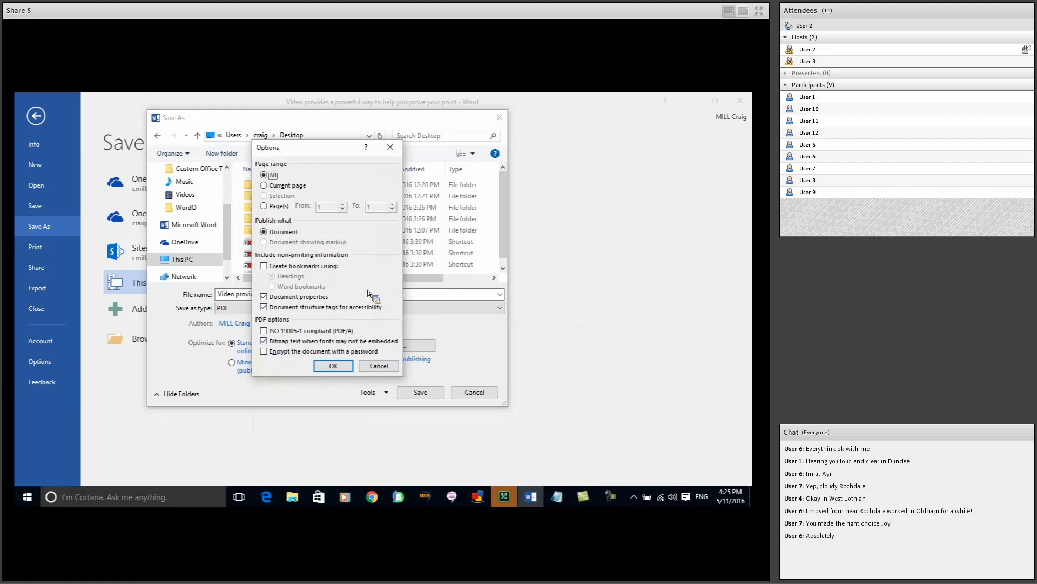
left_click(265, 267)
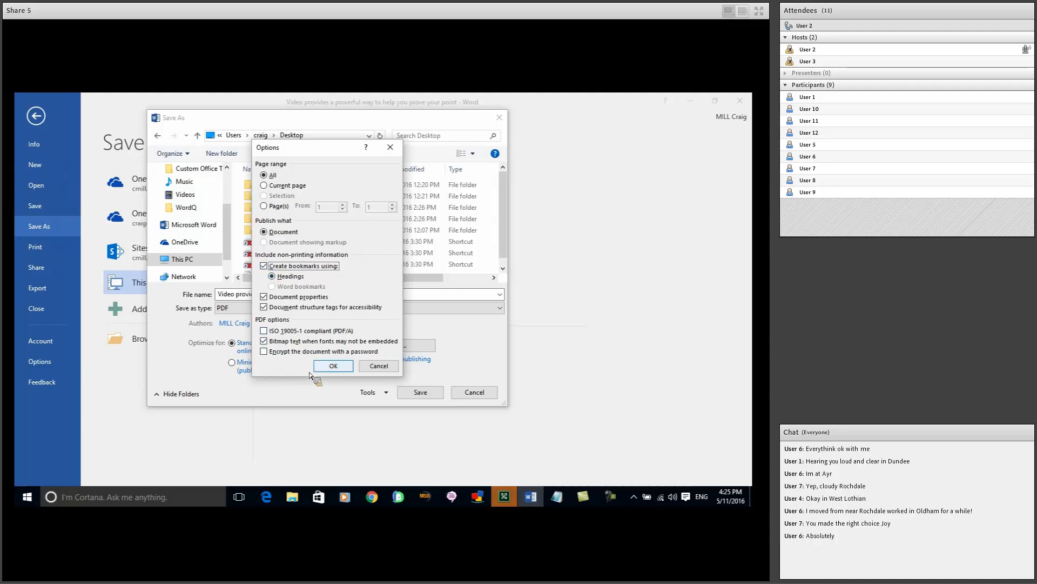
left_click(328, 366)
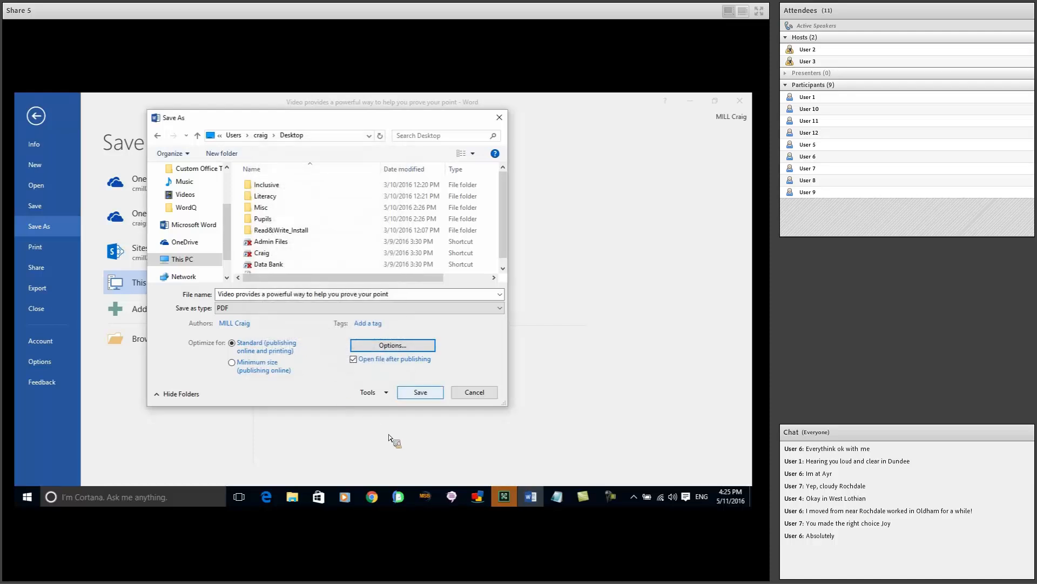
left_click(420, 393)
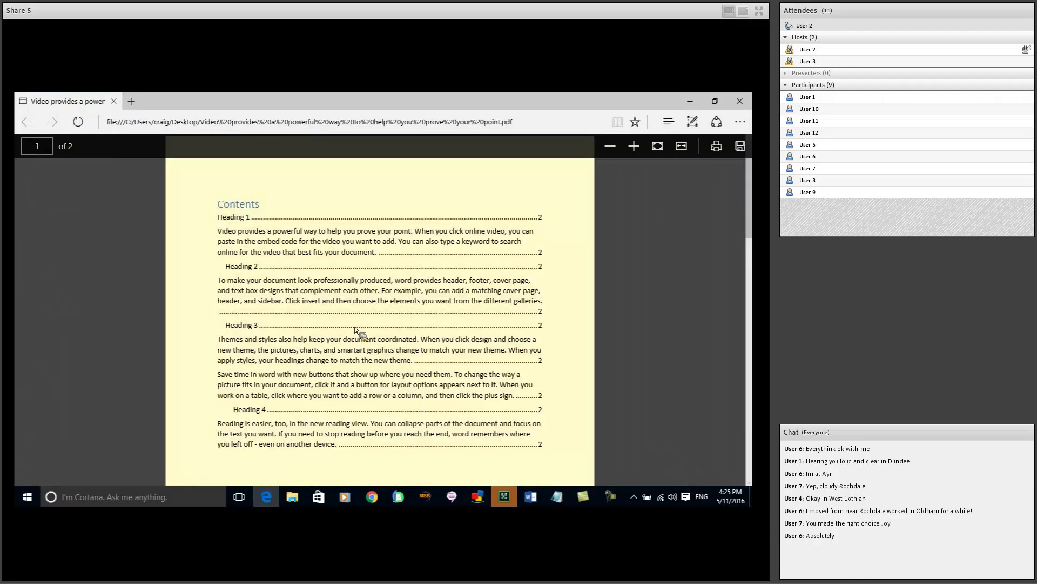
Review both pages of the exported PDF, test its "Go to top" link and close the PDF
scroll(290, 252, "down", 3)
scroll(289, 251, "down", 5)
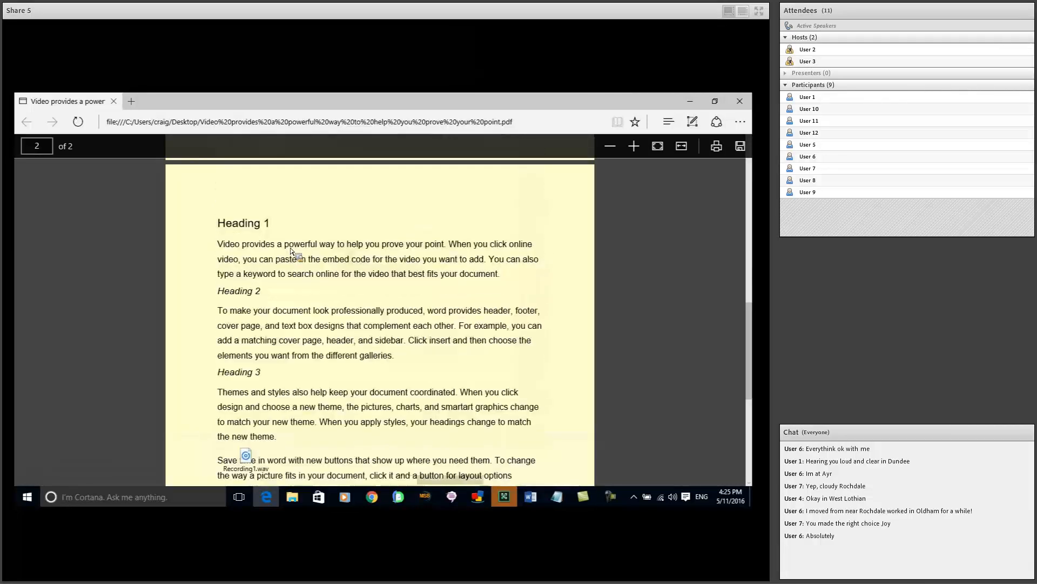
scroll(291, 250, "up", 8)
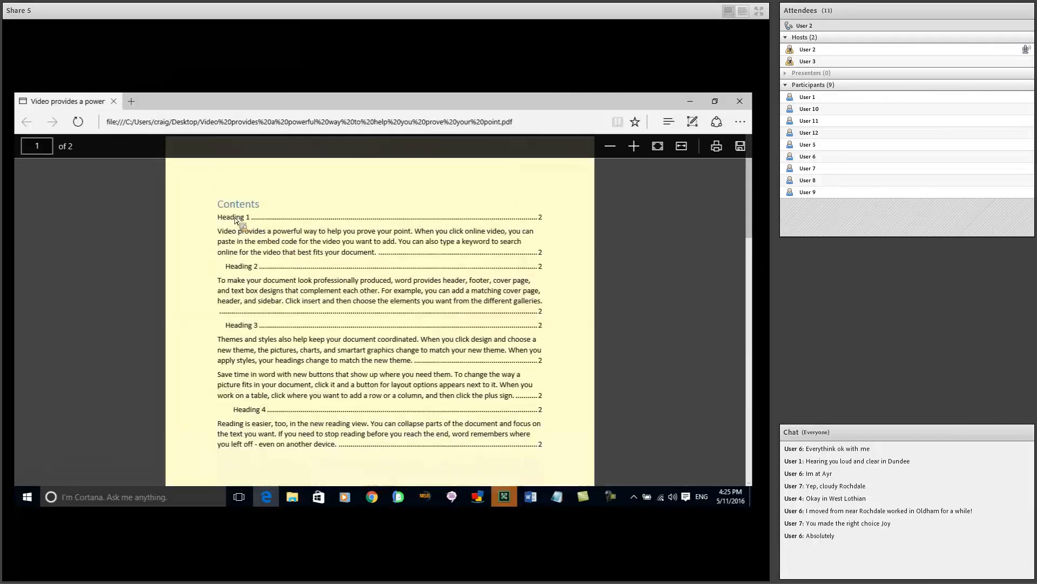
scroll(235, 219, "down", 8)
scroll(238, 221, "up", 3)
scroll(241, 227, "down", 7)
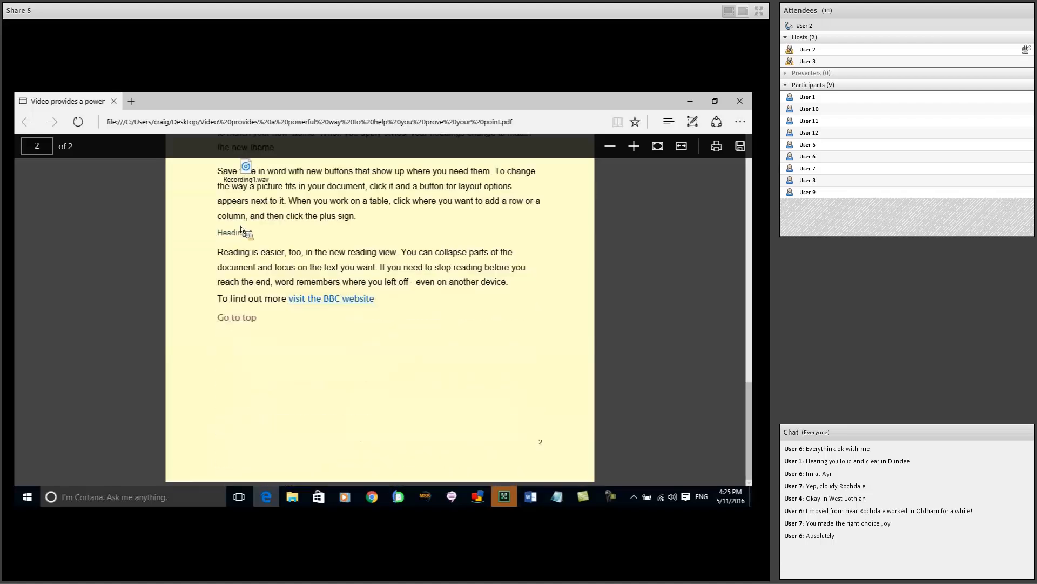
left_click(238, 317)
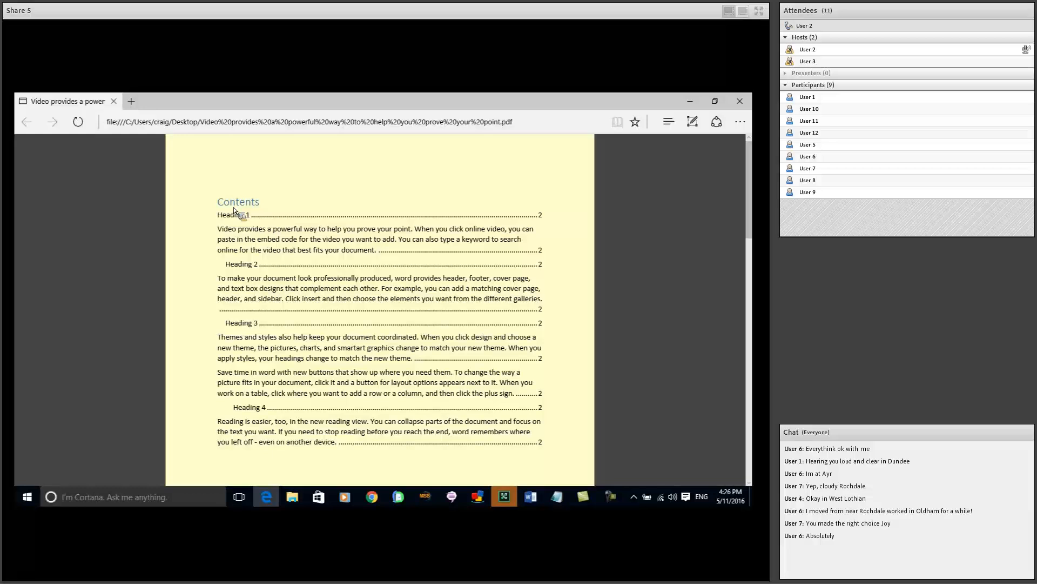
left_click(744, 101)
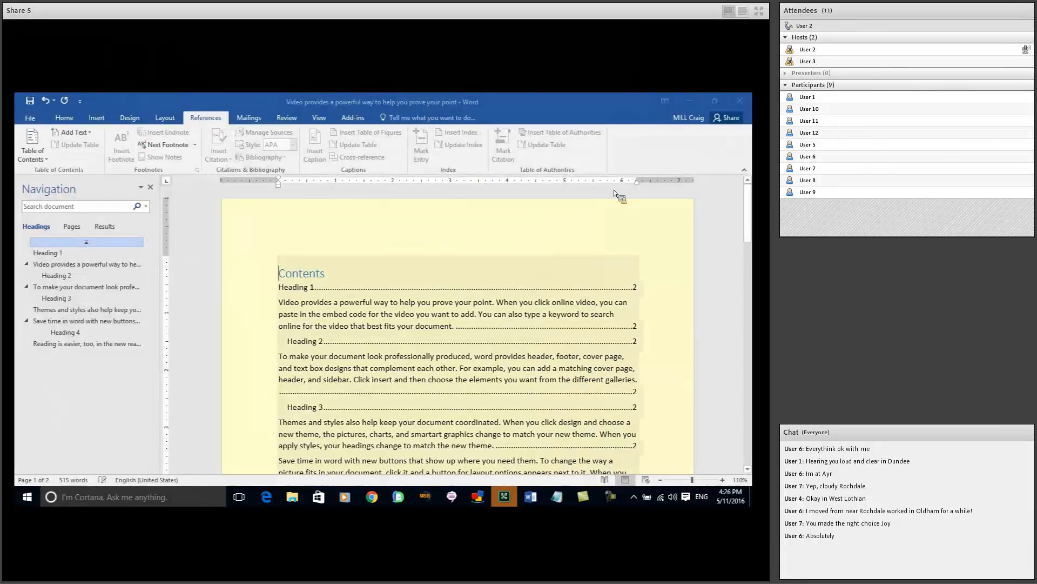
Place the cursor at Heading 1 on the second page and insert the Texthelp Study Skills add-in
scroll(357, 342, "down", 10)
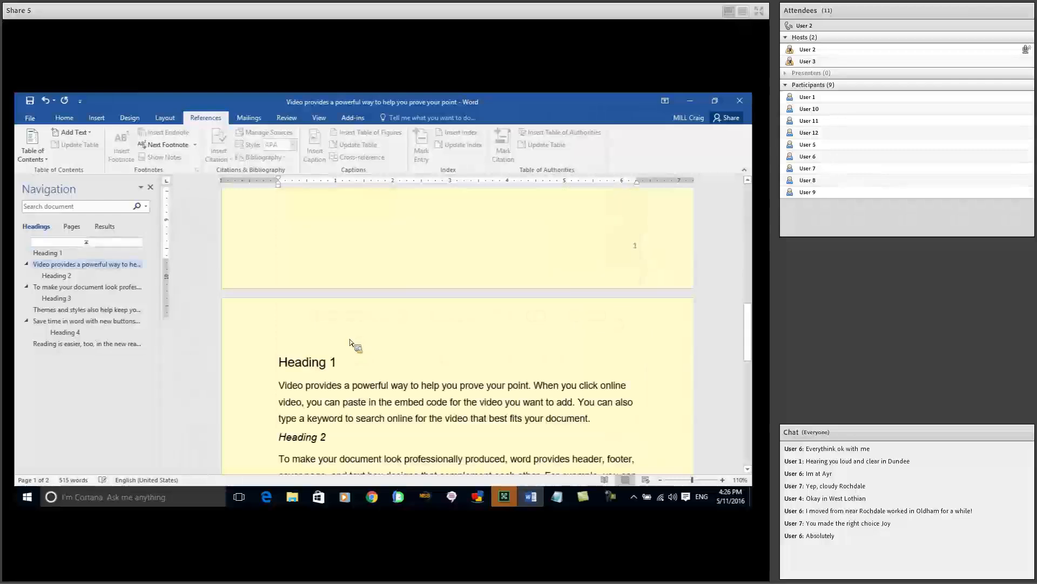
scroll(350, 341, "down", 2)
scroll(274, 254, "up", 1)
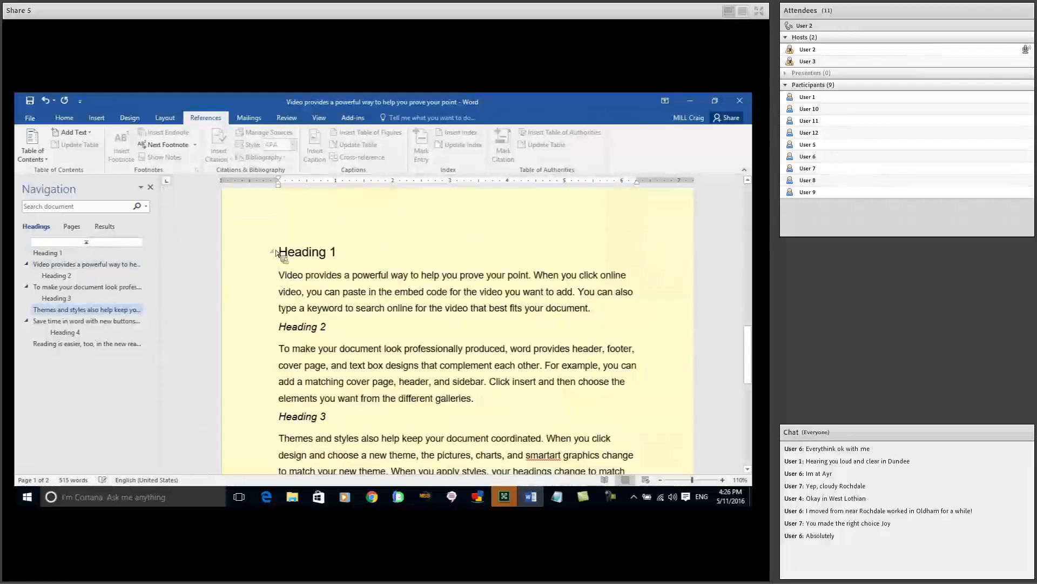
left_click(282, 255)
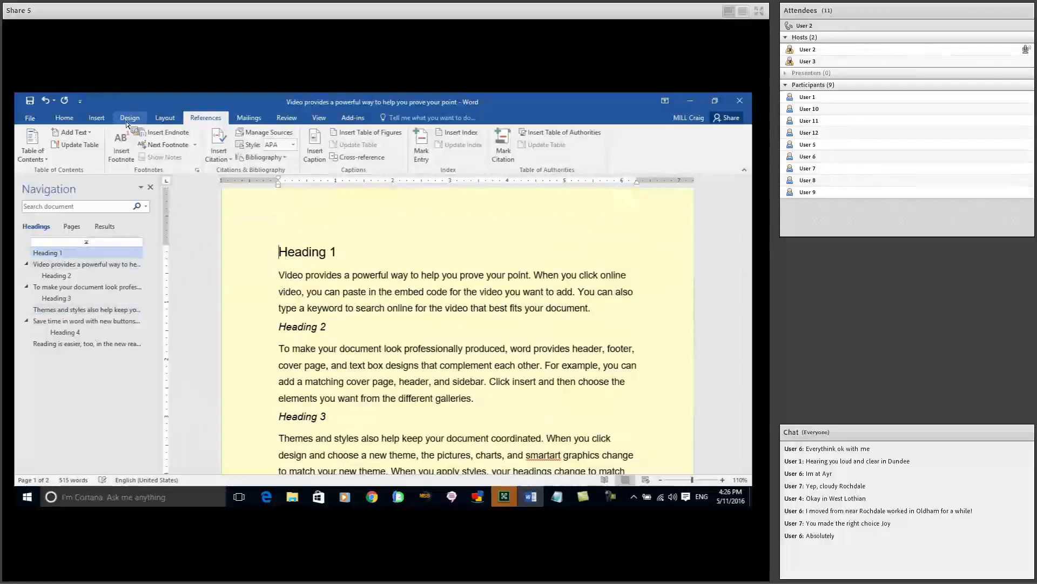
left_click(100, 121)
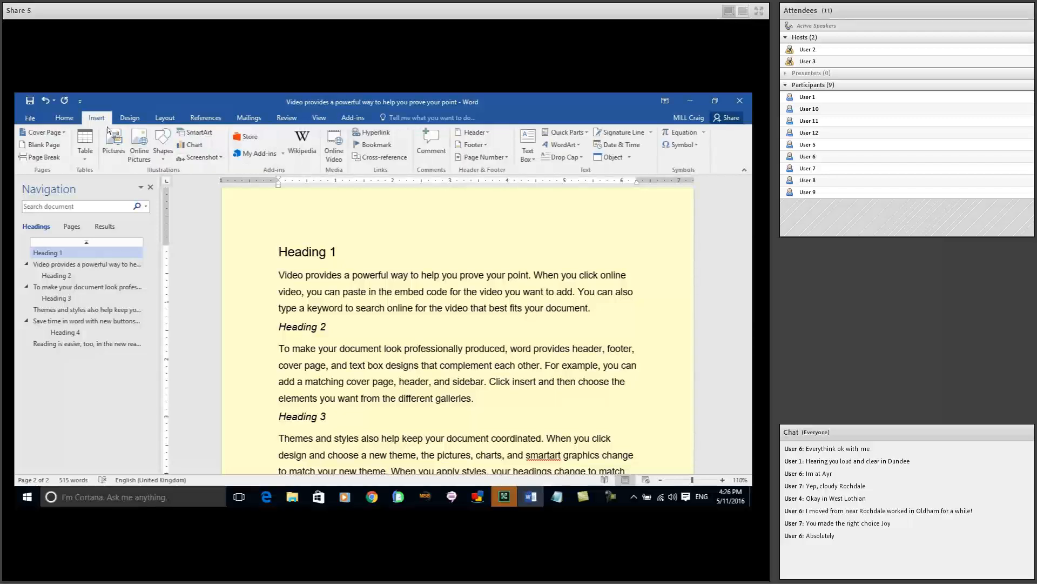
left_click(283, 154)
left_click(268, 153)
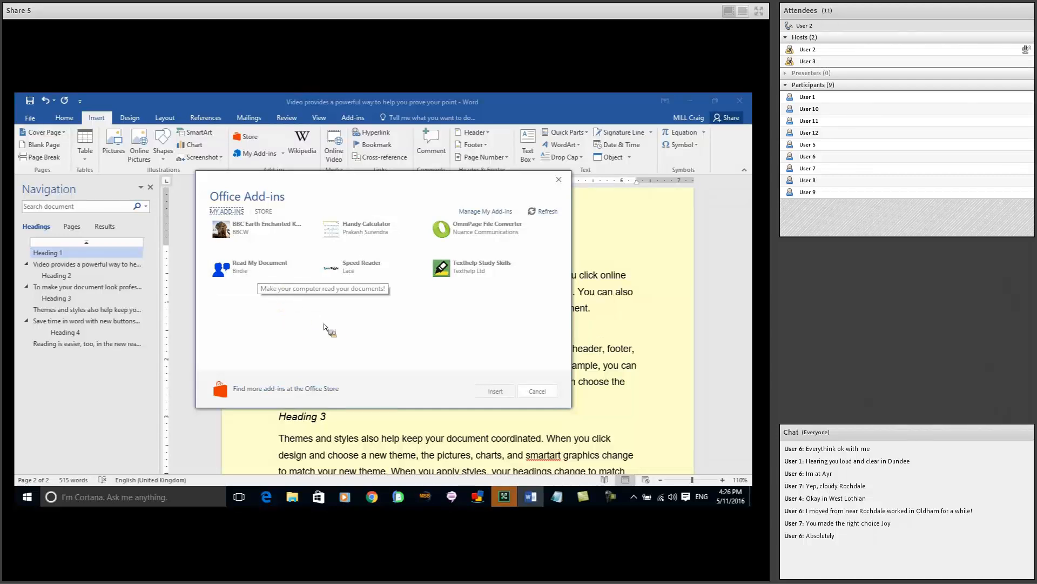
left_click(443, 271)
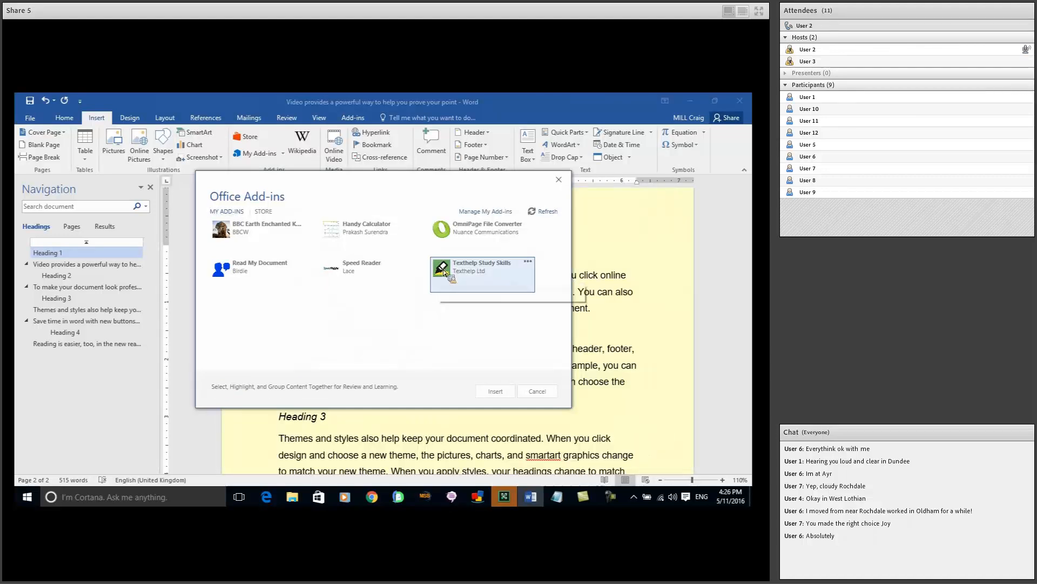
left_click(494, 391)
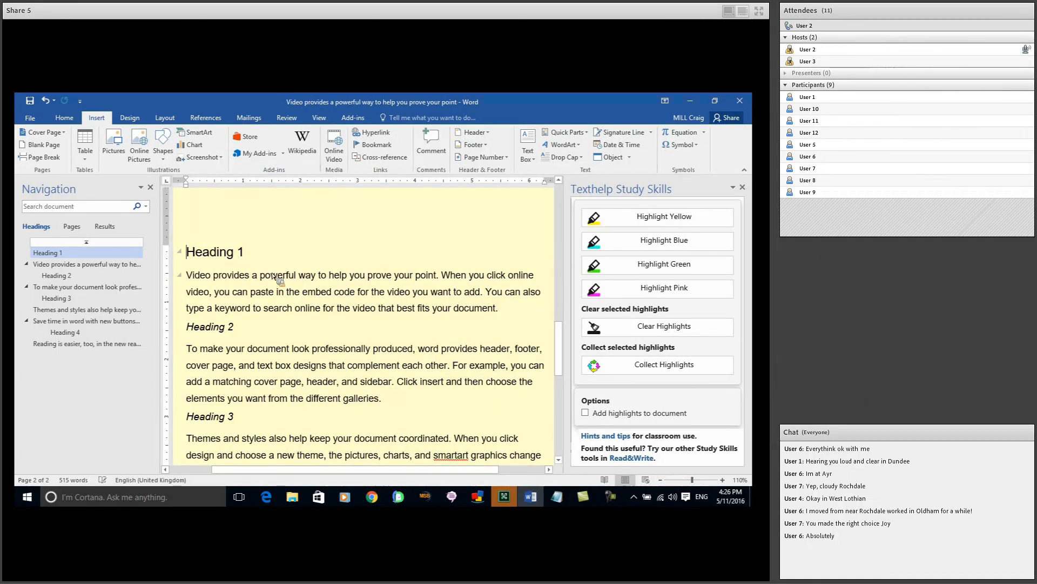
Highlight "Video provides a powerful way to" in yellow, "professionally produced, word provides" in blue and "styles also help keep your document coordinated." in green
left_click_drag(189, 276, 314, 281)
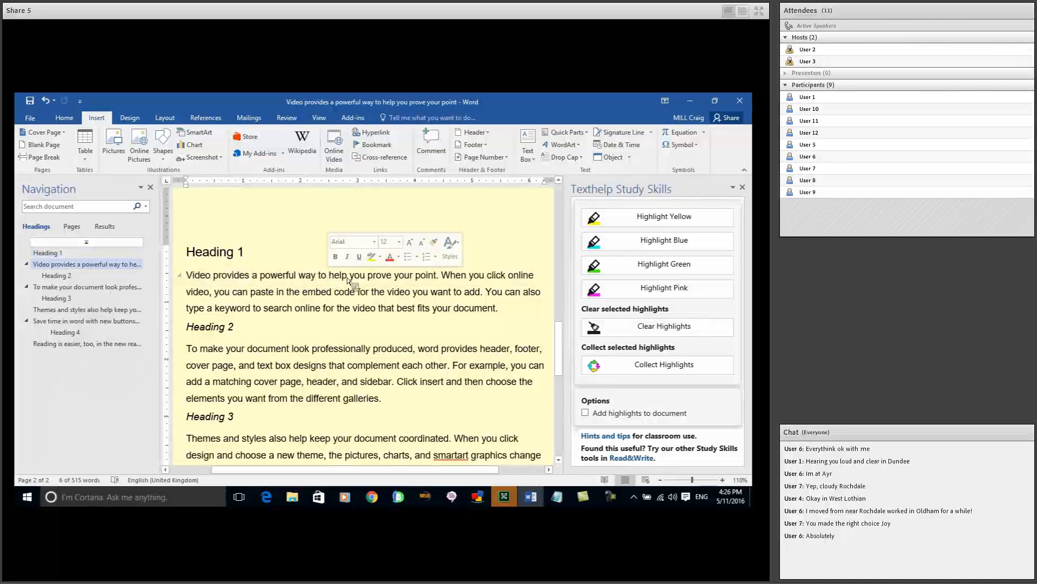
left_click(649, 216)
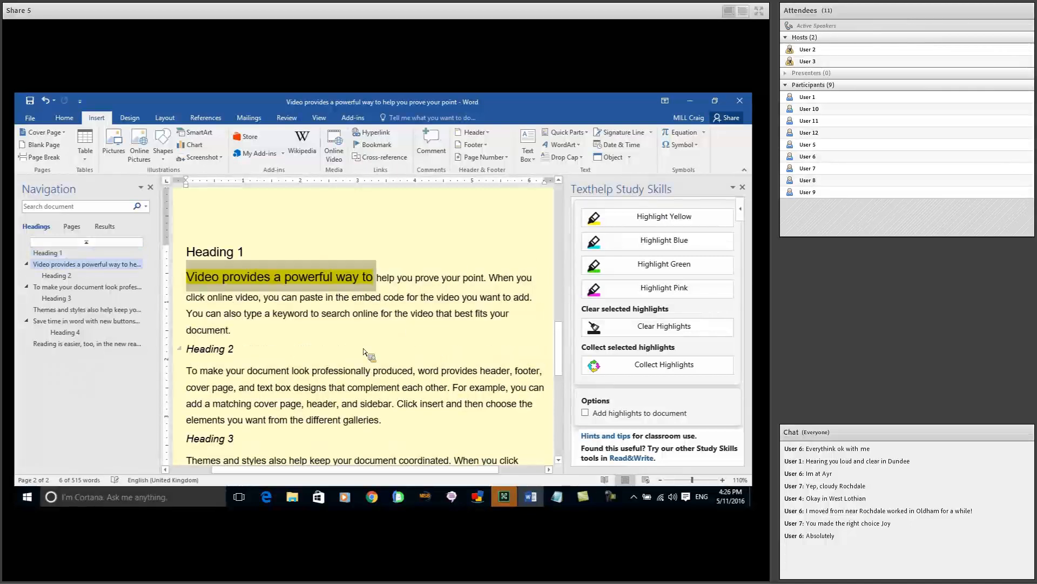
left_click_drag(312, 371, 479, 371)
left_click(651, 241)
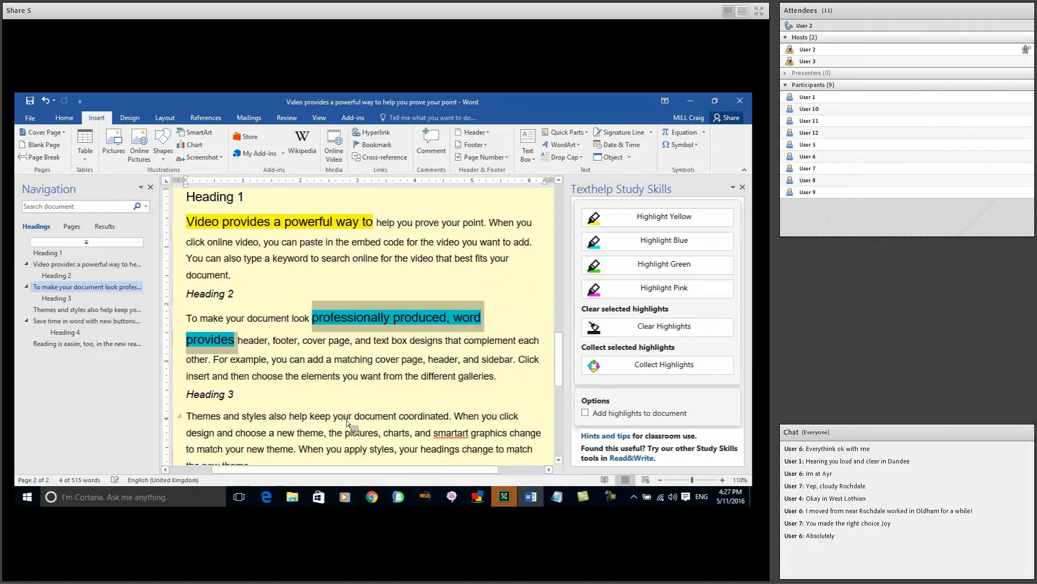
left_click_drag(452, 418, 242, 416)
left_click(657, 272)
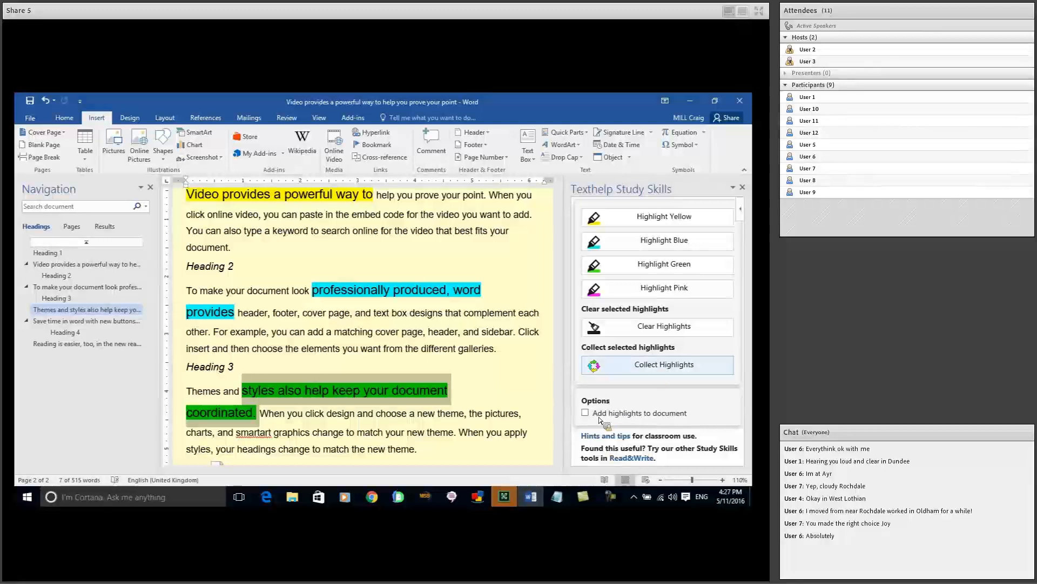
Collect the selected highlights, view them in a new window, and close that window and the Study Skills add-in
left_click(671, 366)
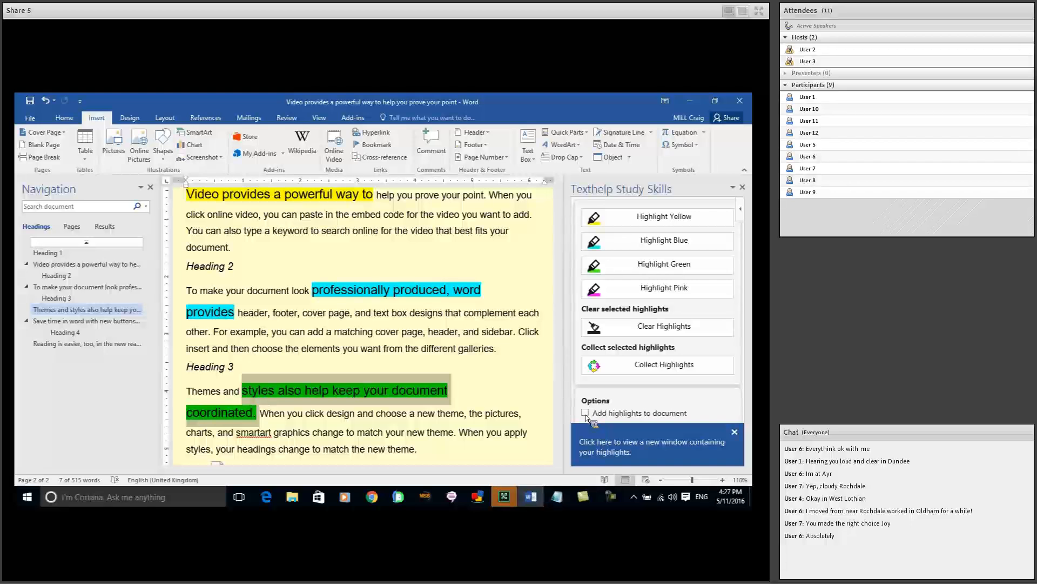
left_click(614, 455)
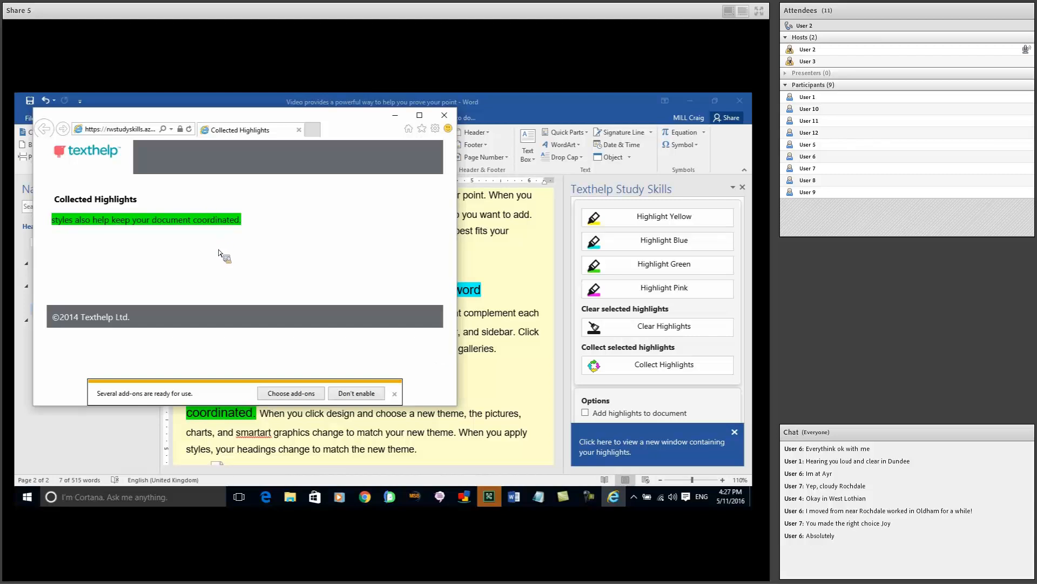
left_click(444, 115)
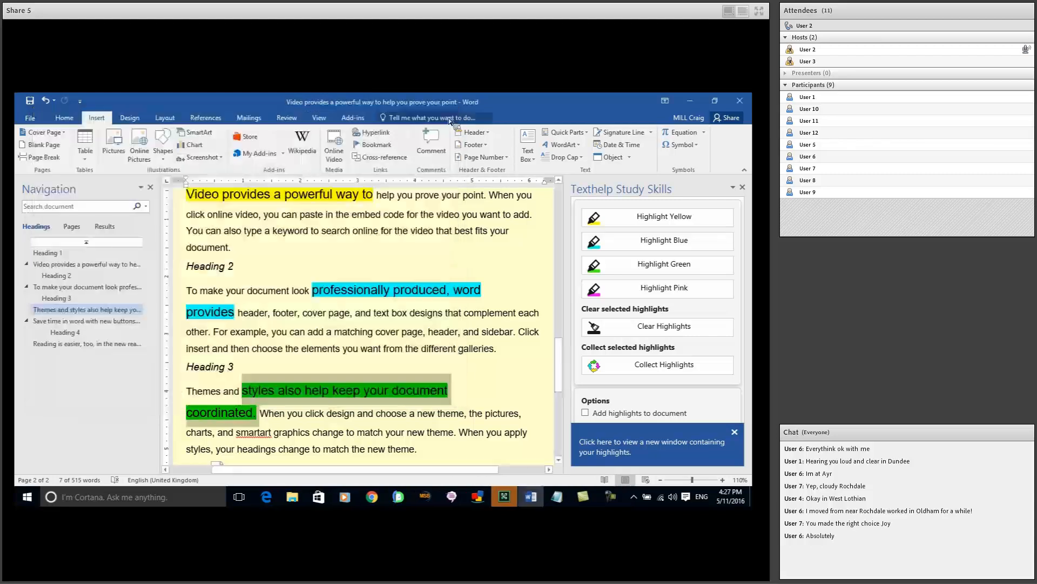
left_click(742, 187)
Have the Read My Document add-in read the text from "video, you can paste" to "keyword" aloud, and close the add-in and Navigation panes
left_click(281, 154)
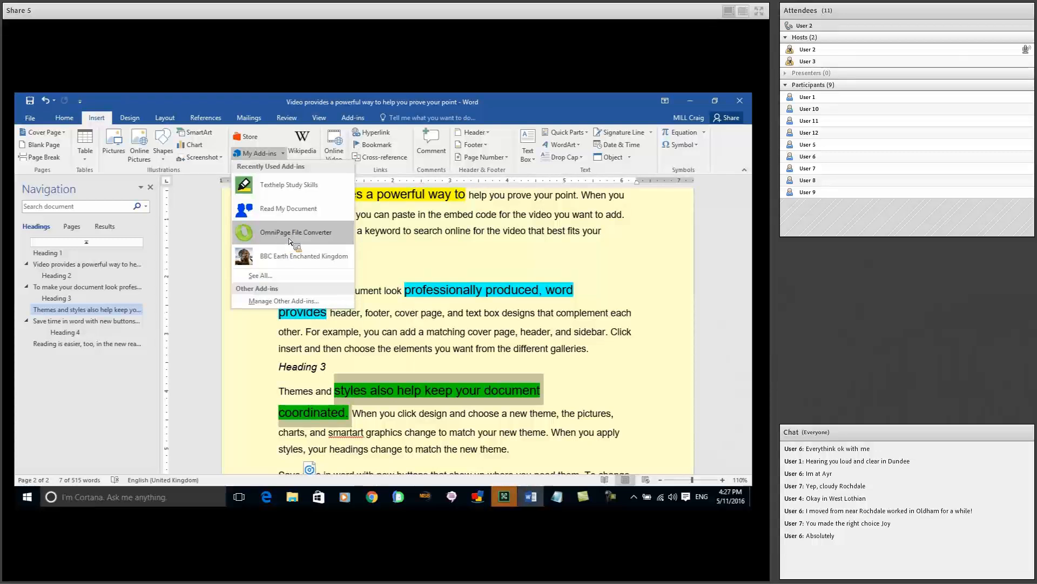
left_click(291, 211)
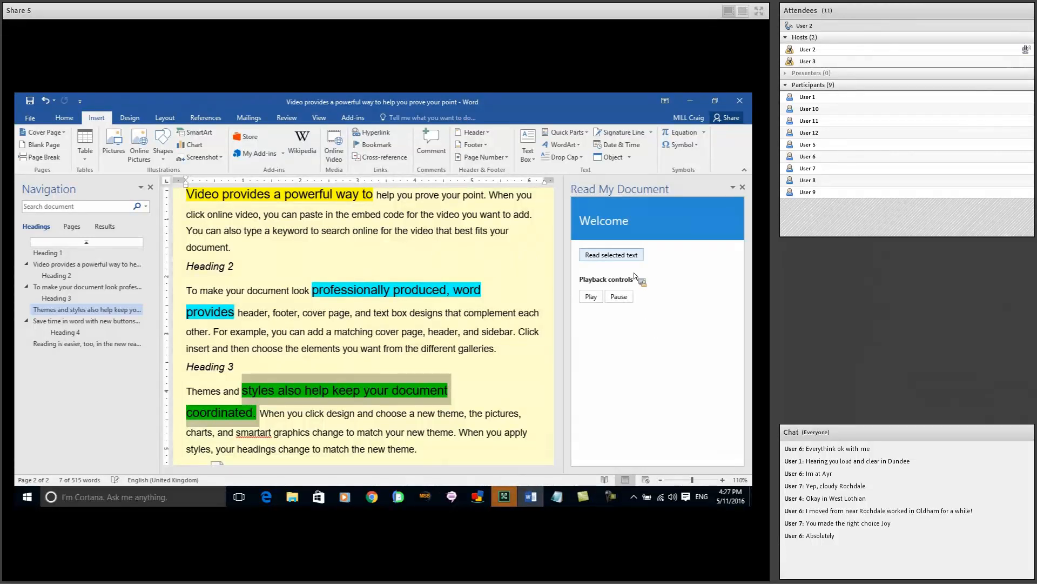
left_click_drag(236, 214, 310, 232)
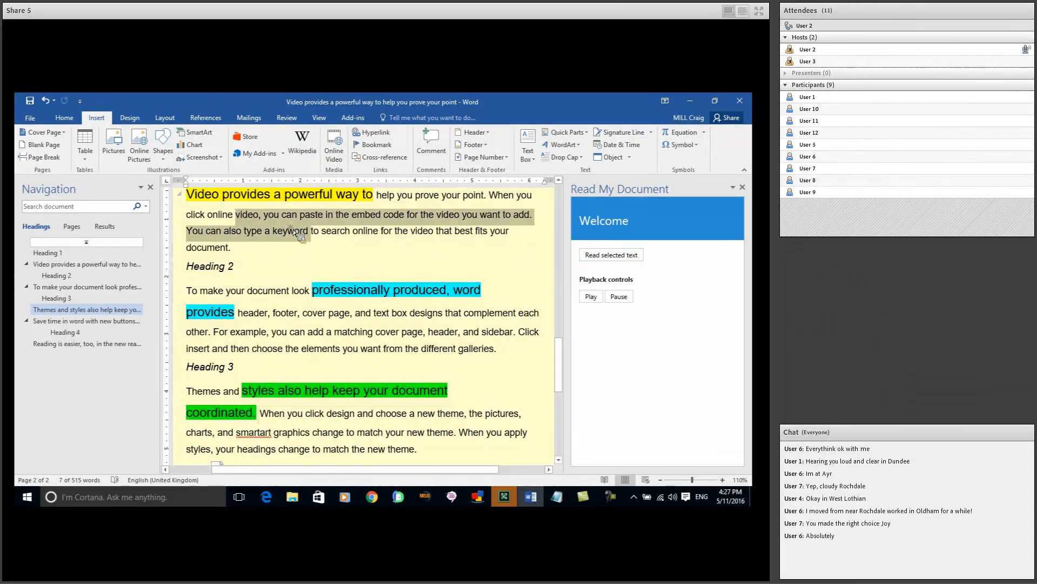
left_click(612, 257)
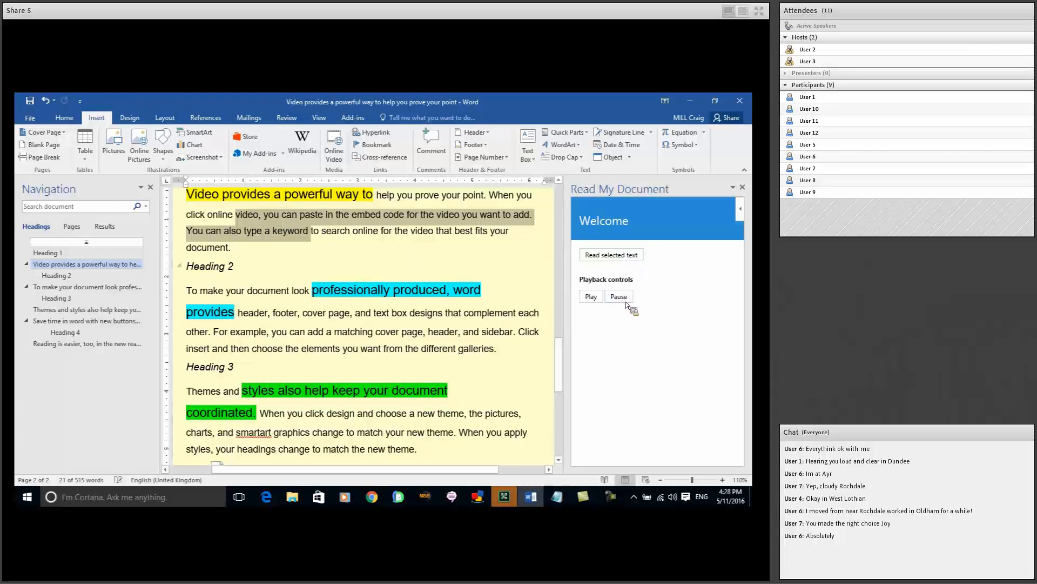
left_click(150, 188)
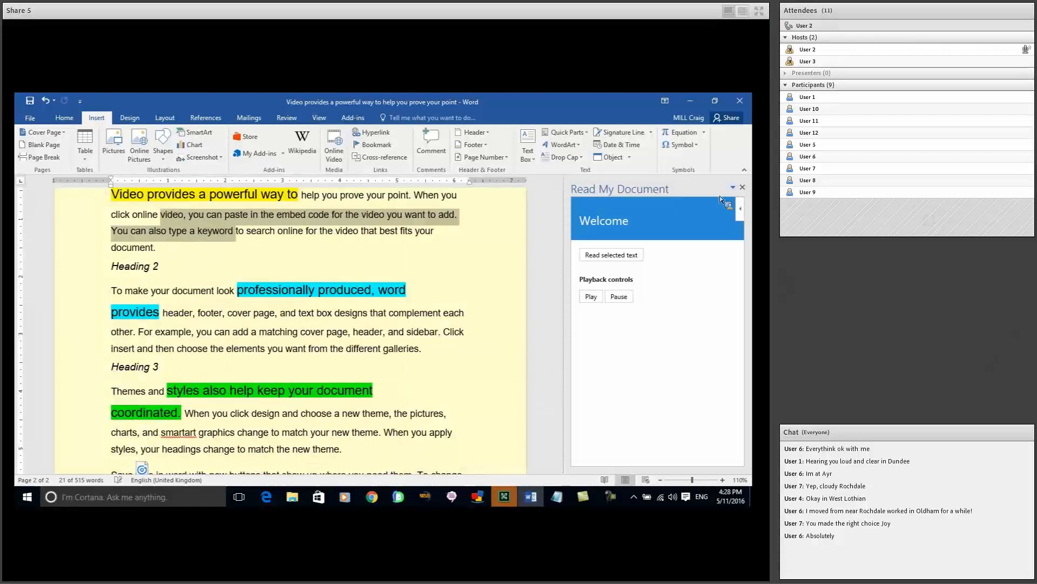
left_click(742, 188)
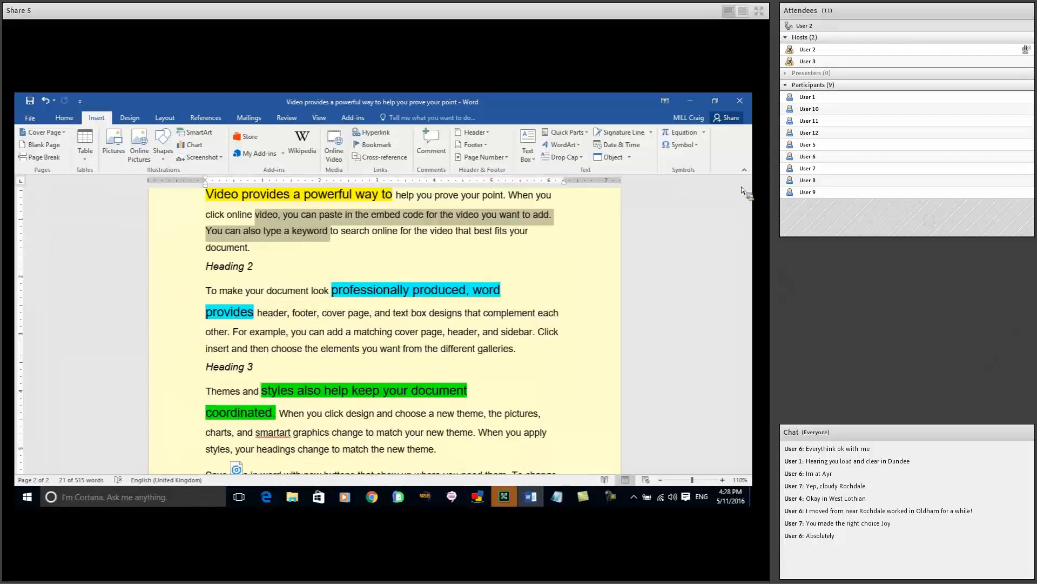
Minimize the Word document to the desktop and switch to the screen-sharing session's window
left_click(695, 100)
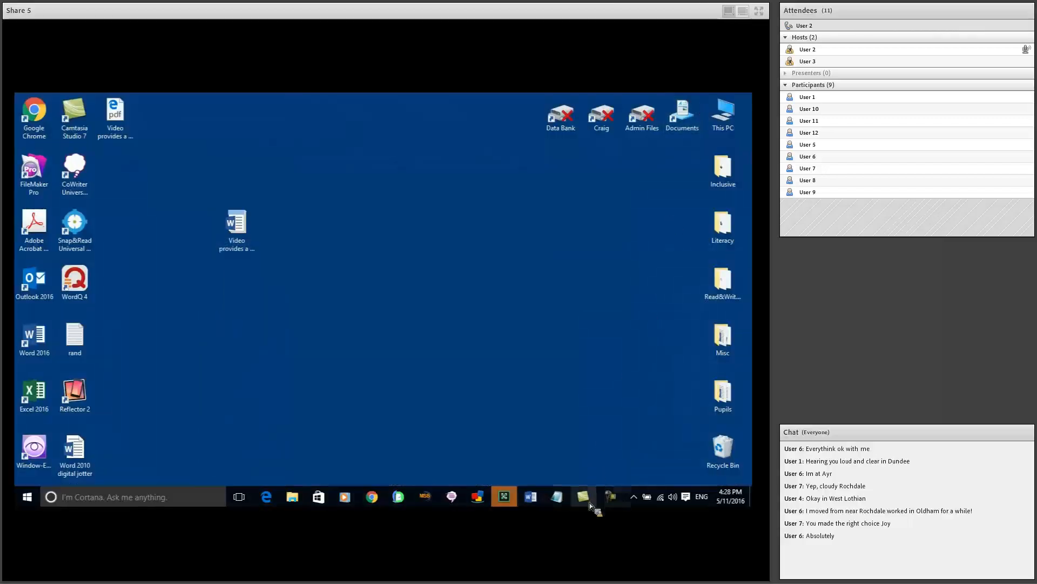
left_click(510, 498)
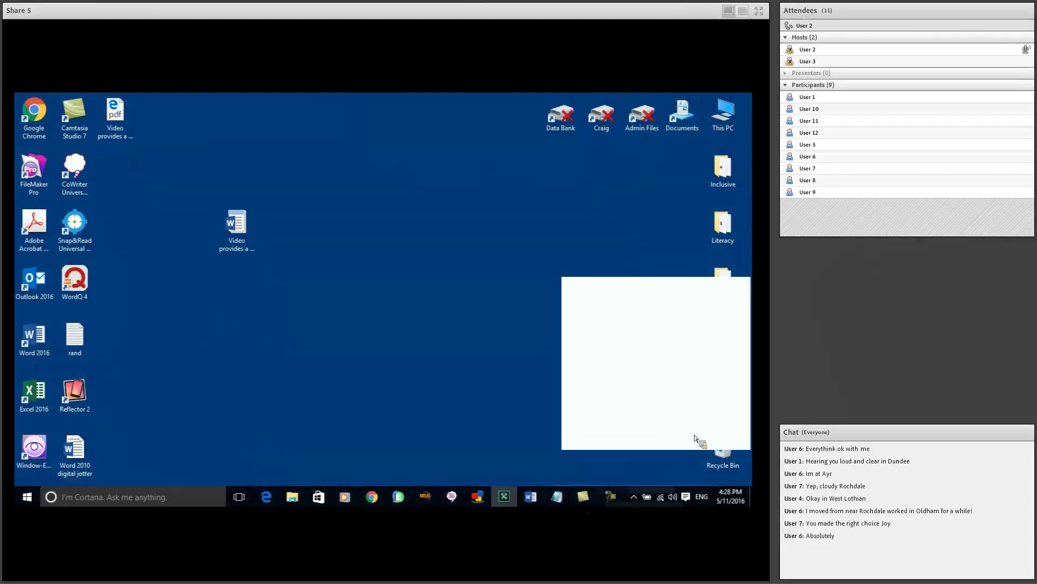